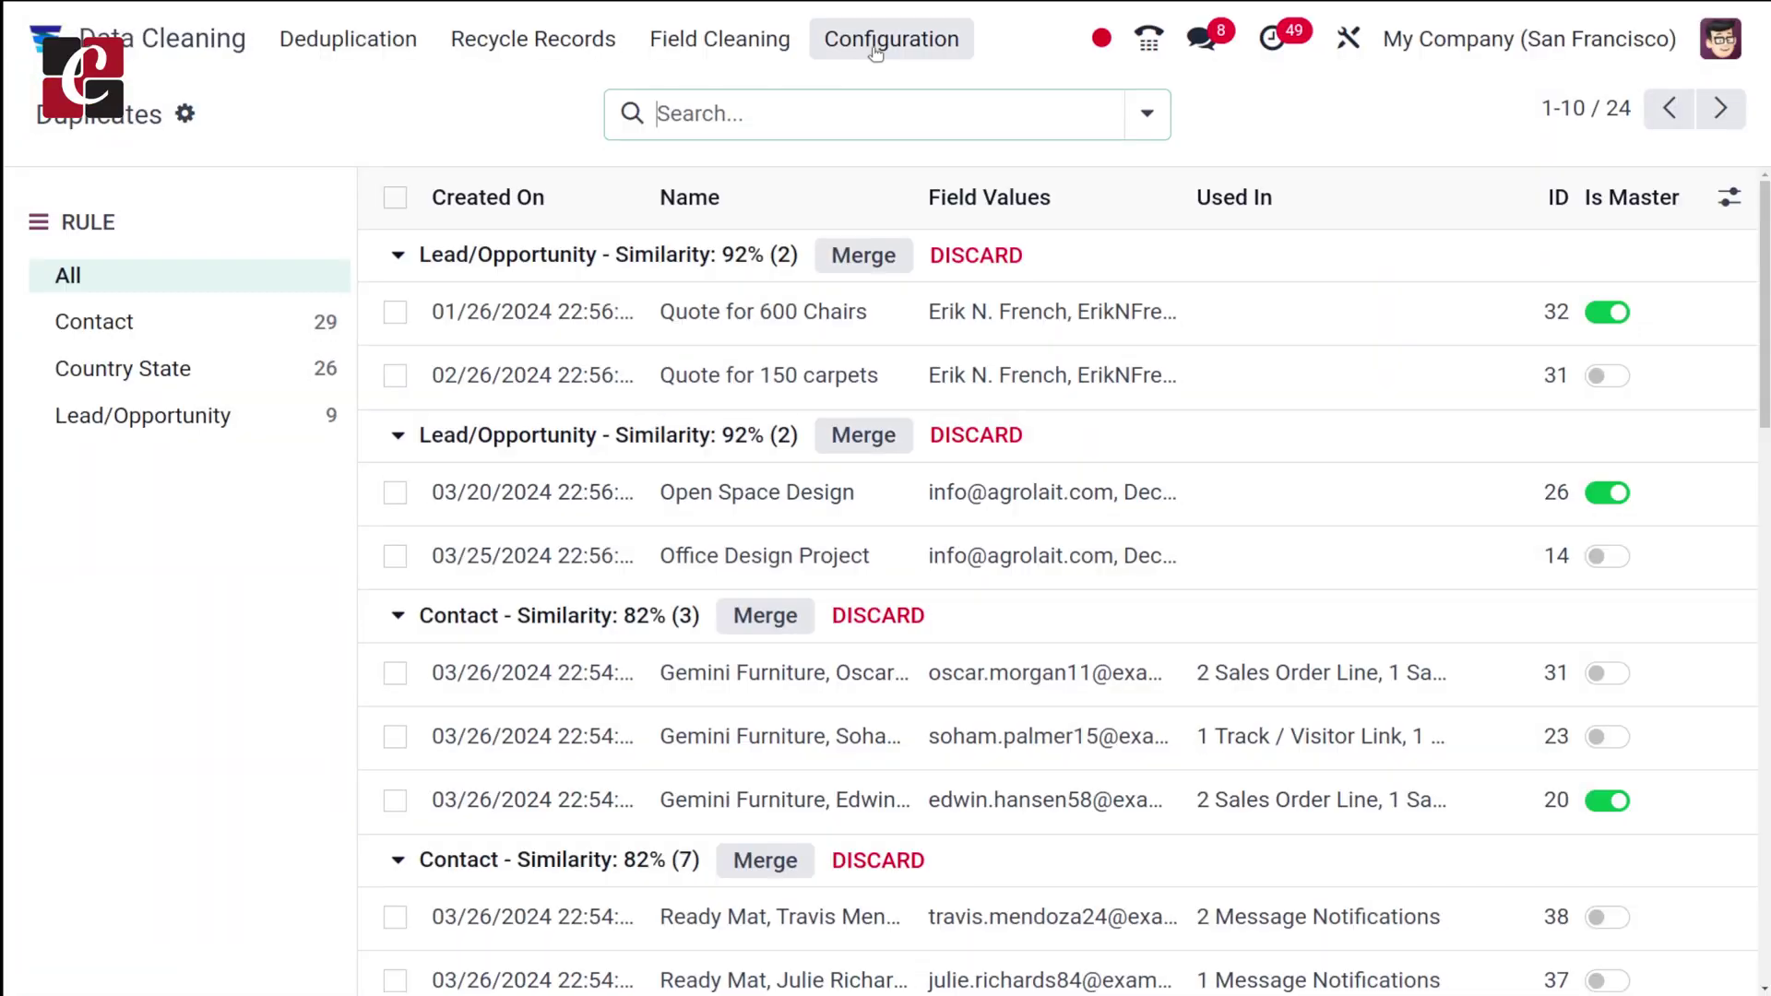
# Leave the Data Cleaning duplicates list and return to the Odoo apps home screen.
pyautogui.click(875, 46)
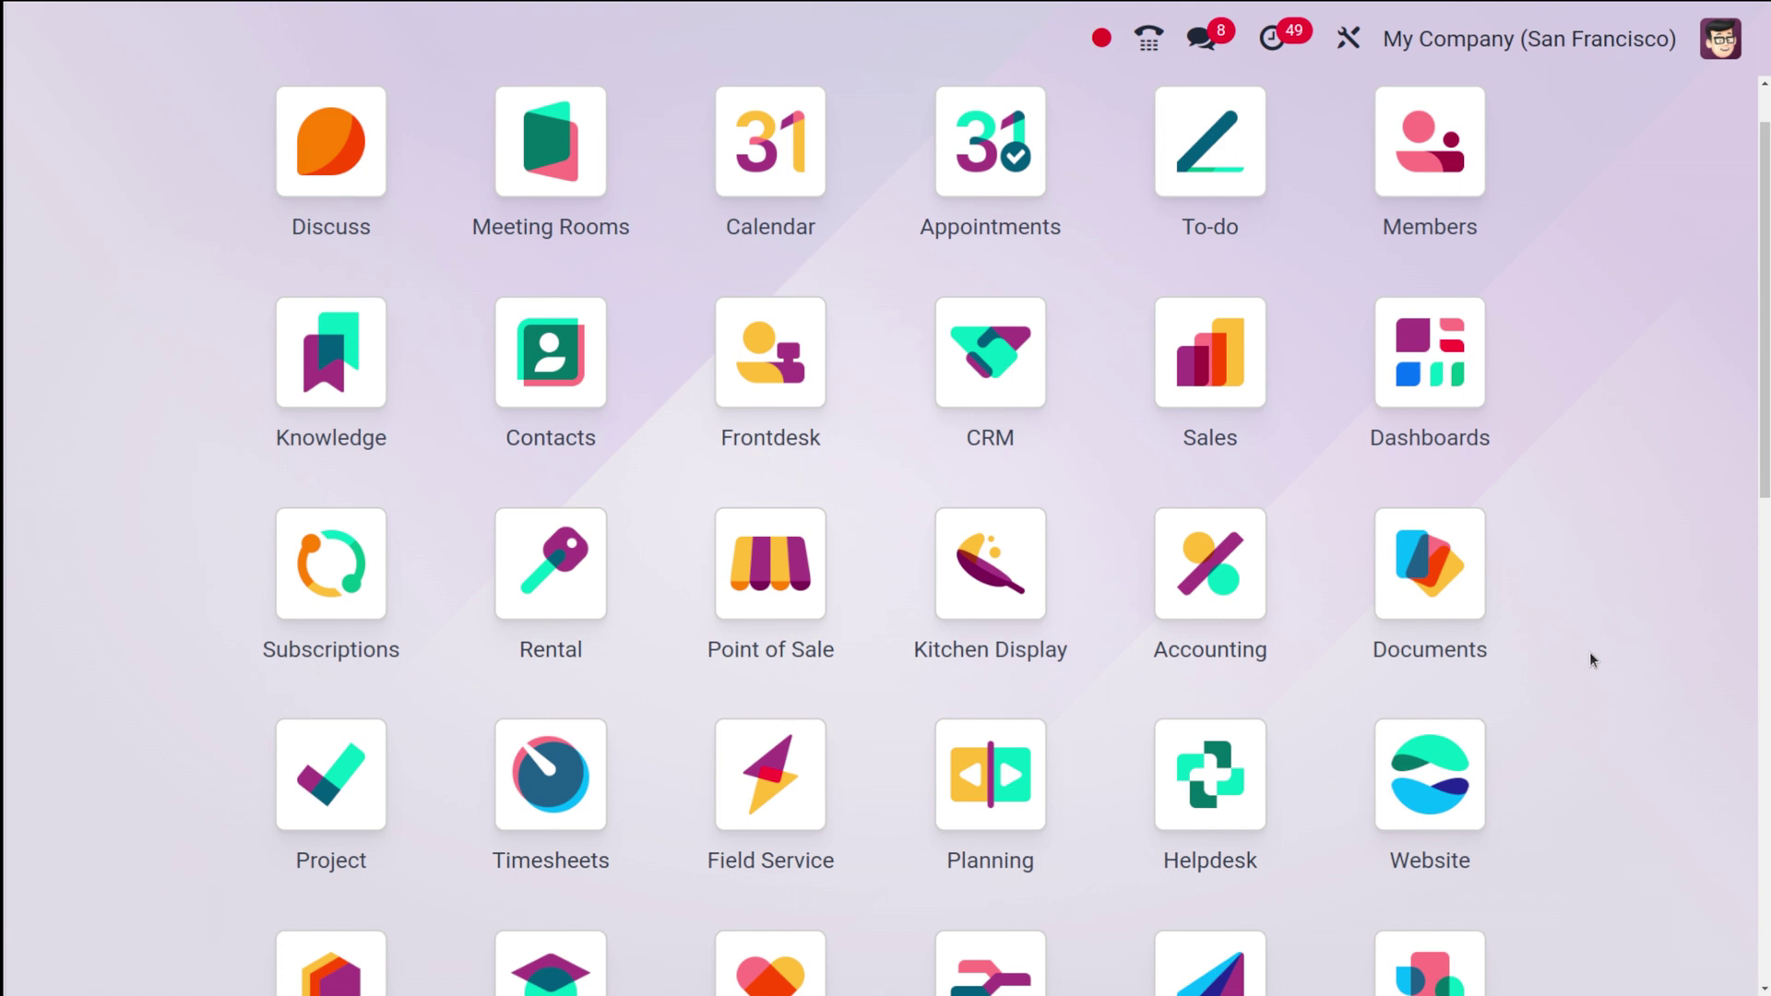
# Launch Data Cleaning via 'cl' and show the Field Cleaning Rules list under Configuration.
pyautogui.write('cl')
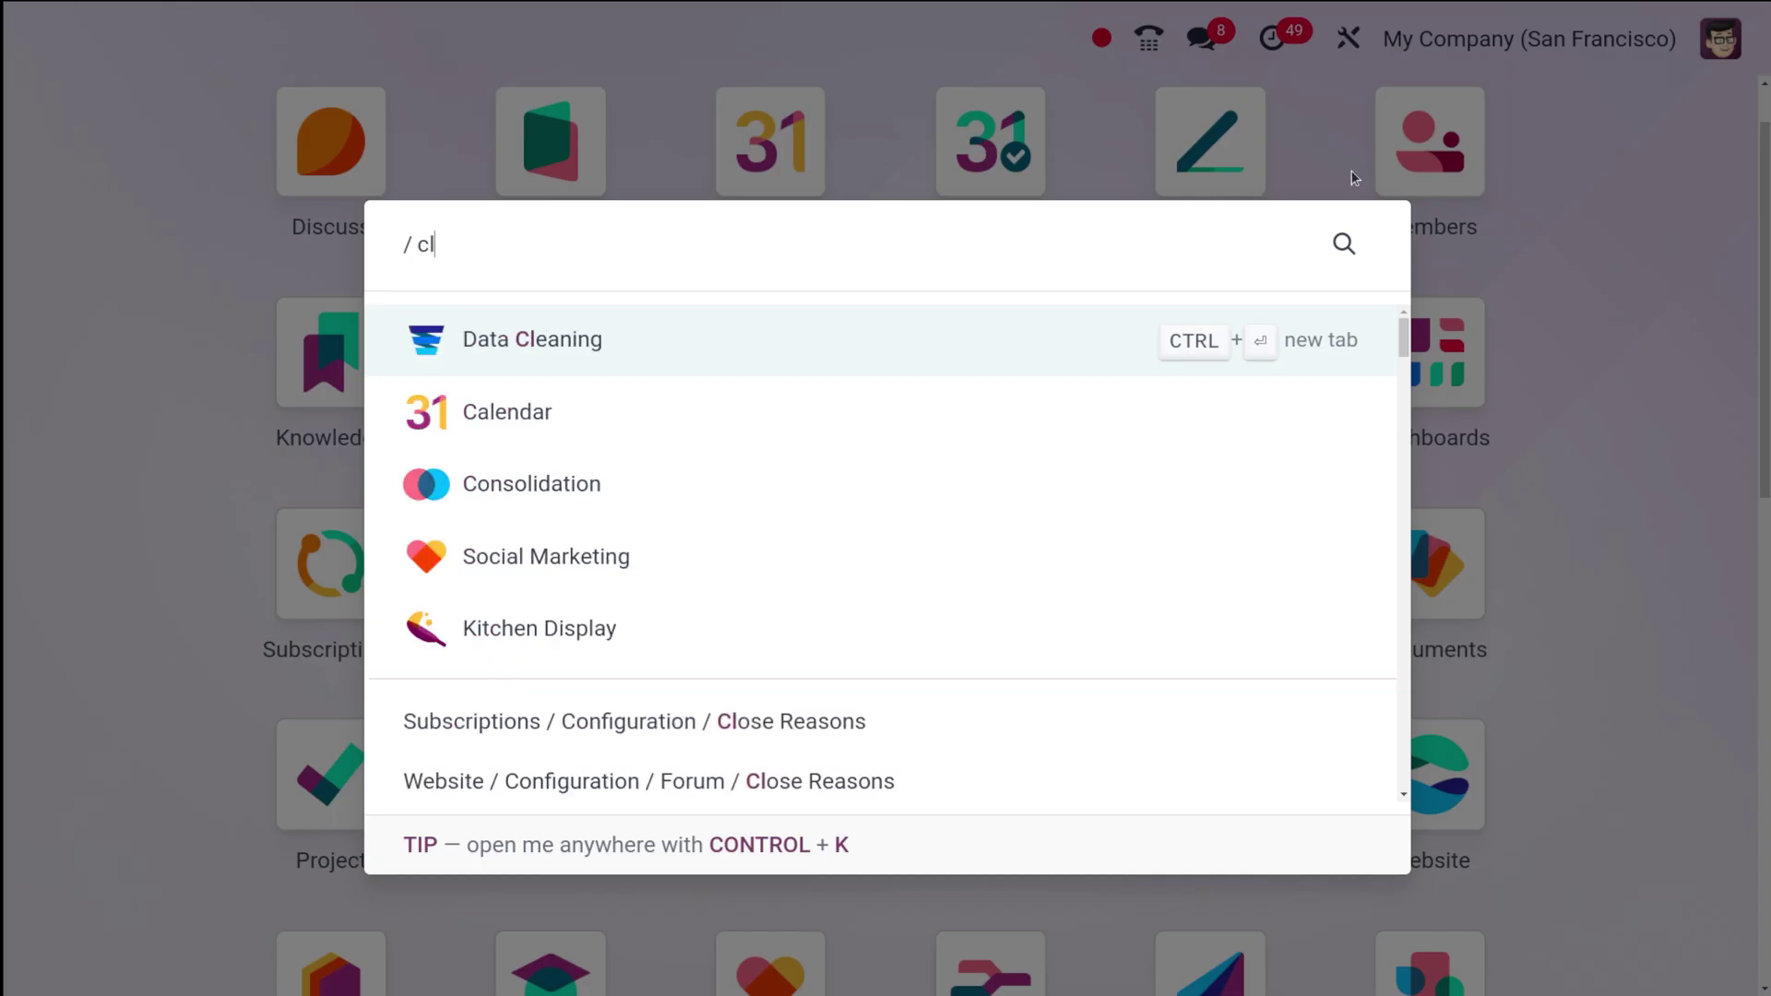
pyautogui.click(603, 343)
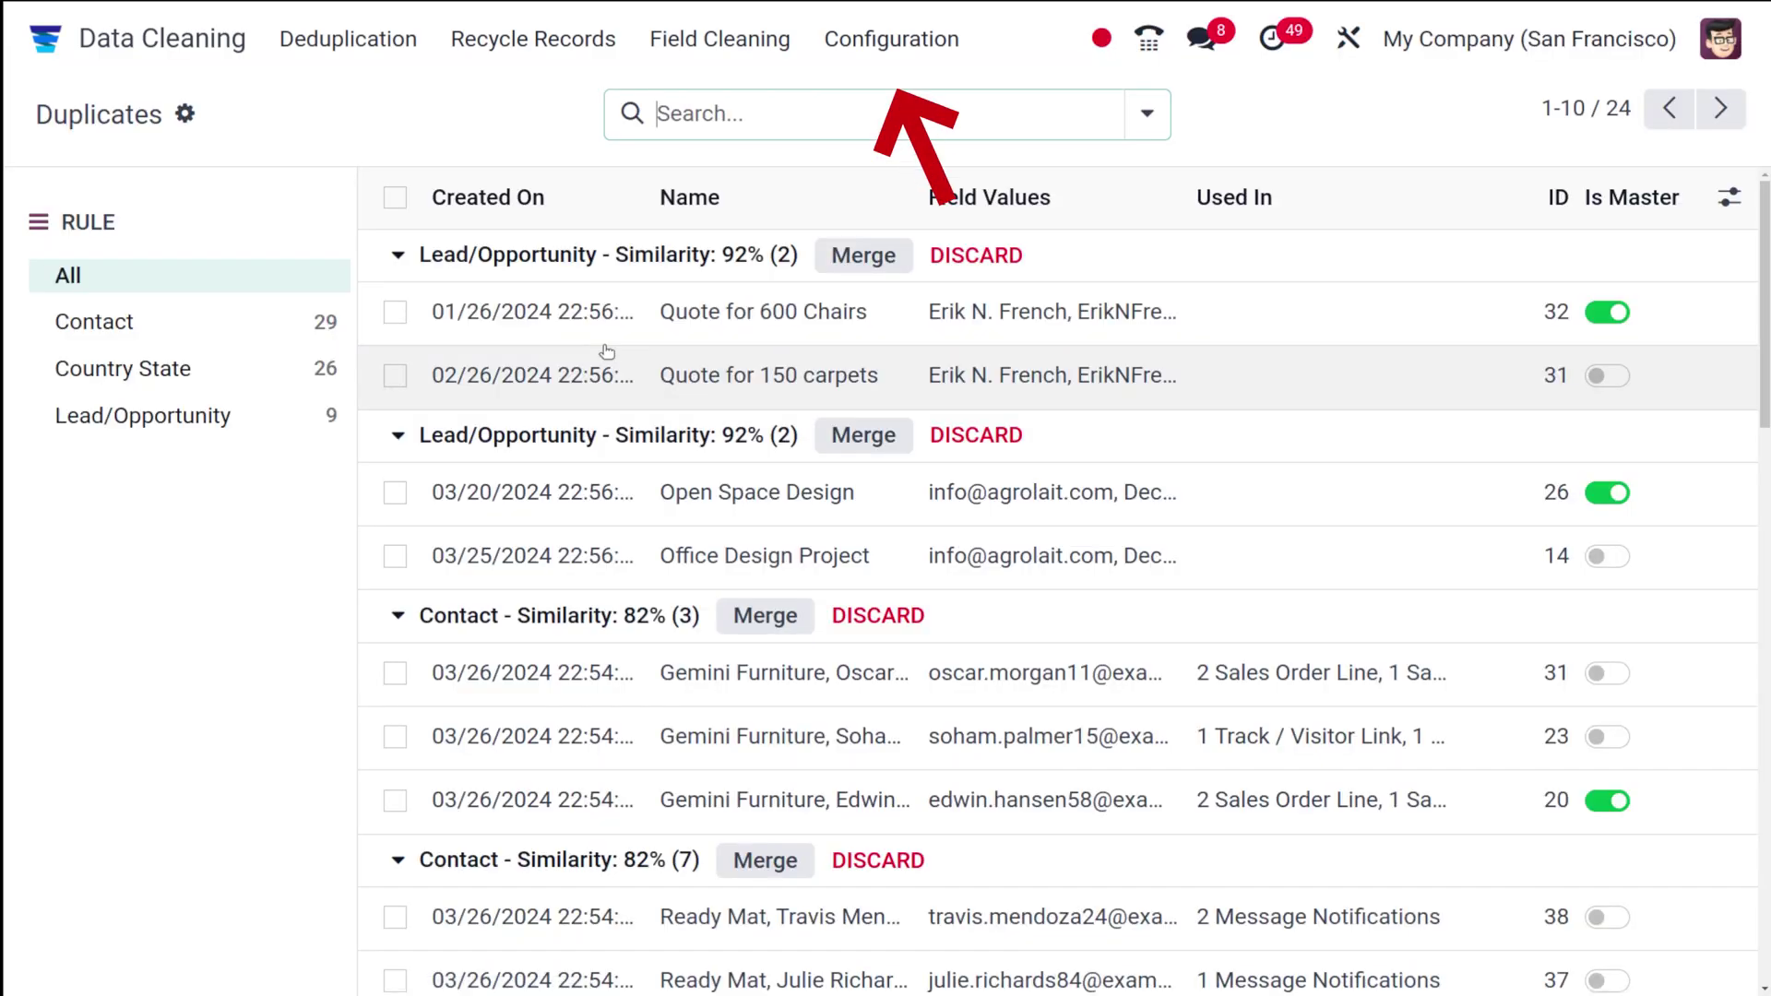
pyautogui.click(875, 42)
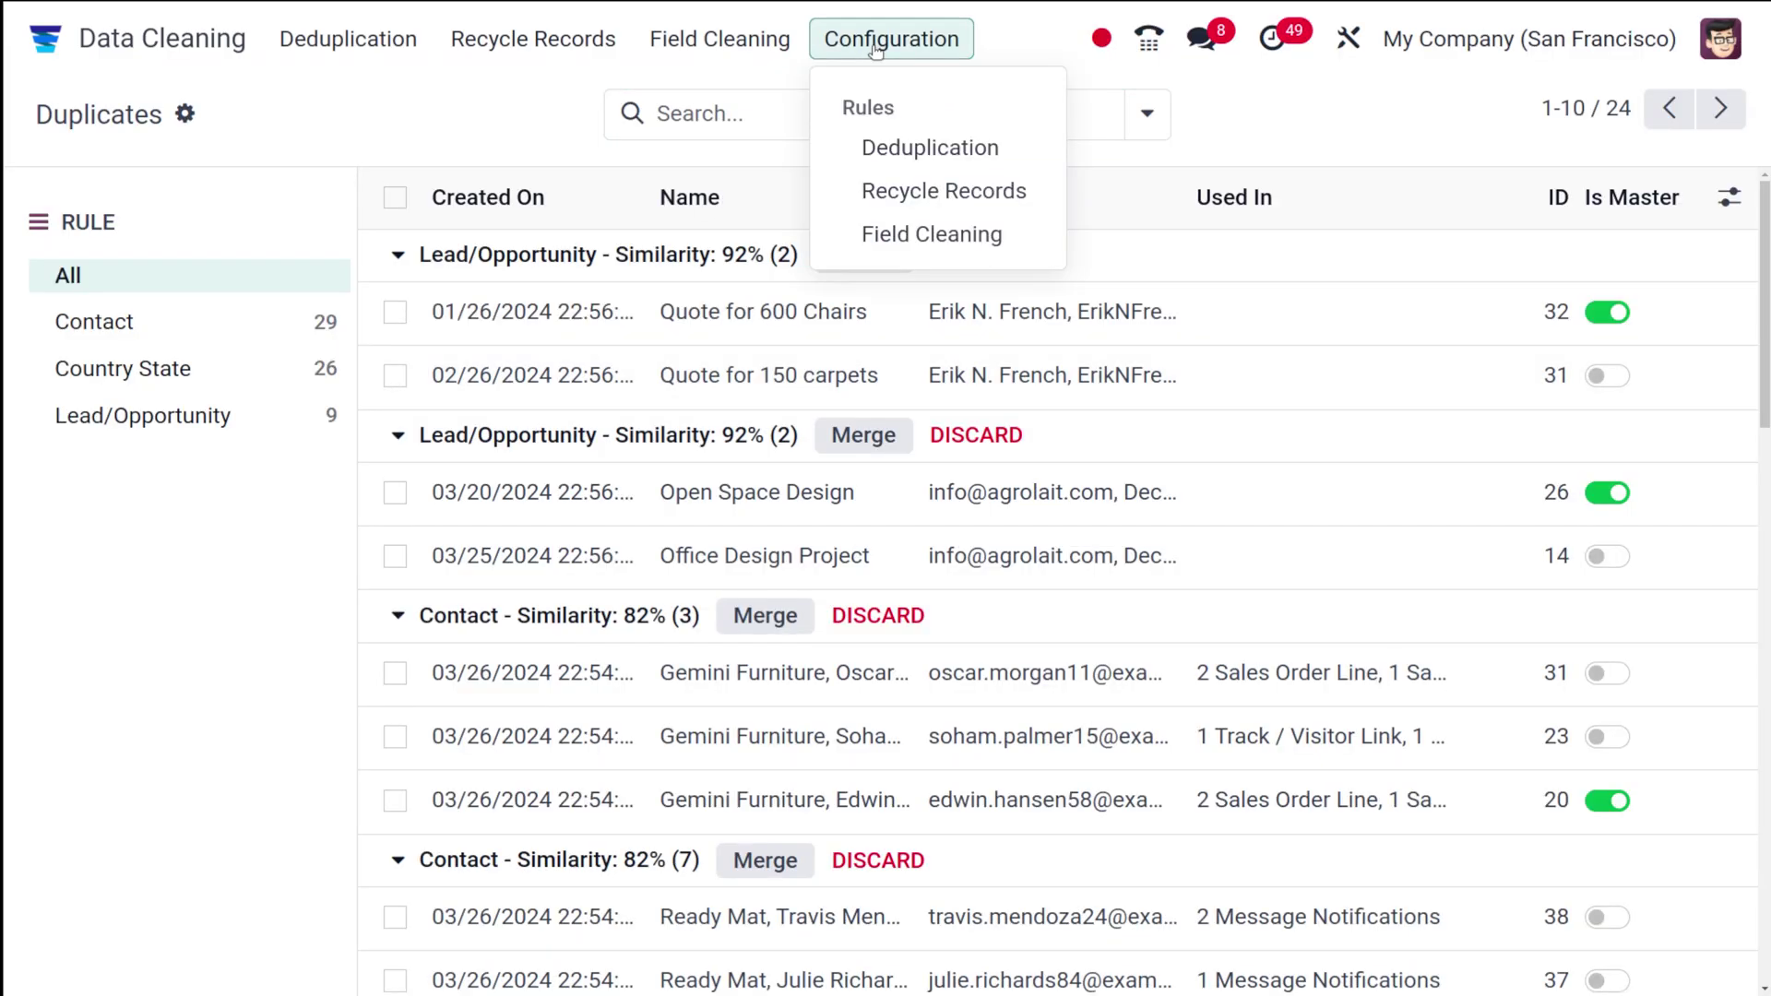
pyautogui.click(932, 236)
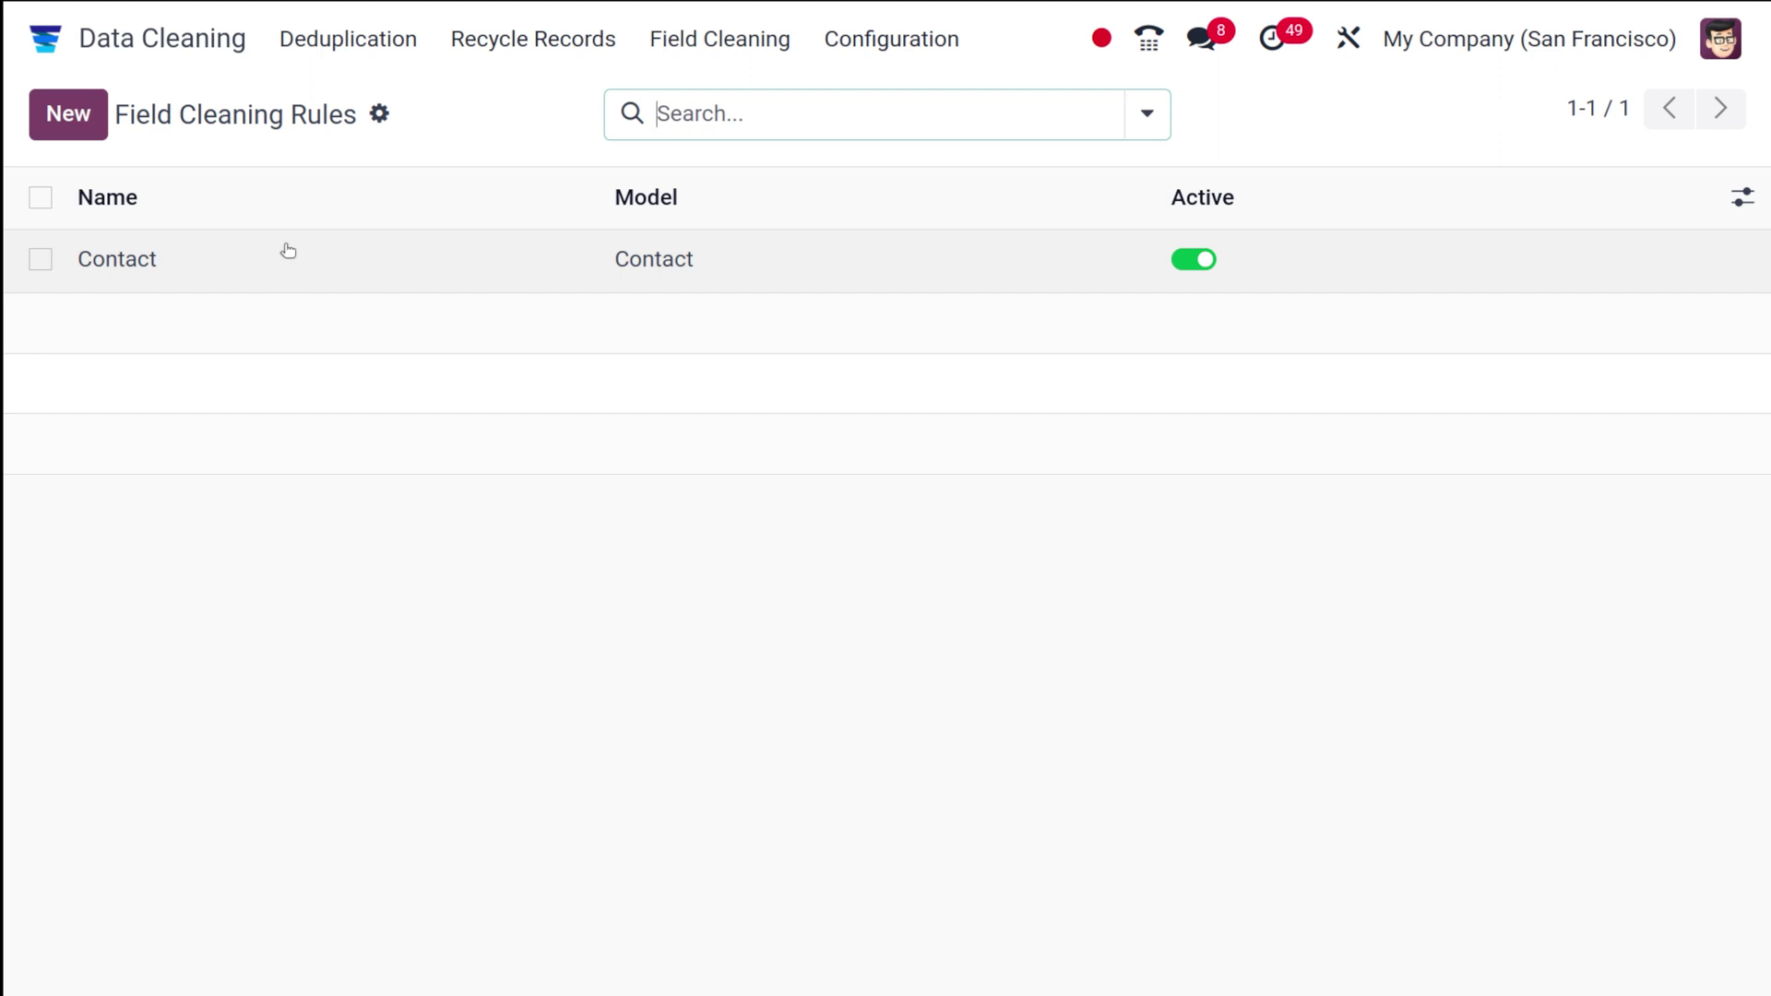
# Start a new field cleaning rule for the Contact model titled 'Contact new'.
pyautogui.click(78, 132)
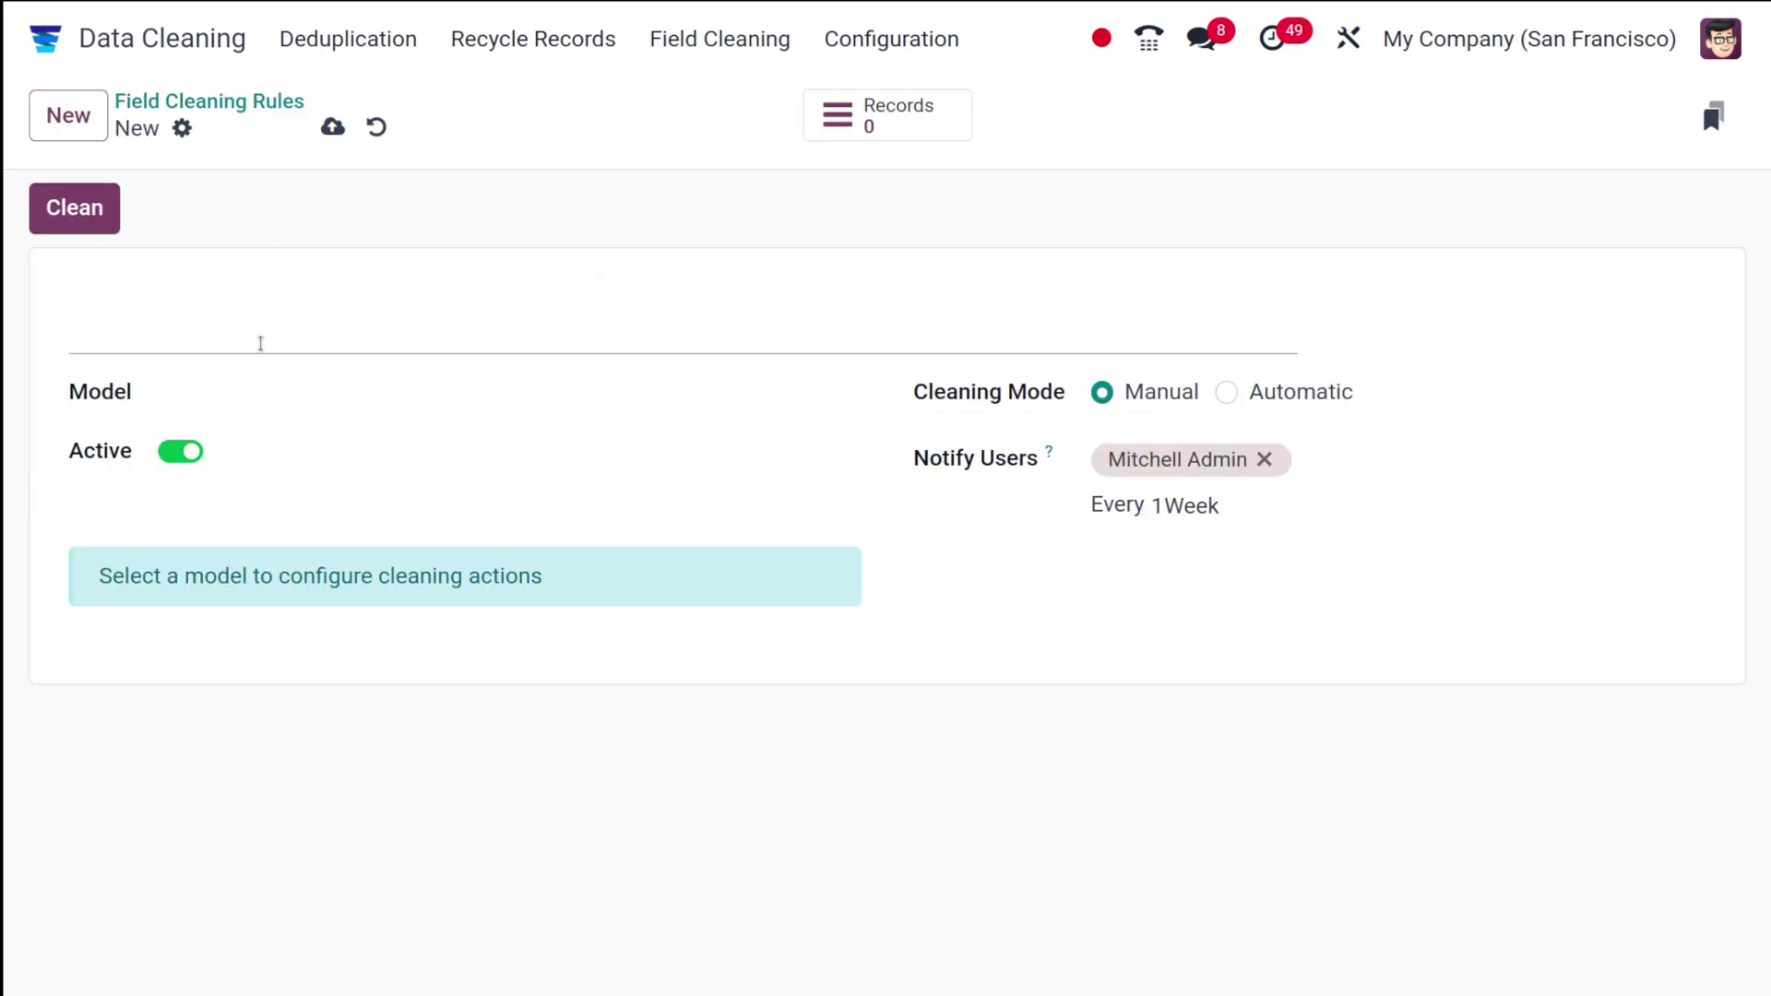
pyautogui.click(272, 397)
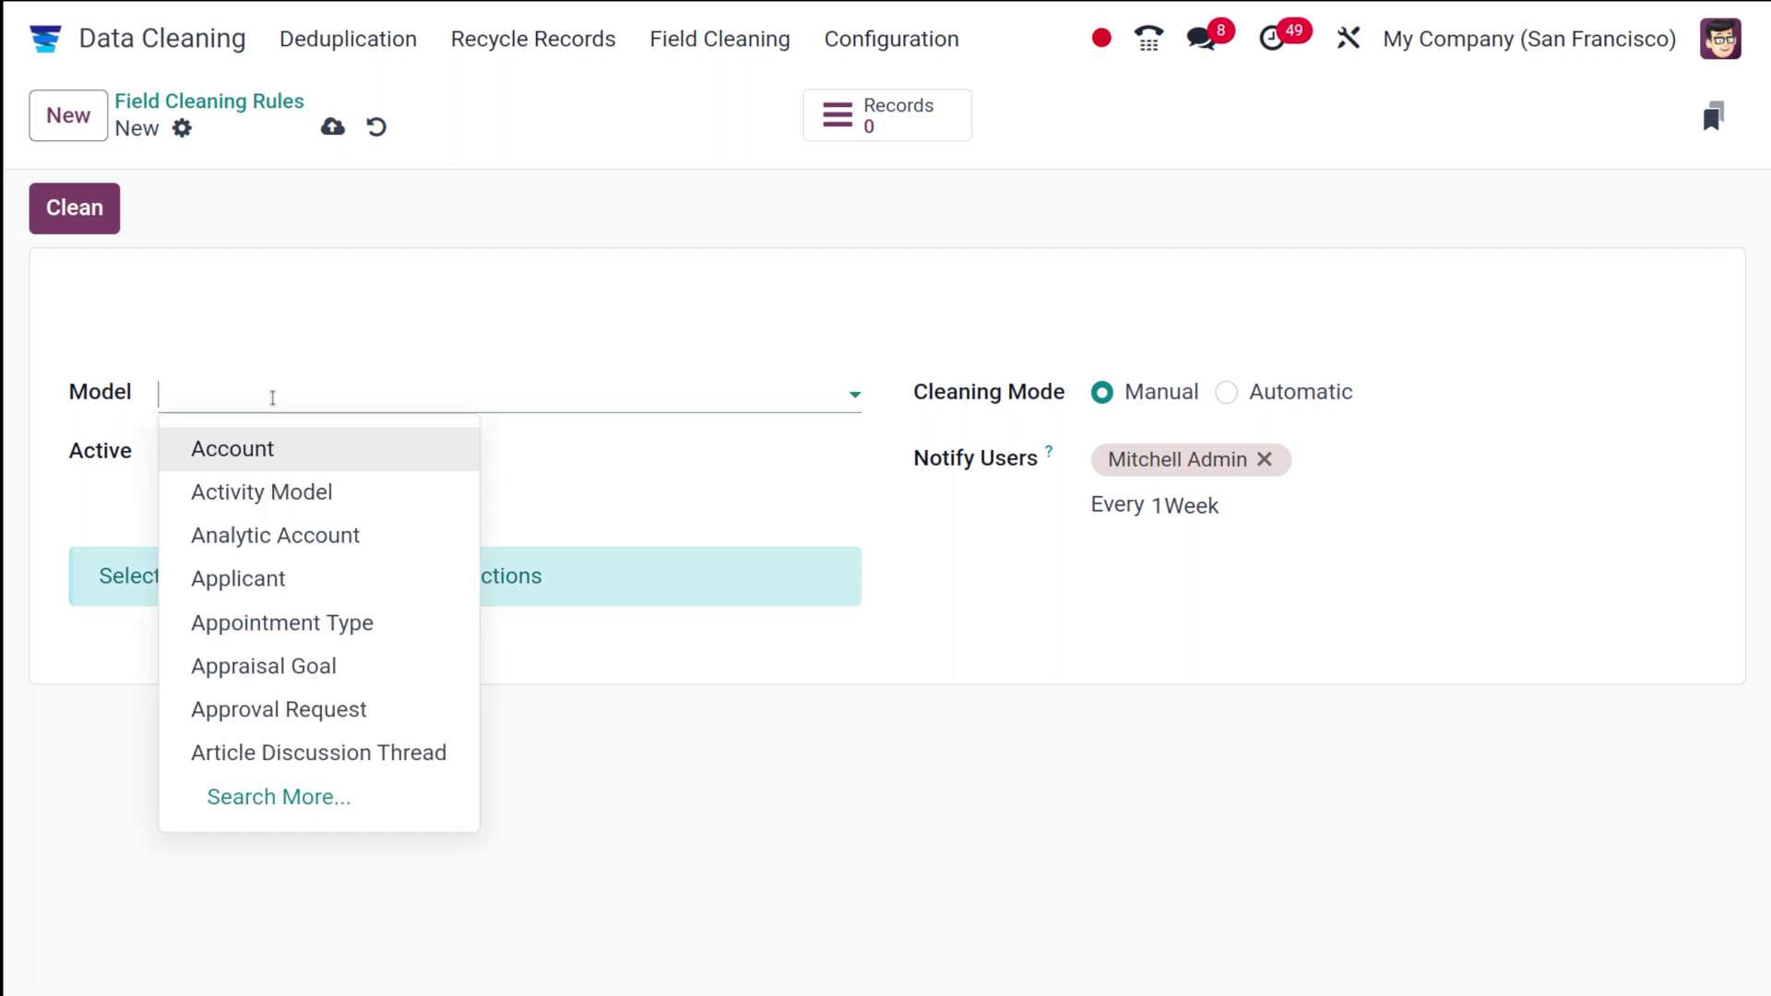
pyautogui.write('con')
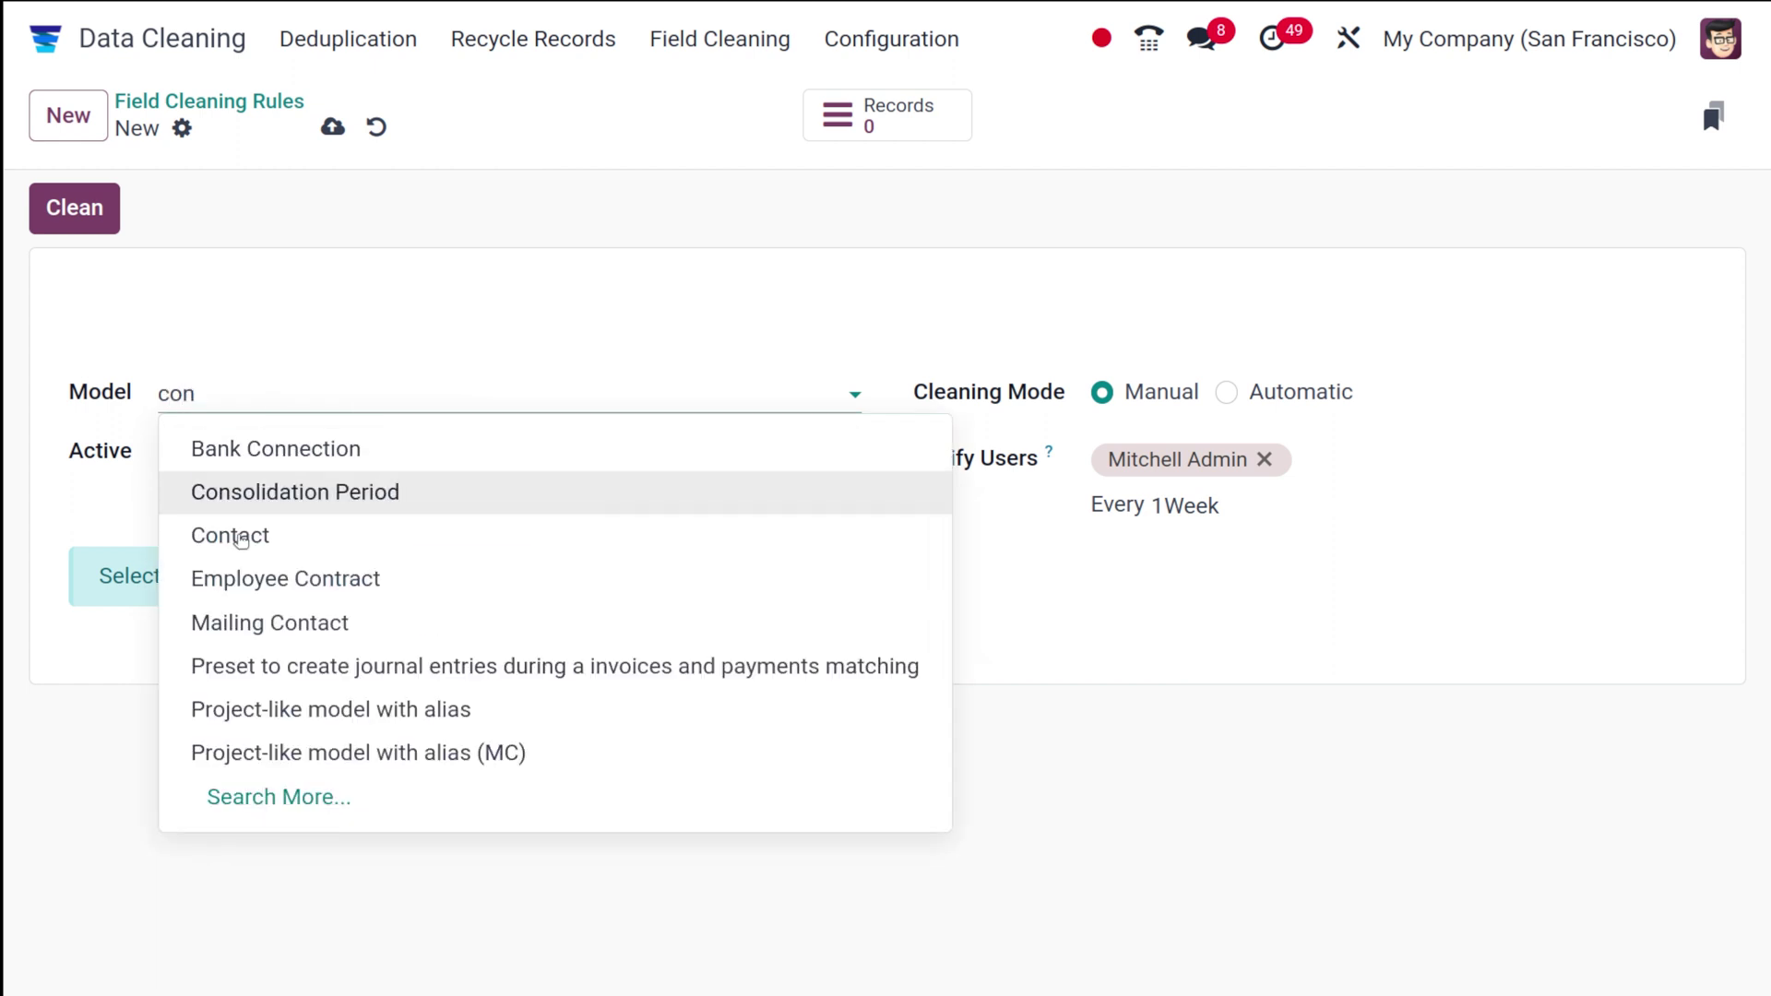
pyautogui.click(230, 536)
pyautogui.click(313, 342)
pyautogui.write('new')
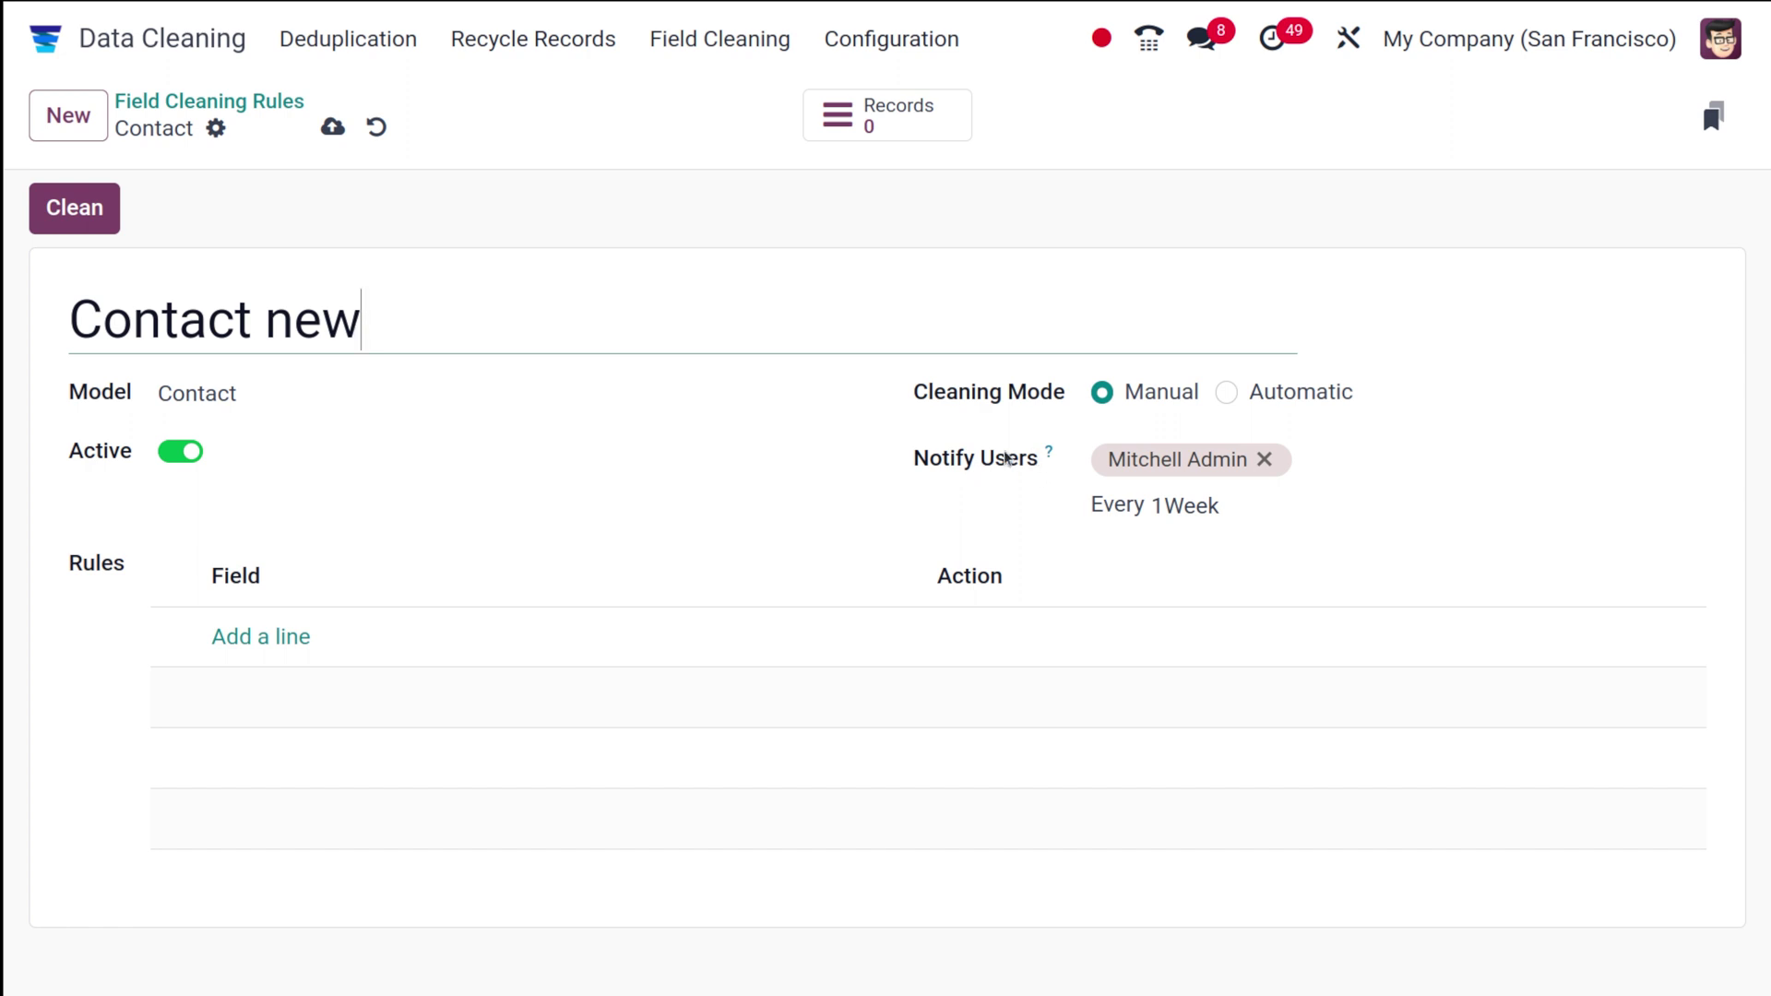
# Review Notify Users and keep the weekly interval, then add the first cleaning line.
pyautogui.moveTo(1049, 456)
pyautogui.click(1308, 461)
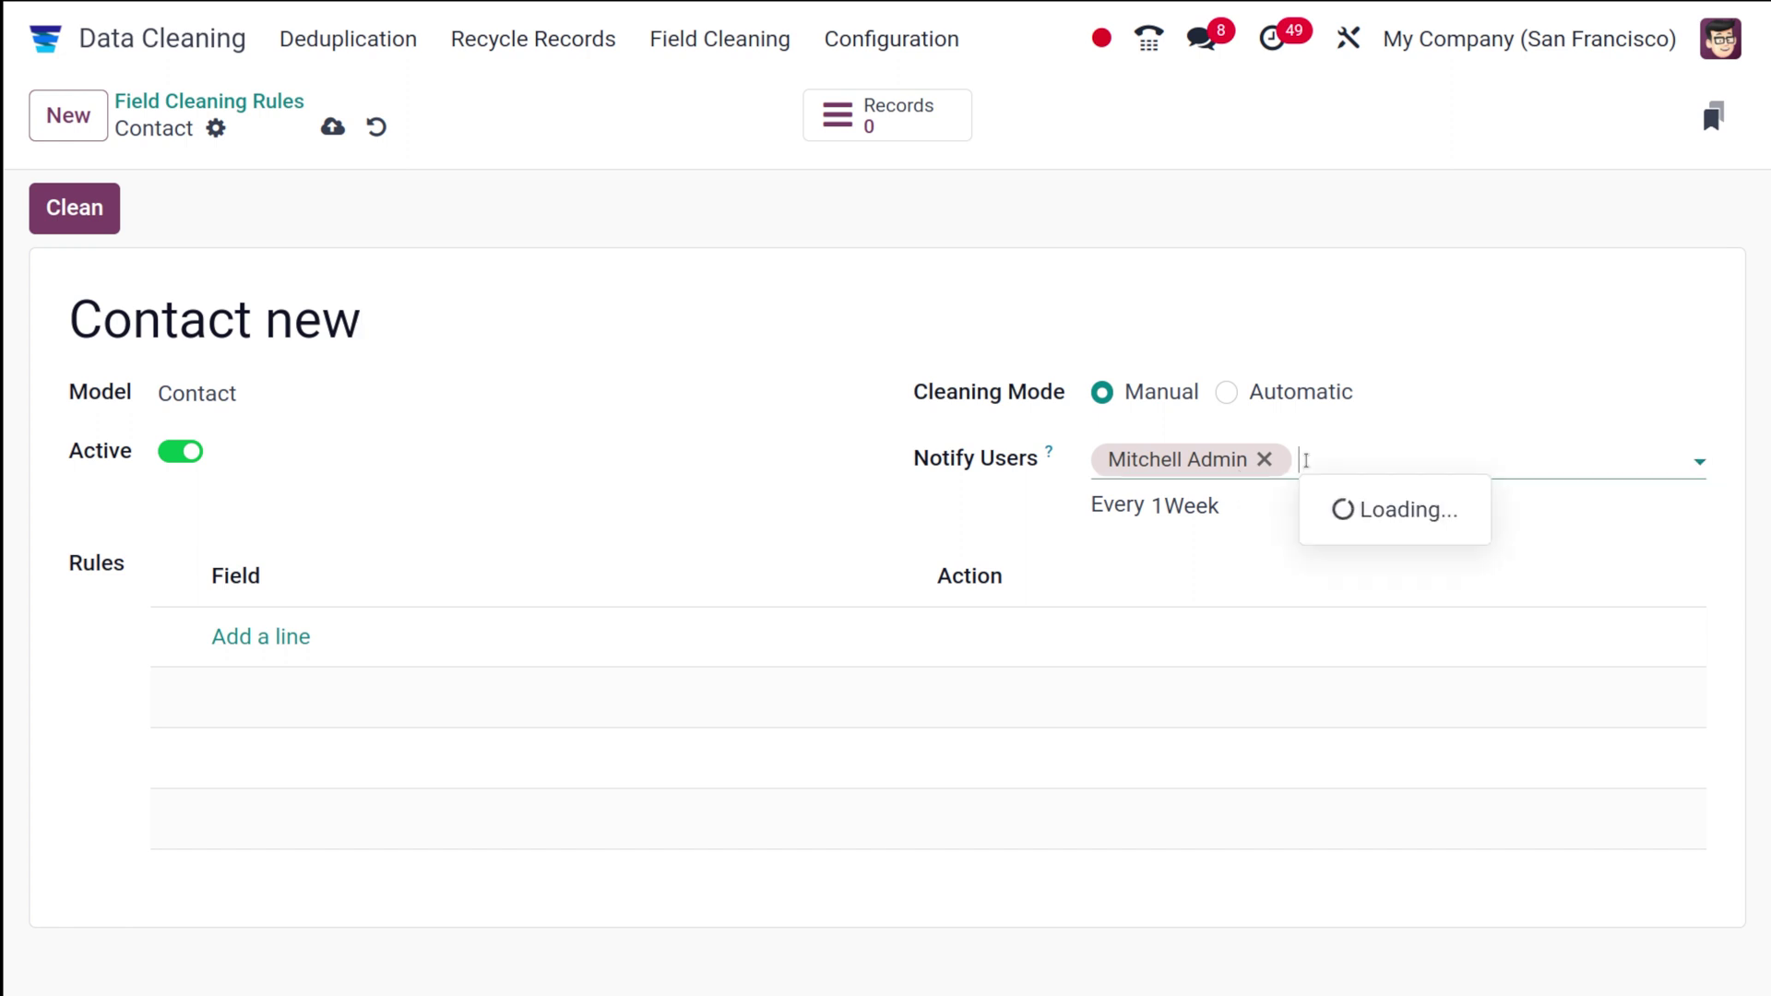
pyautogui.click(1072, 506)
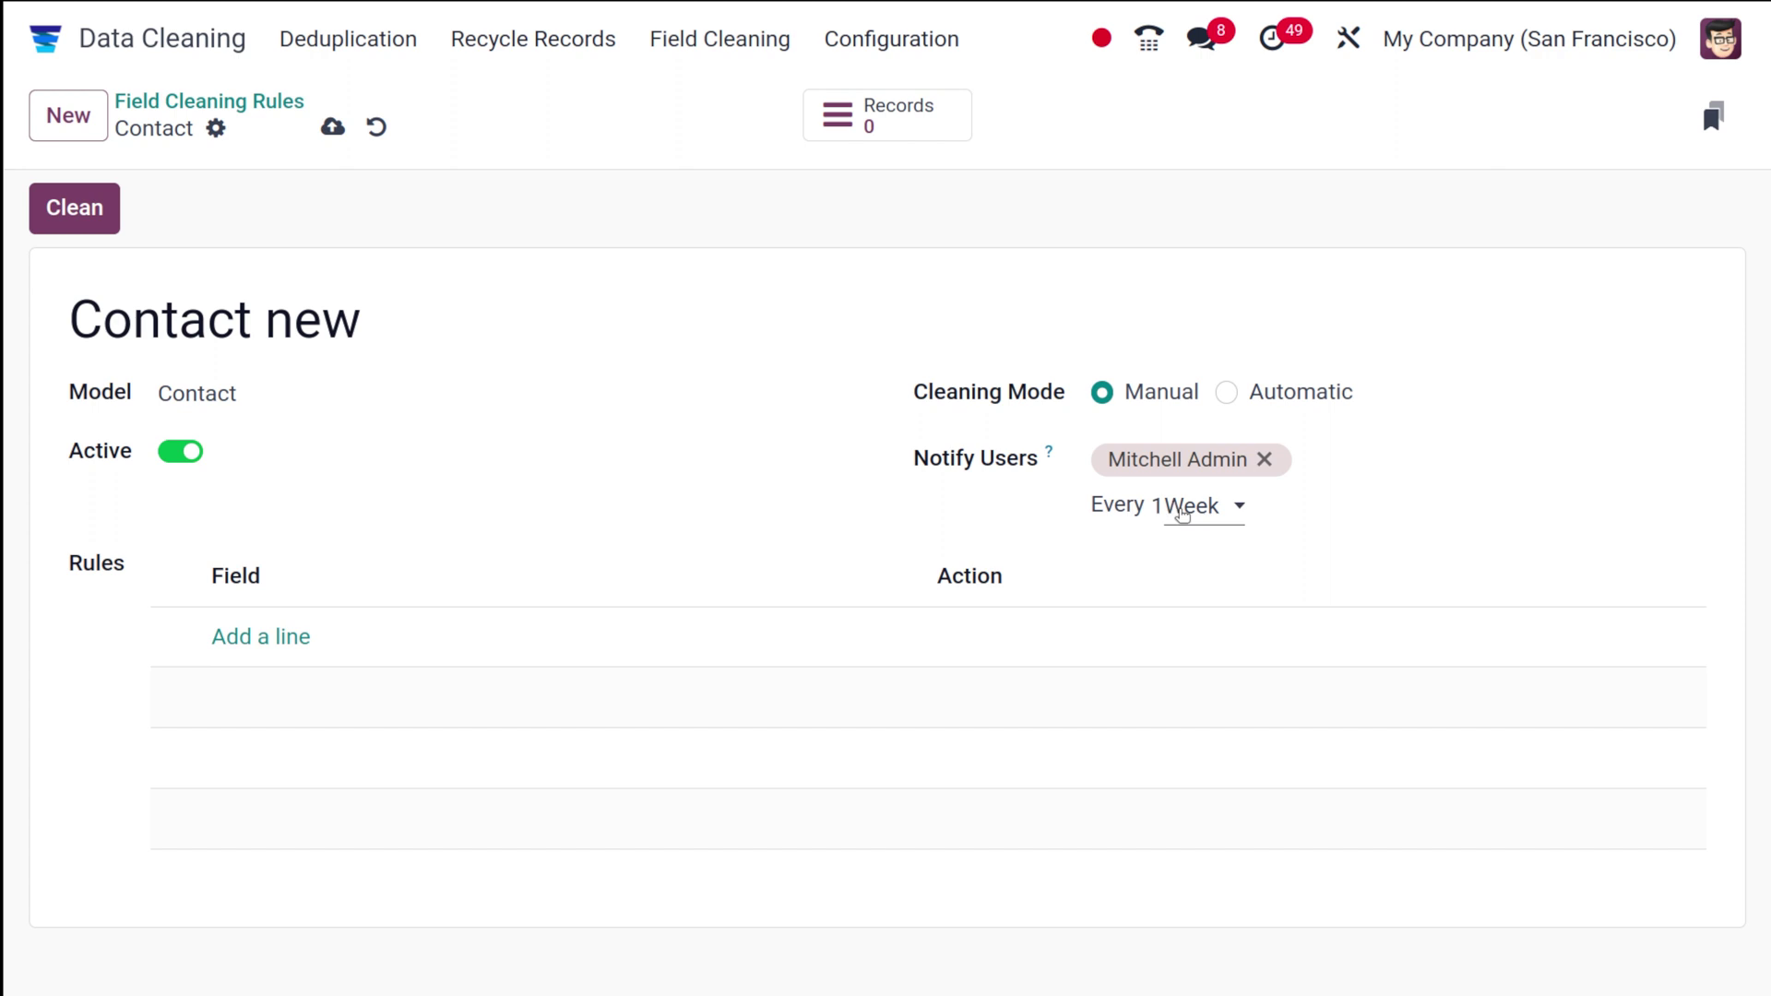
pyautogui.click(1182, 514)
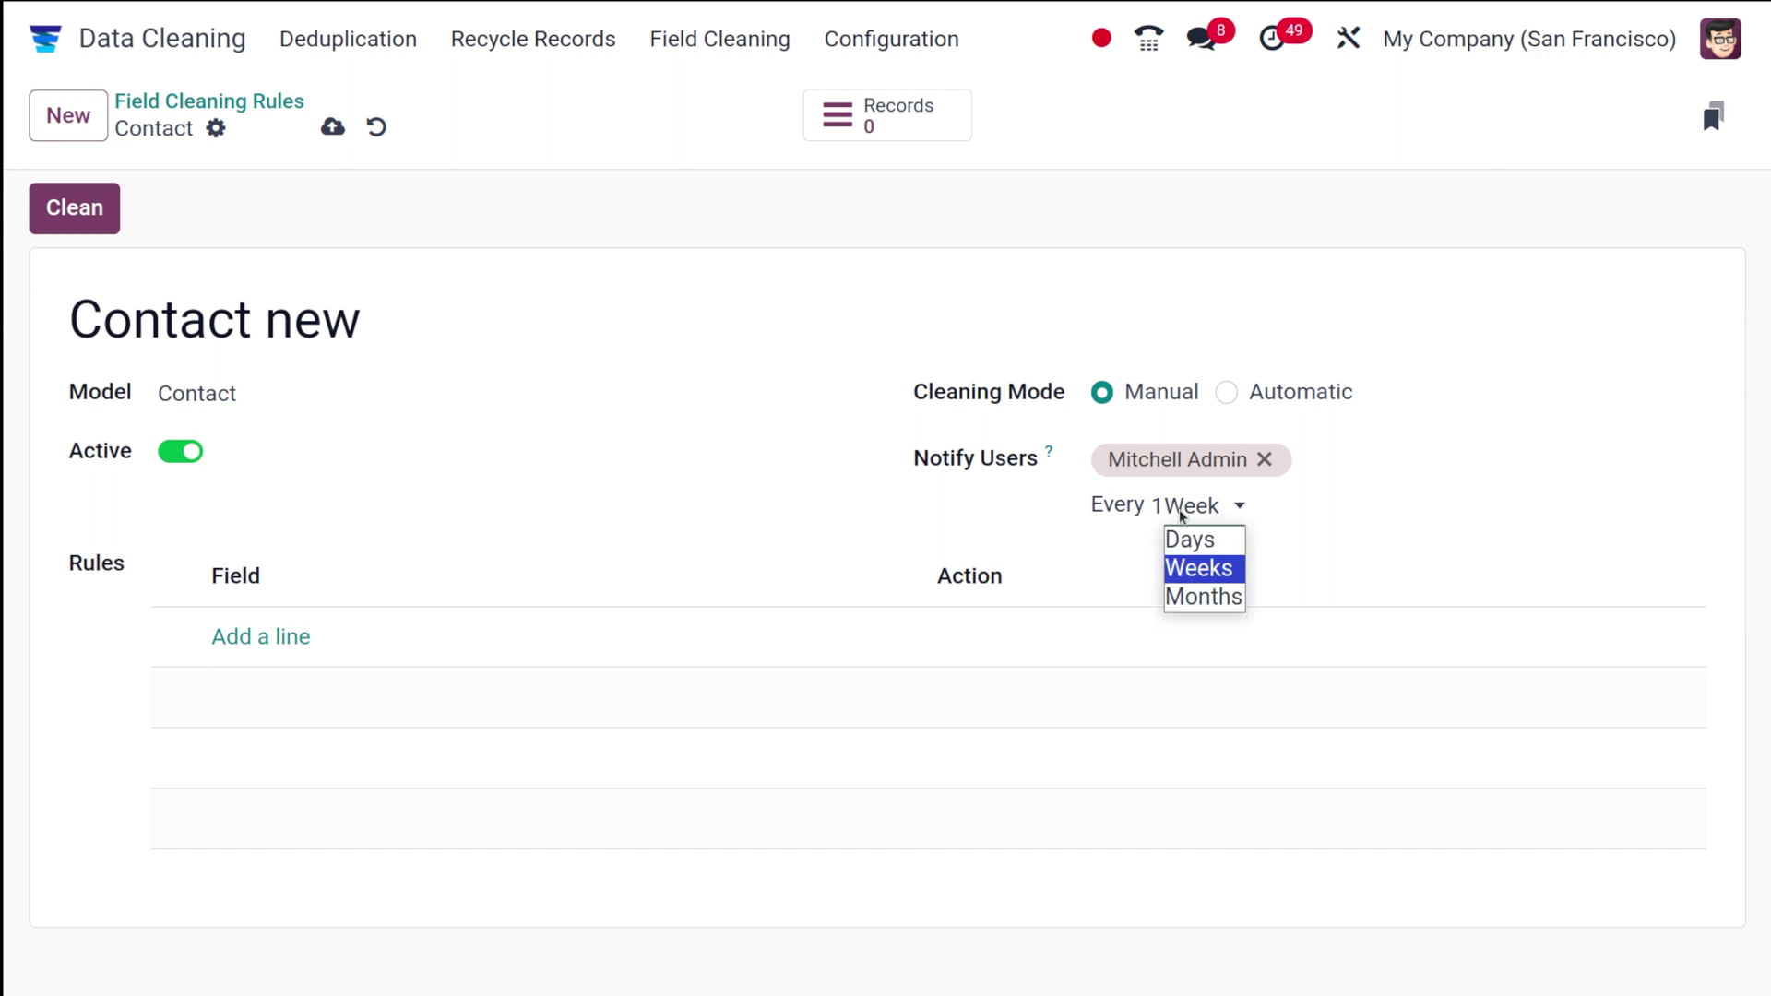
pyautogui.click(1077, 528)
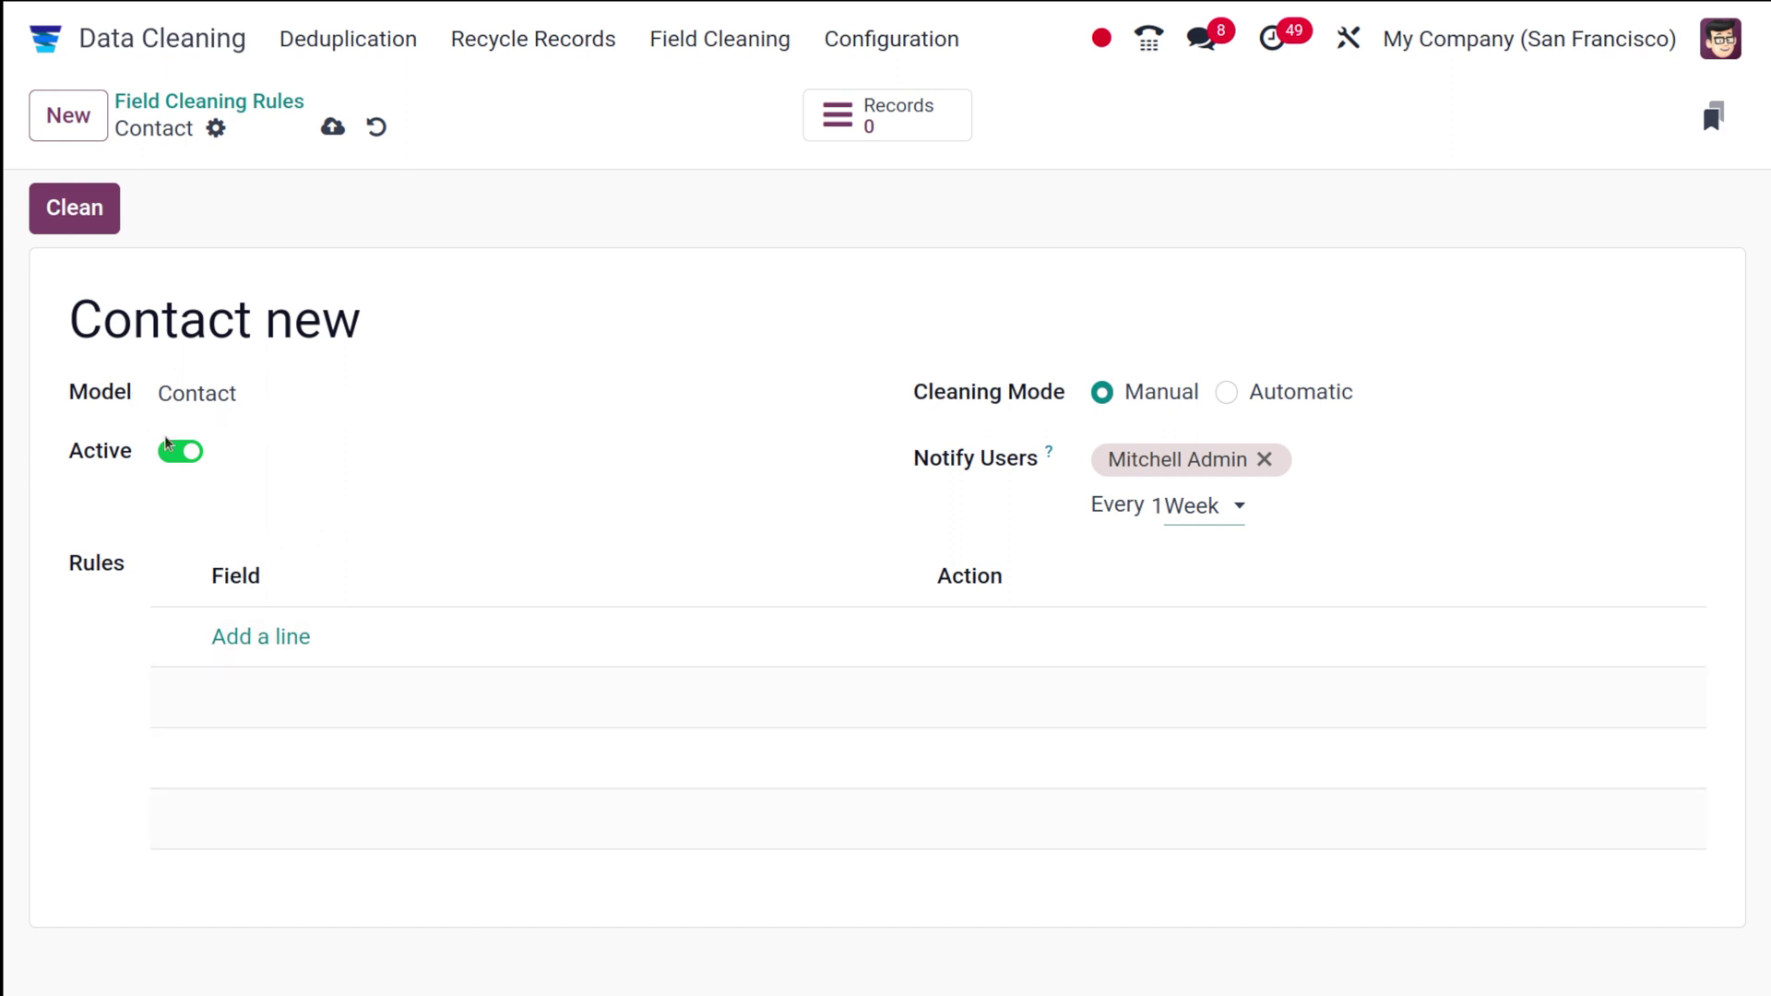
pyautogui.click(257, 637)
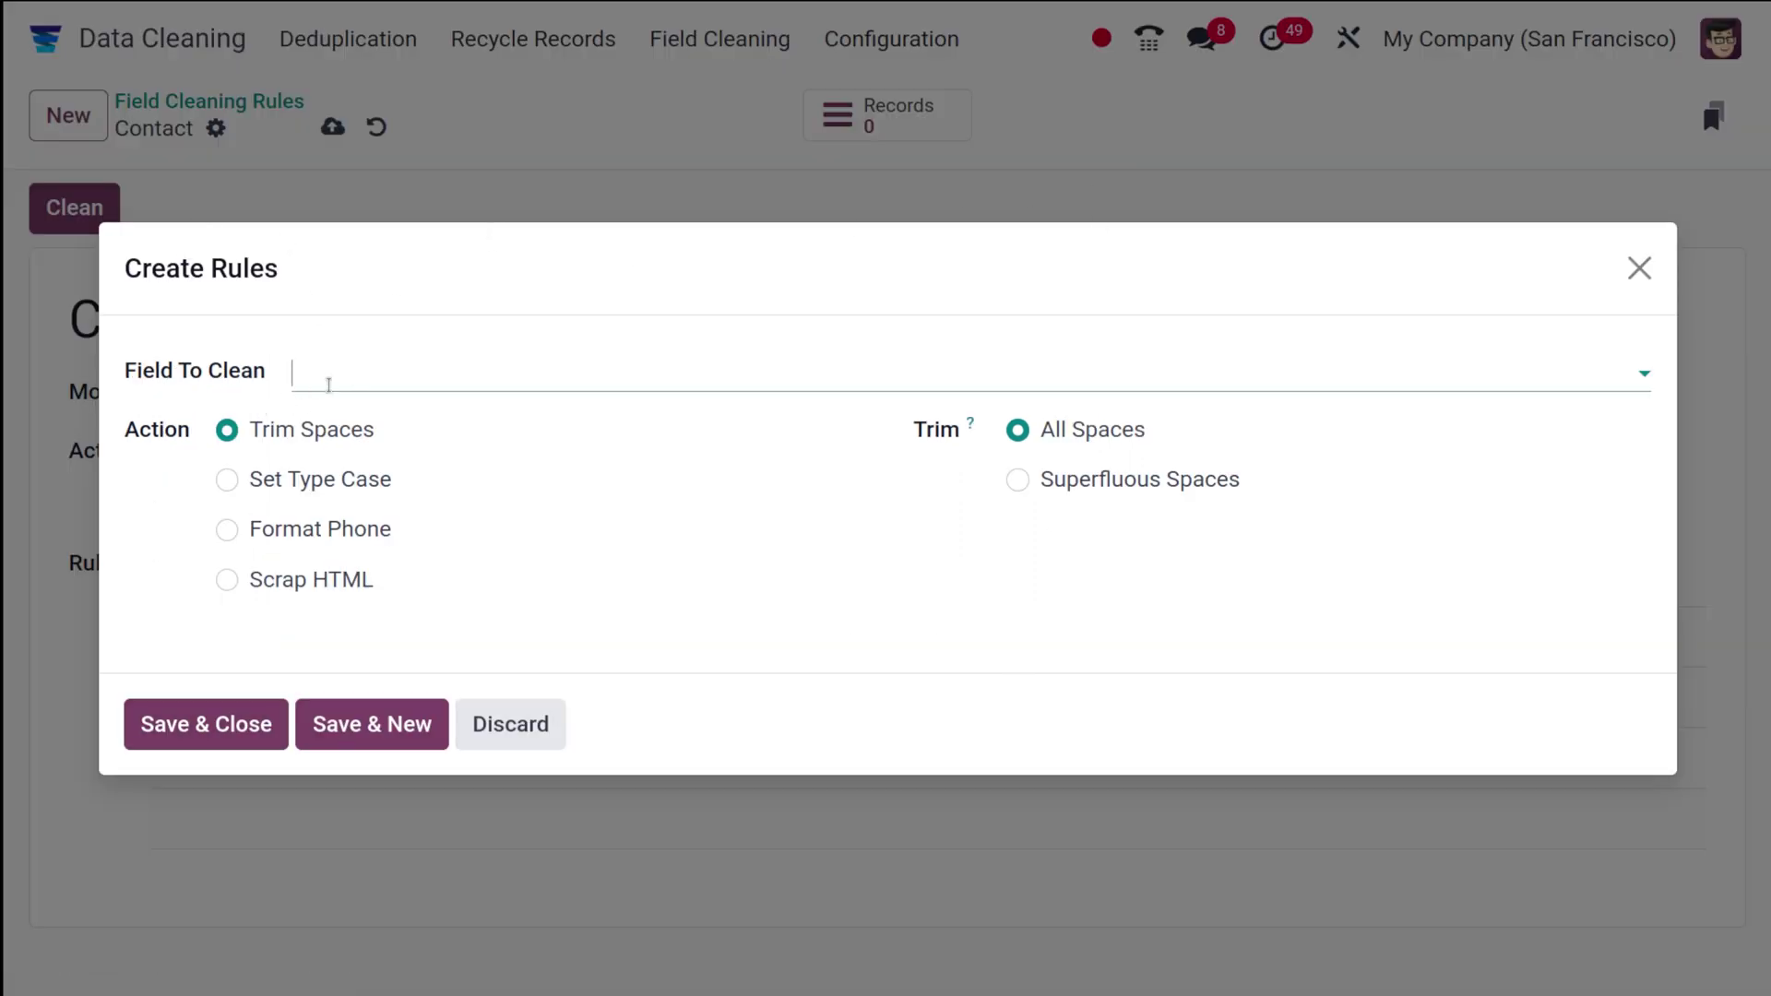
# Add a Trim Spaces line on the contact Name field.
pyautogui.click(329, 378)
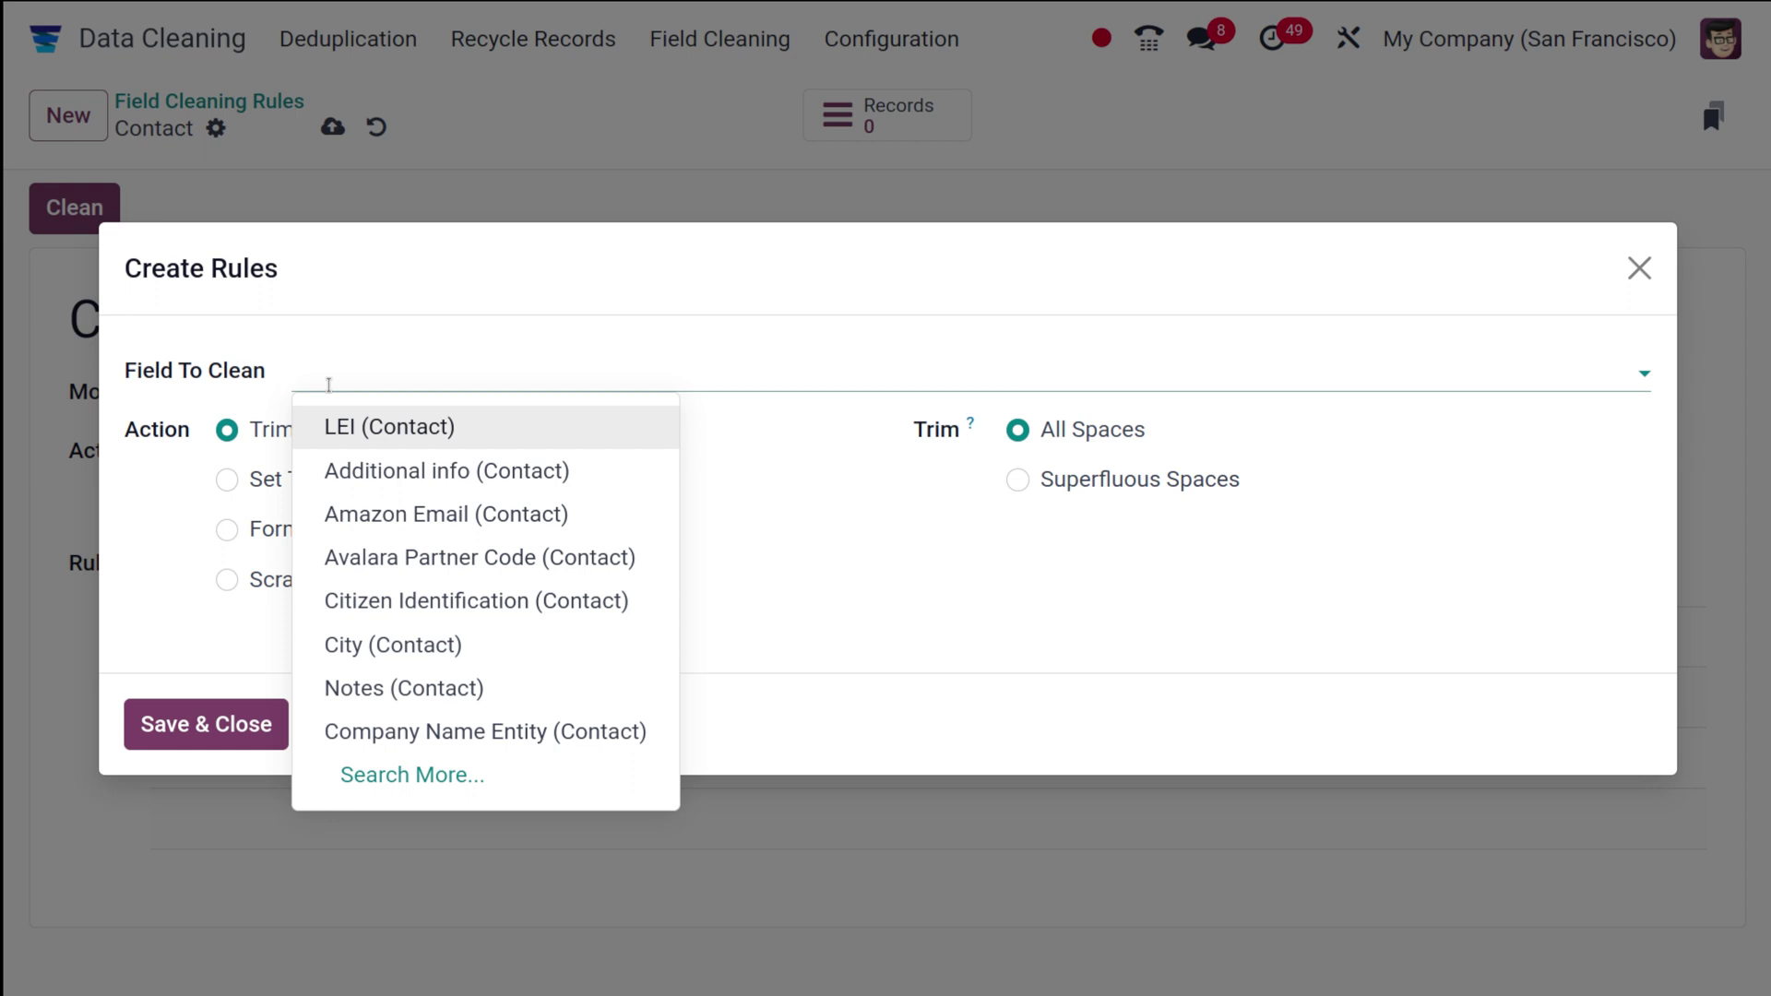
pyautogui.write('n')
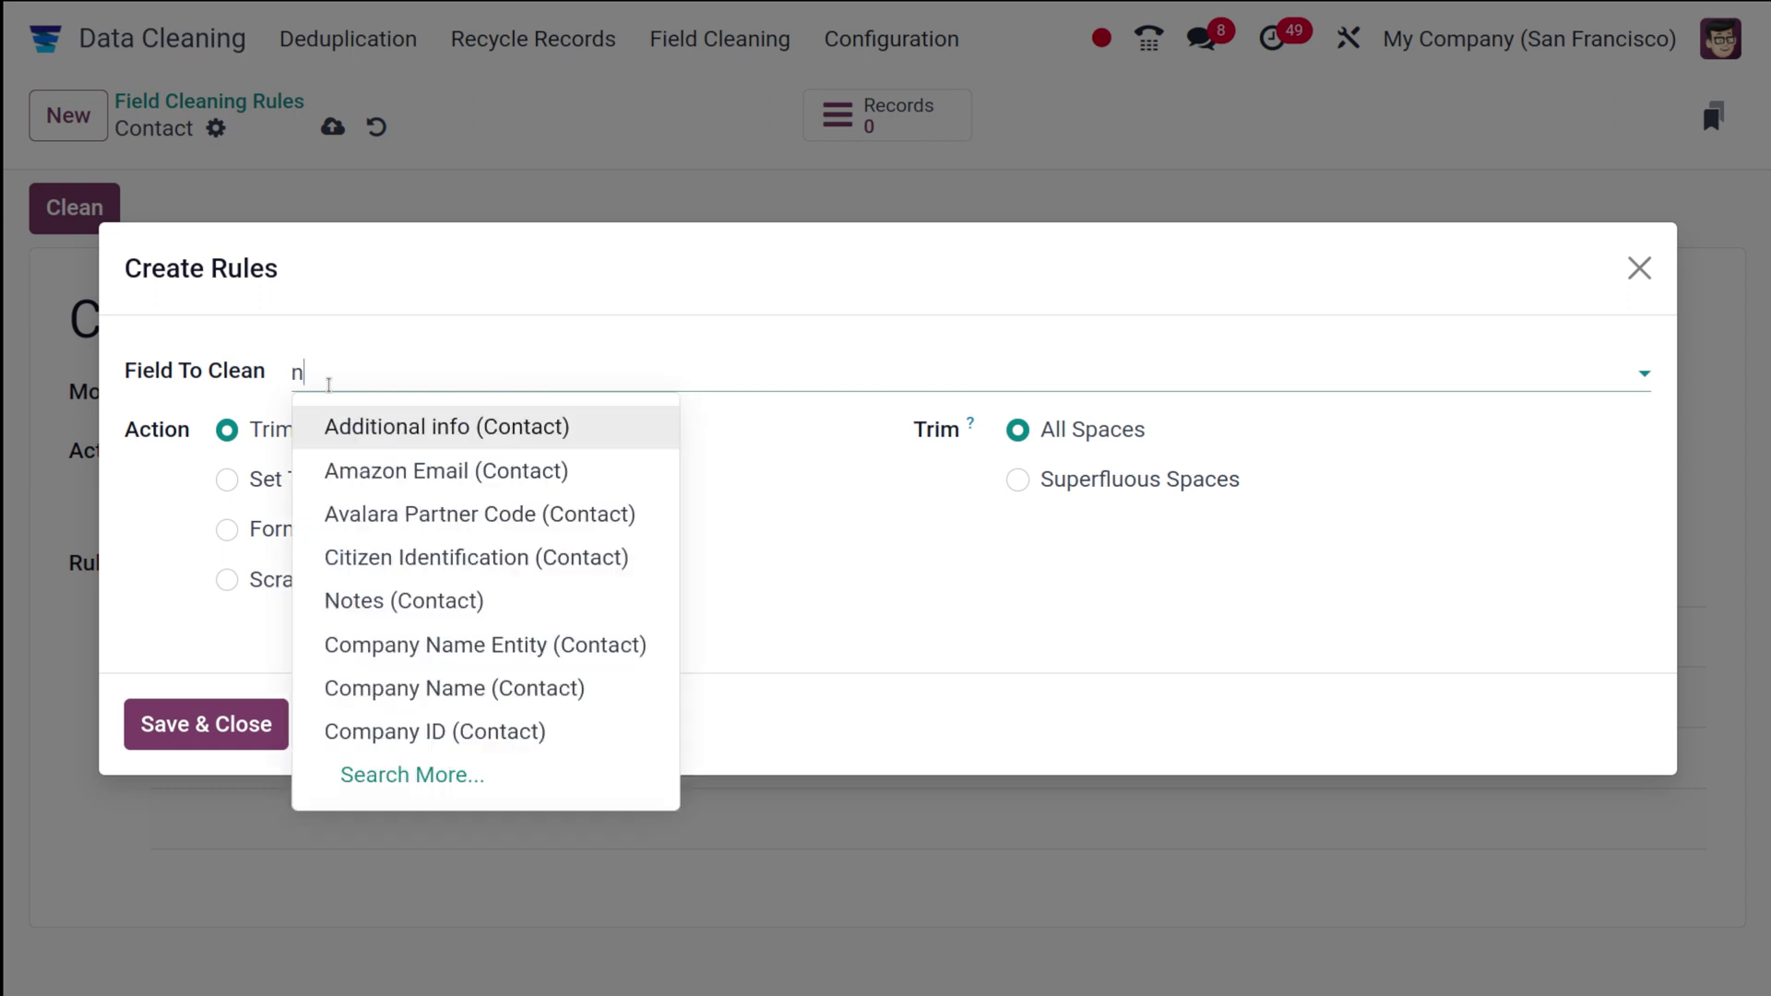
pyautogui.write('am')
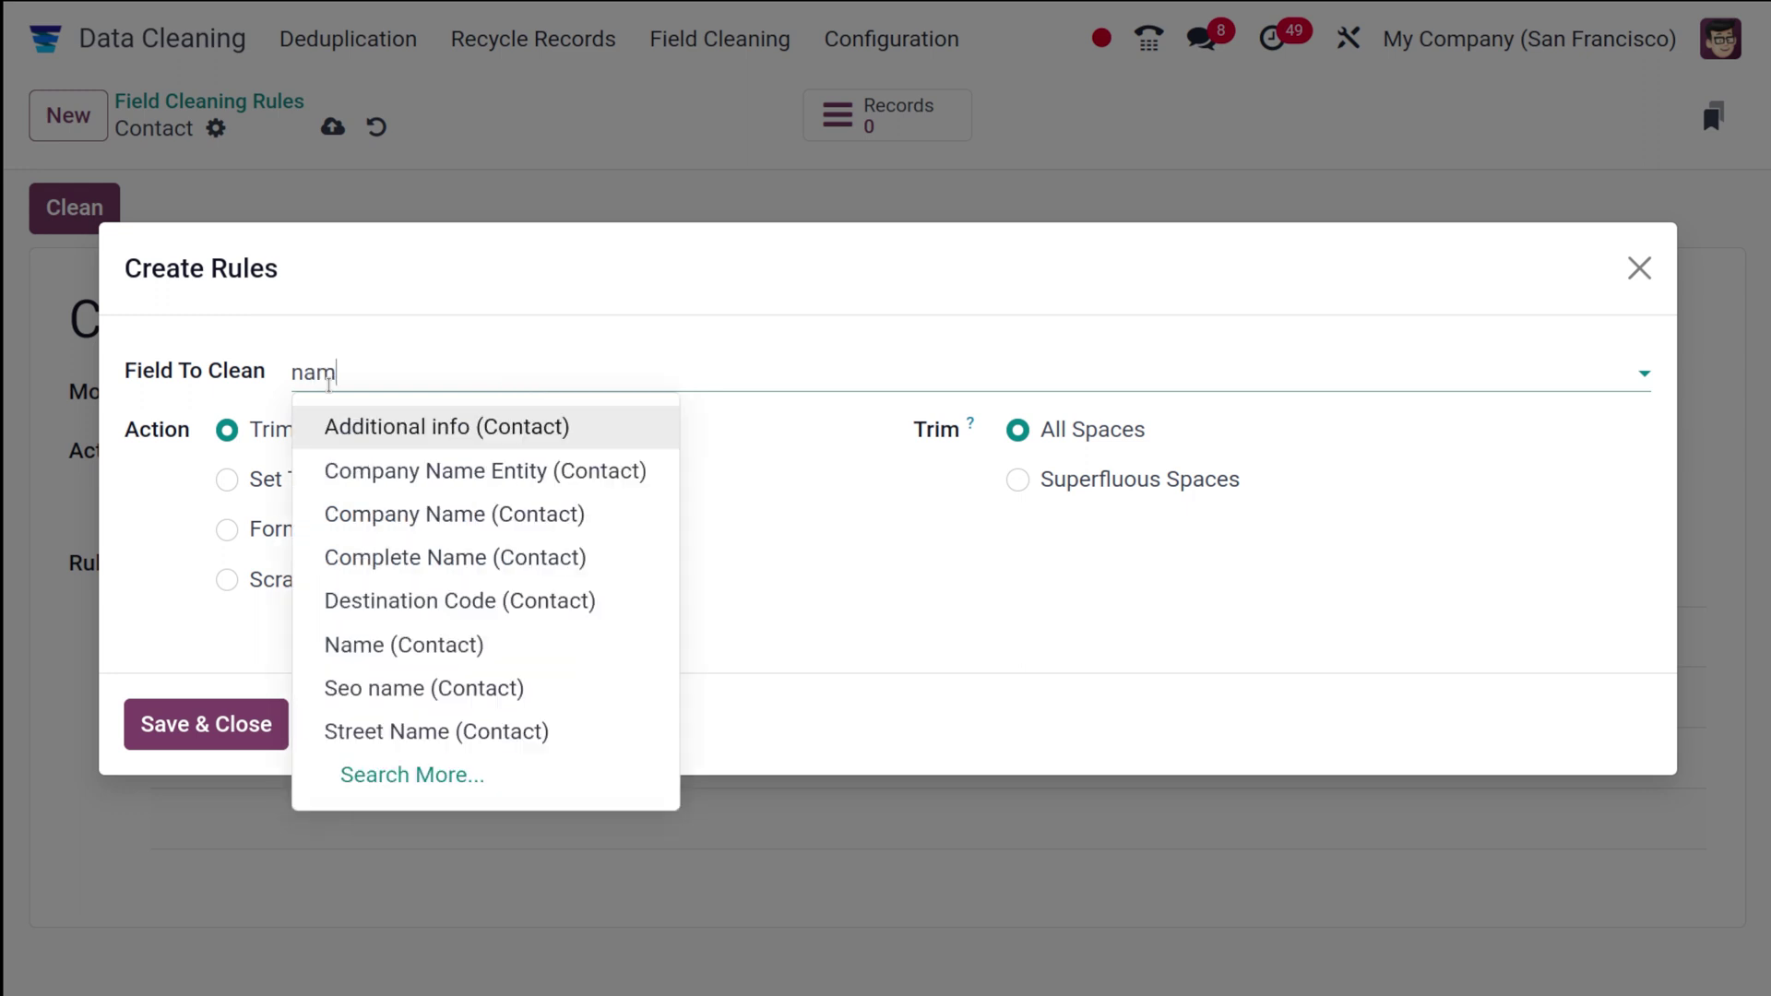
pyautogui.write('e')
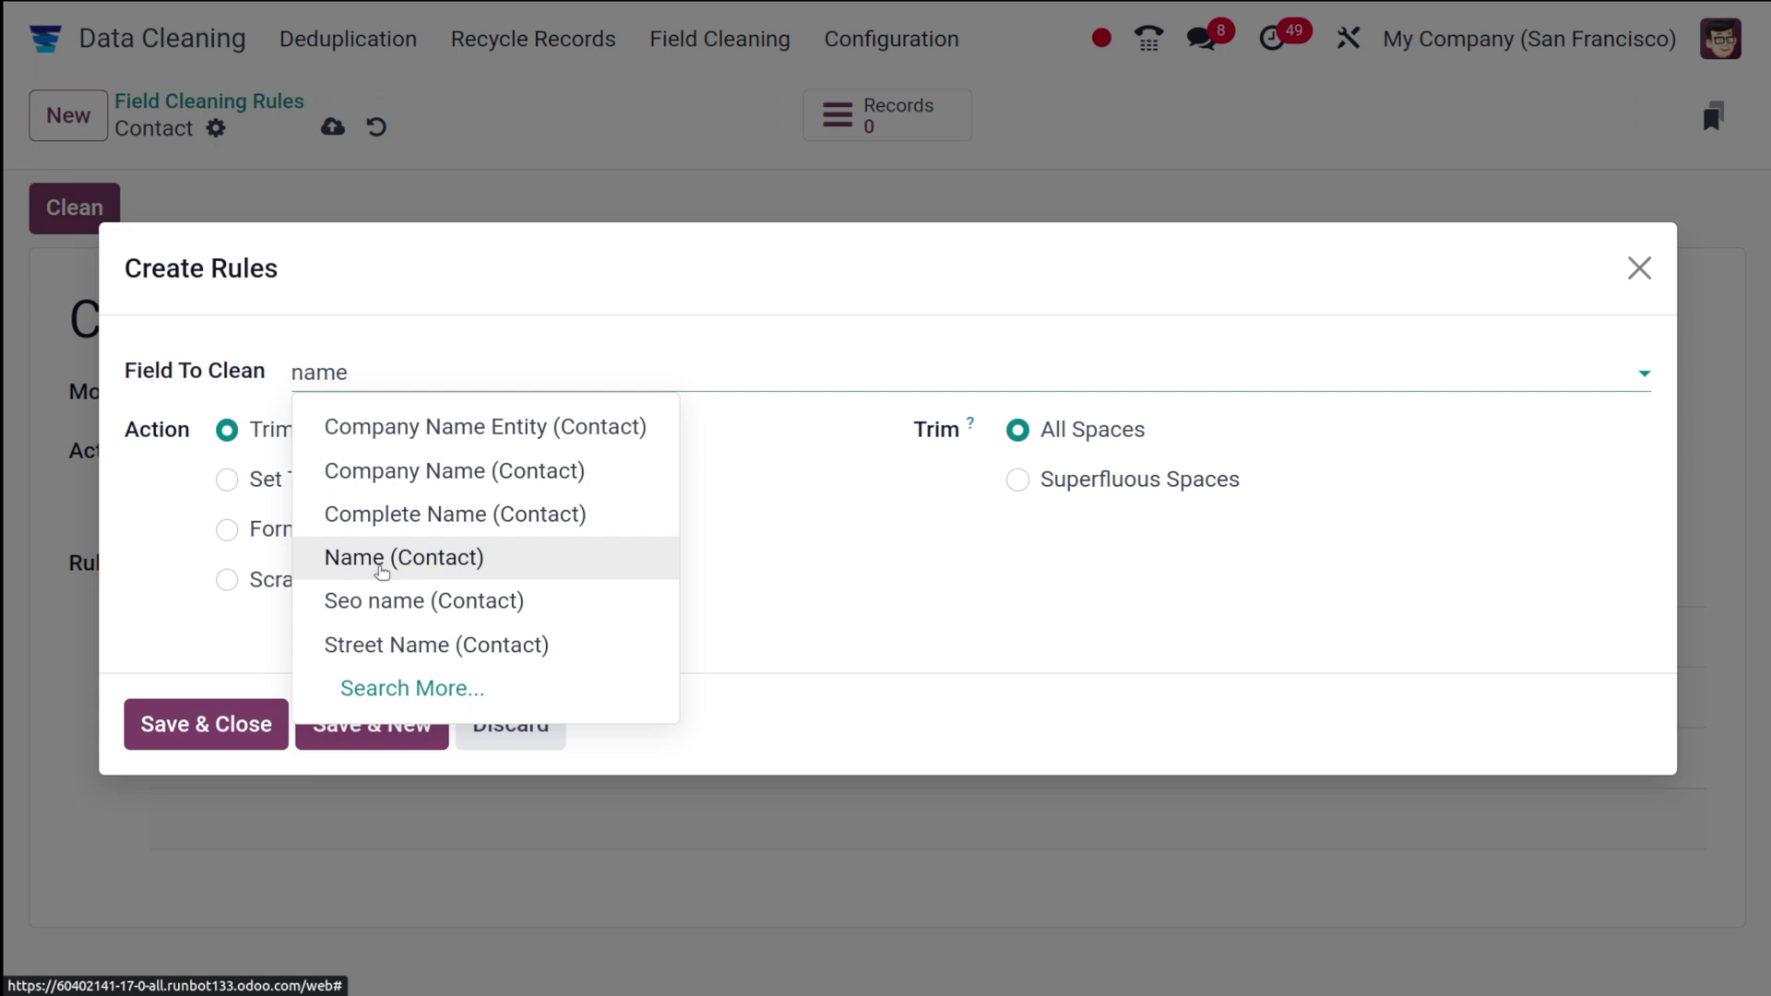
pyautogui.click(381, 564)
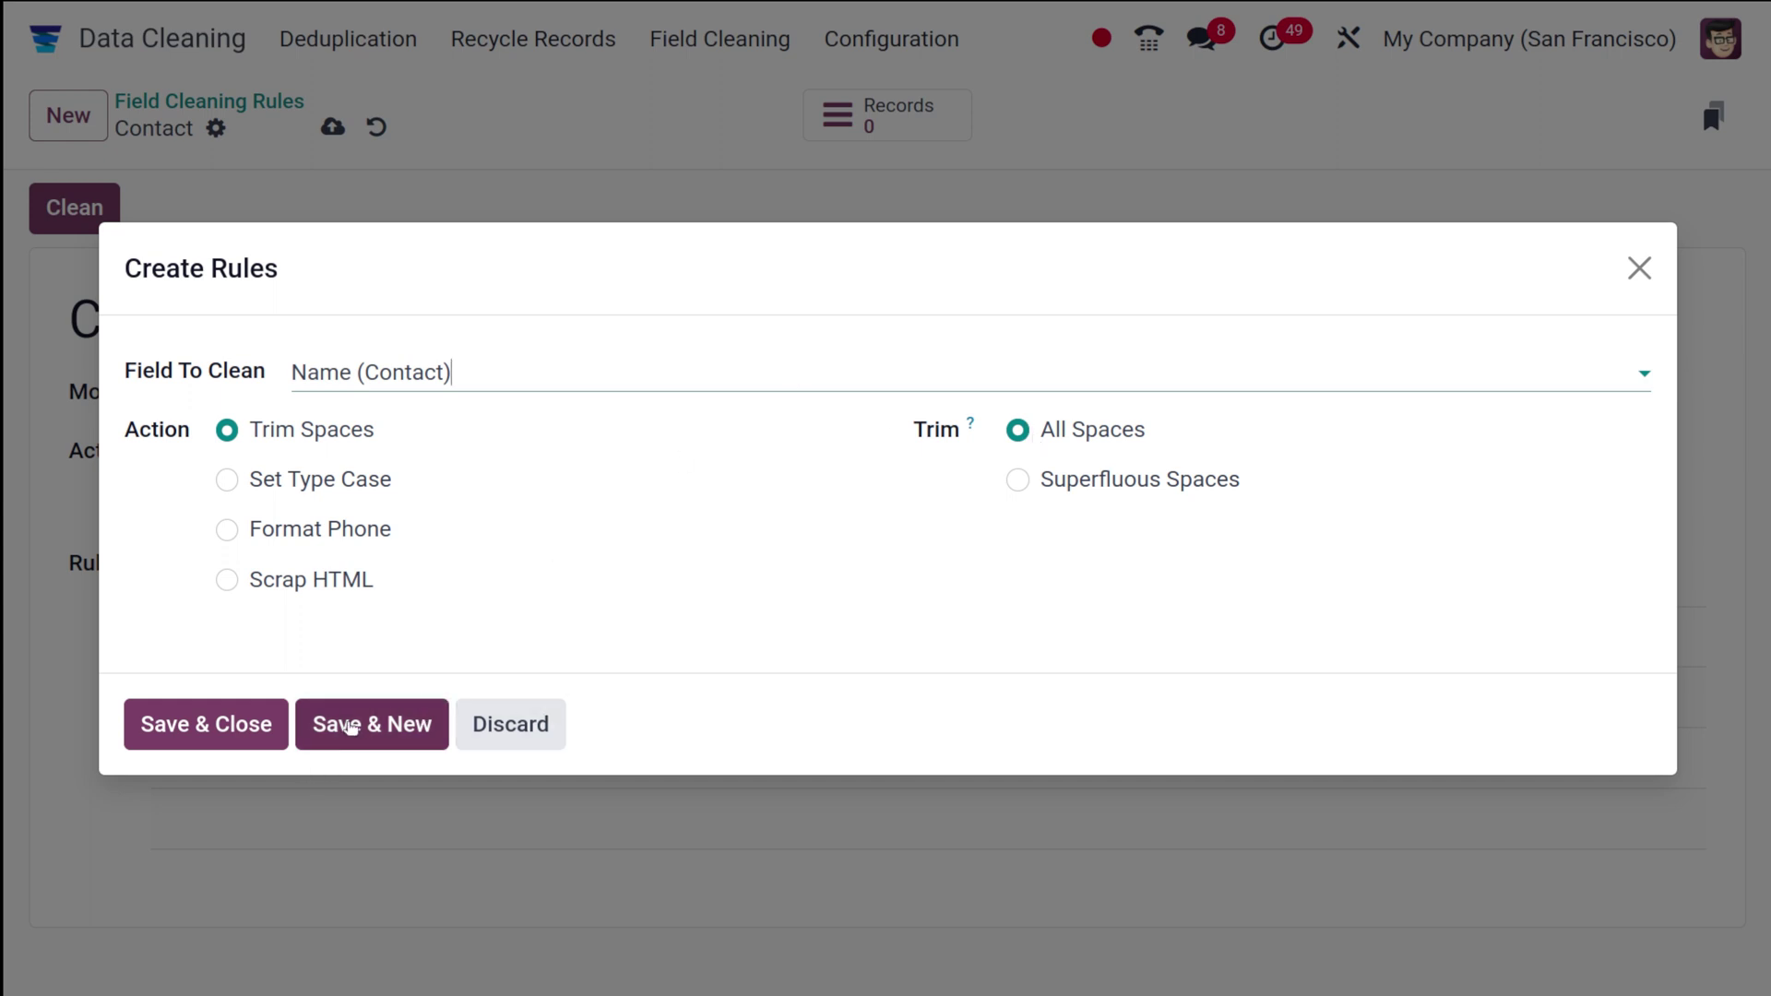
pyautogui.click(350, 727)
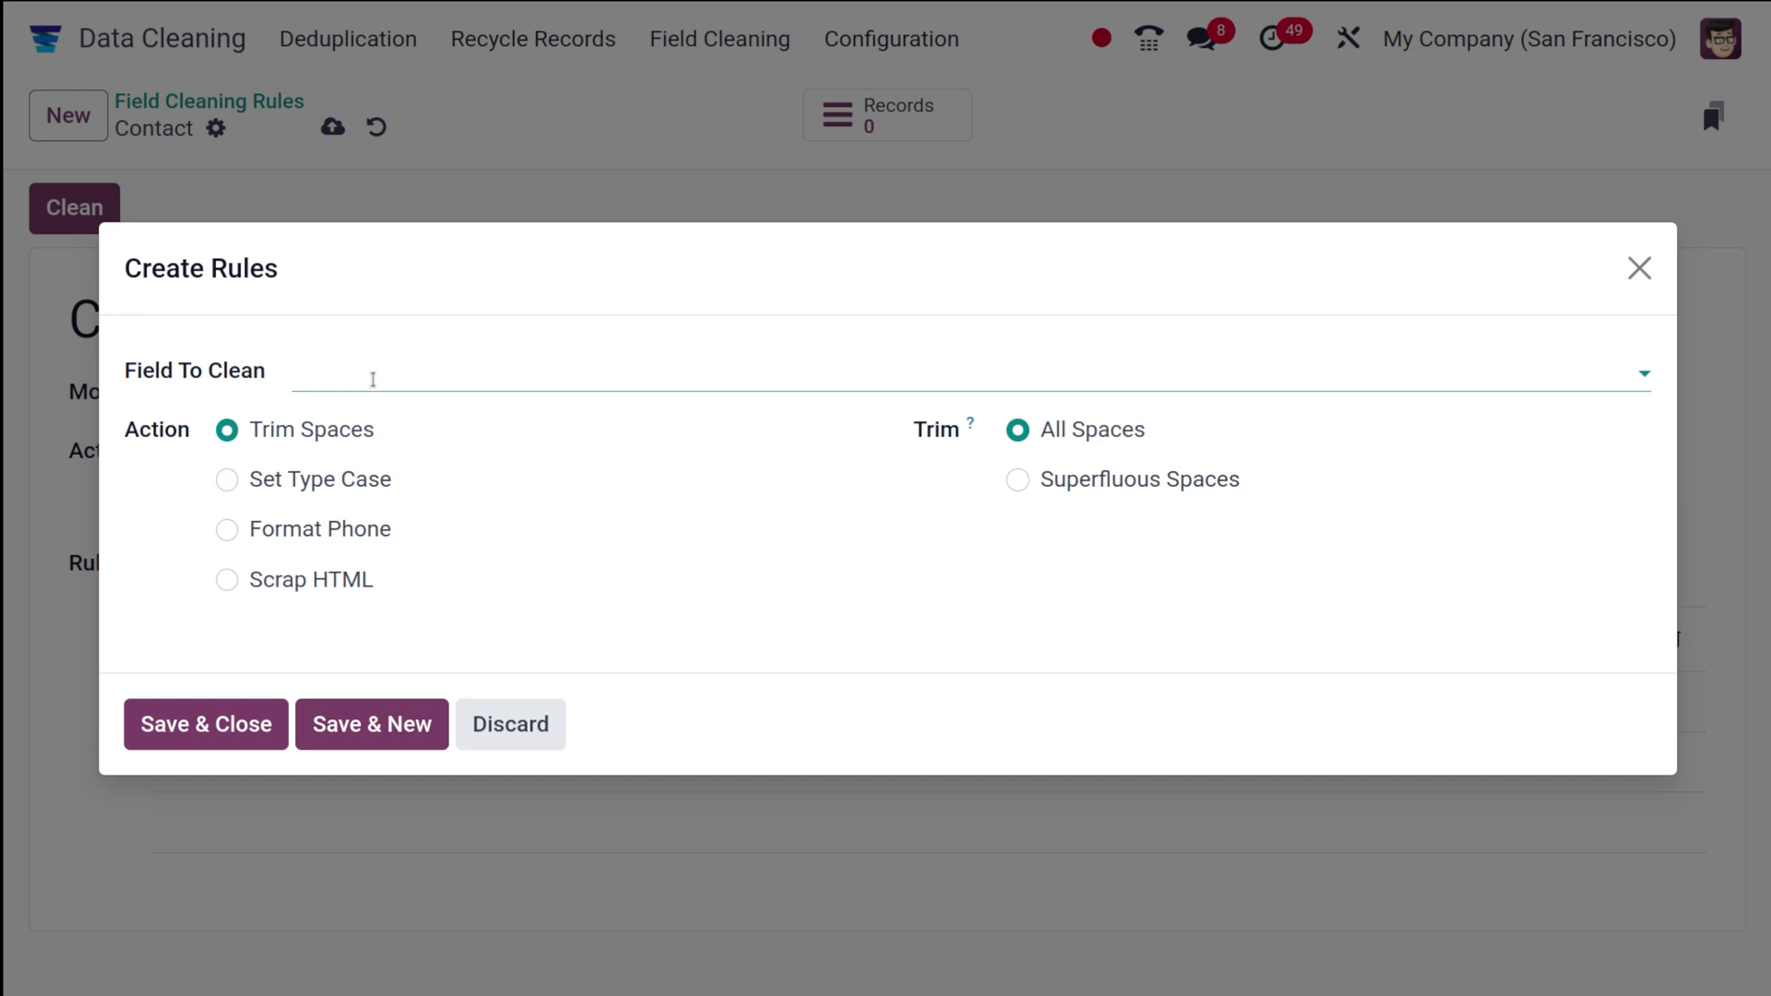
# Add a Set Type Case line making Name All Uppercase, then save the rule.
pyautogui.write('nam')
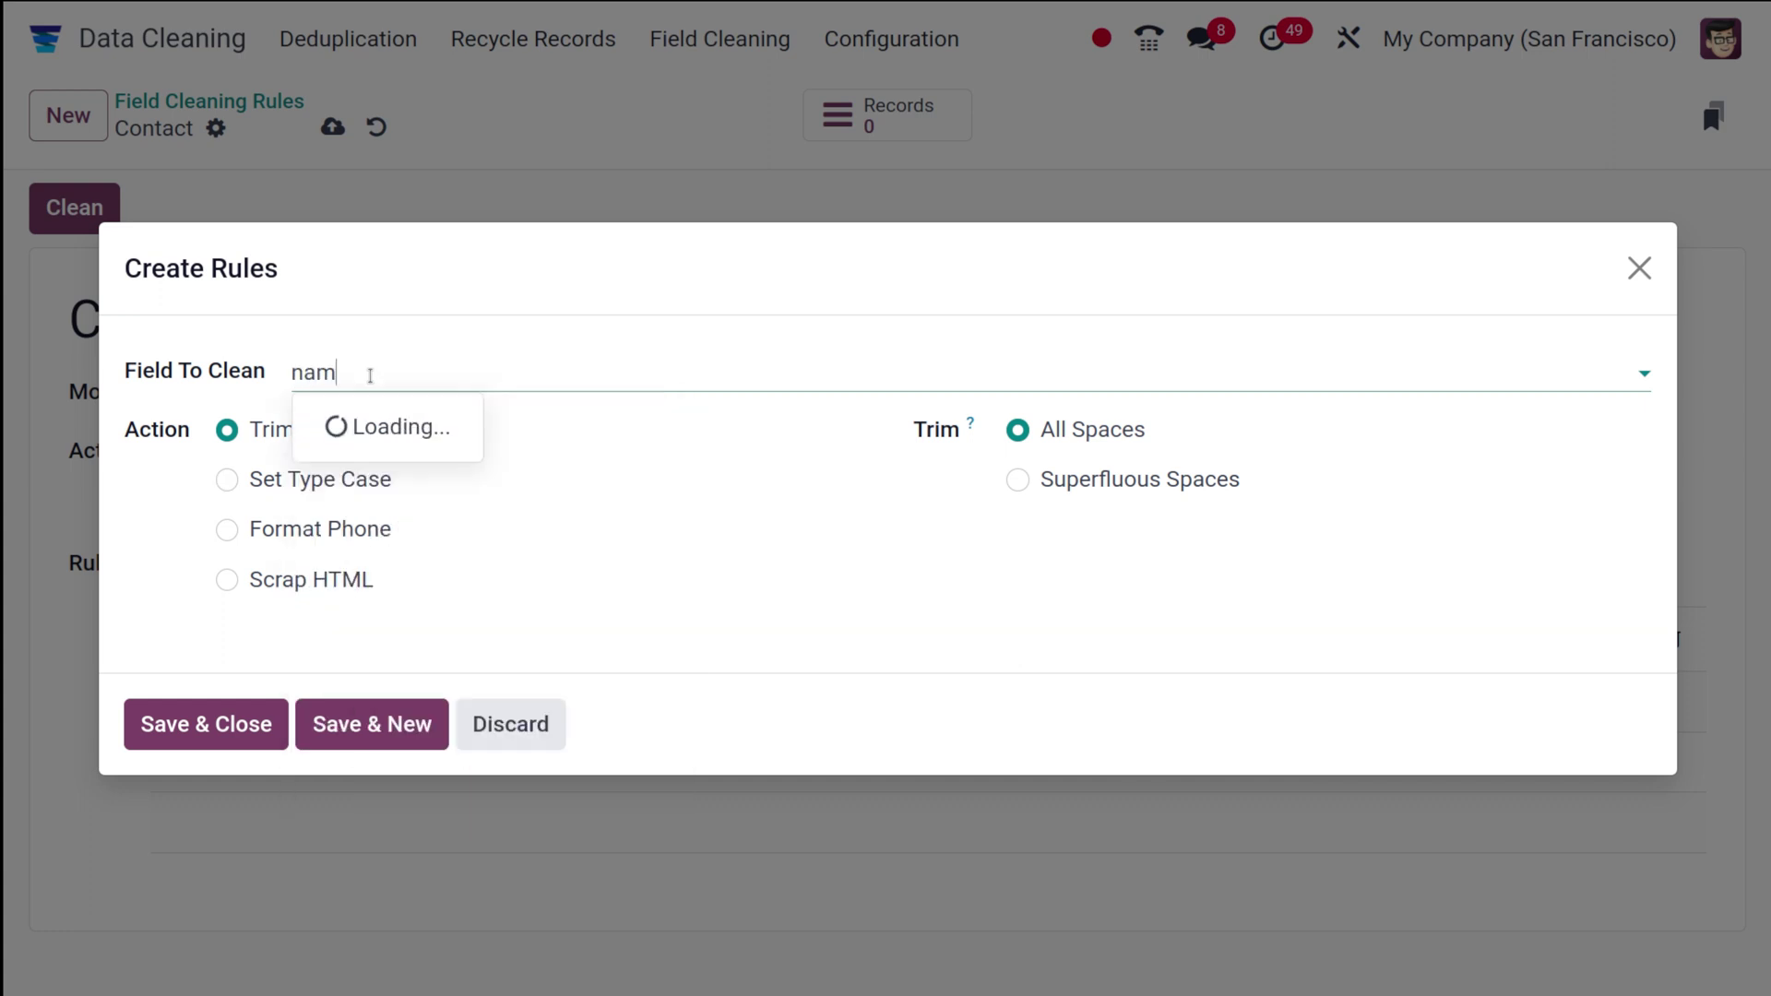
pyautogui.click(432, 557)
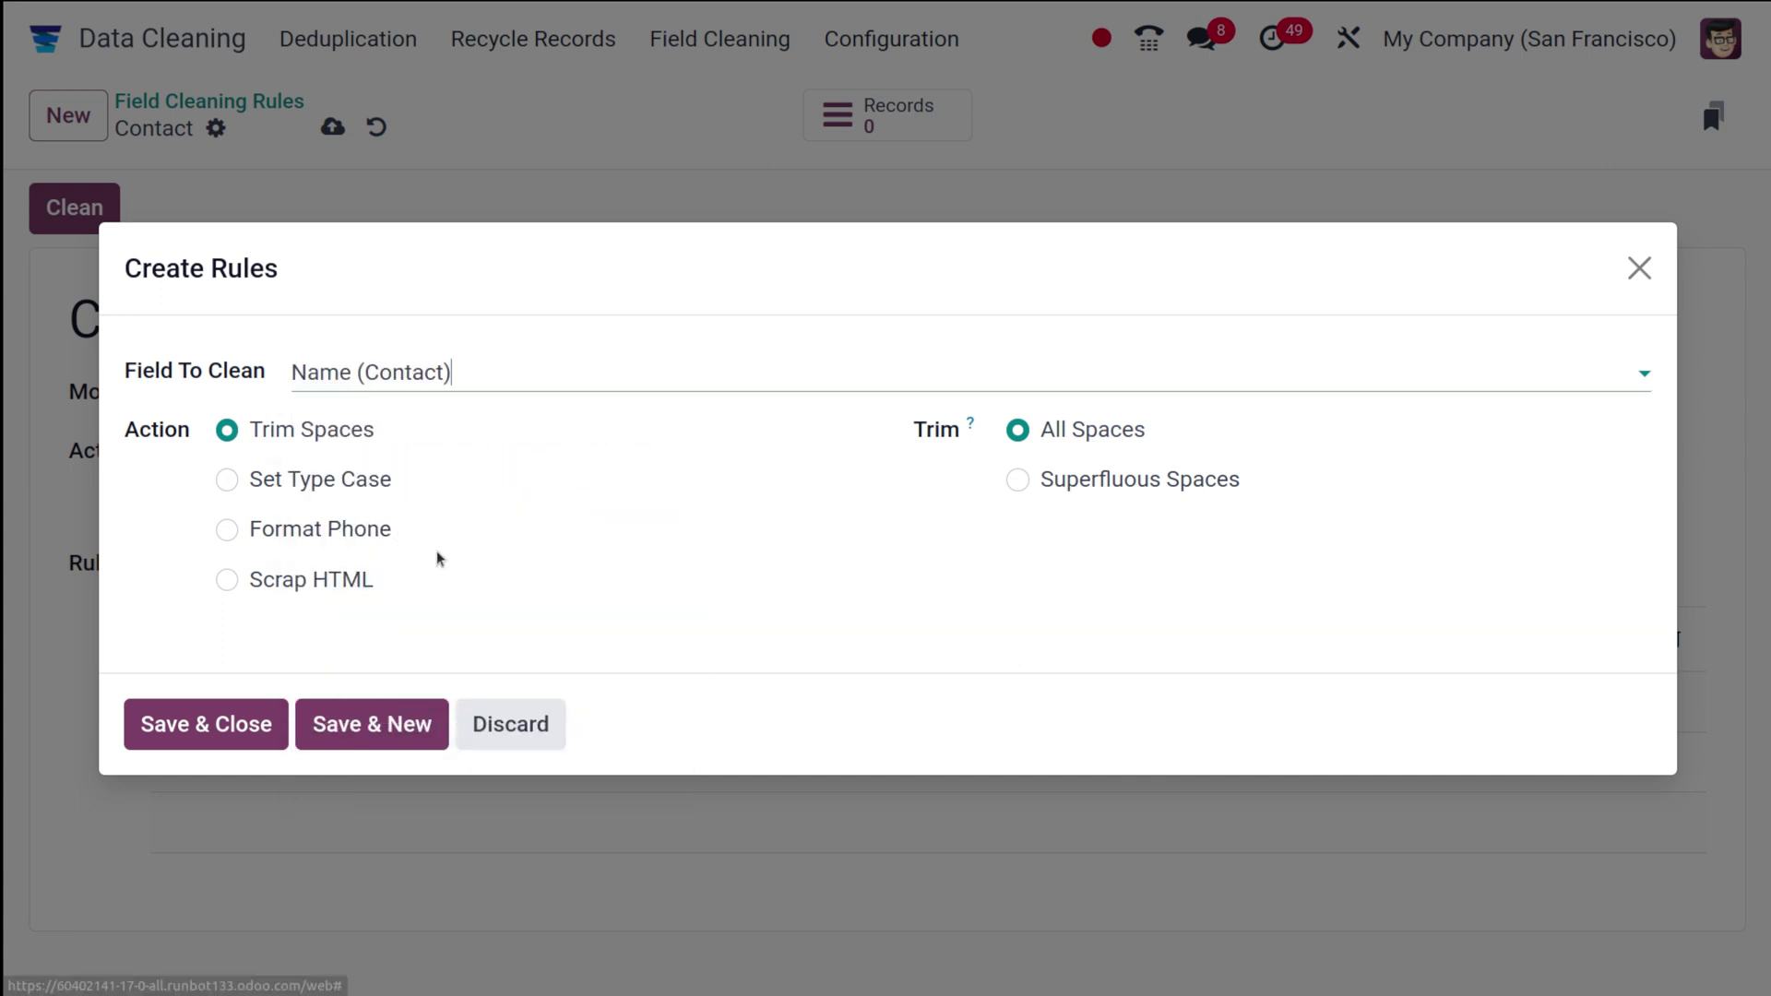
pyautogui.click(241, 483)
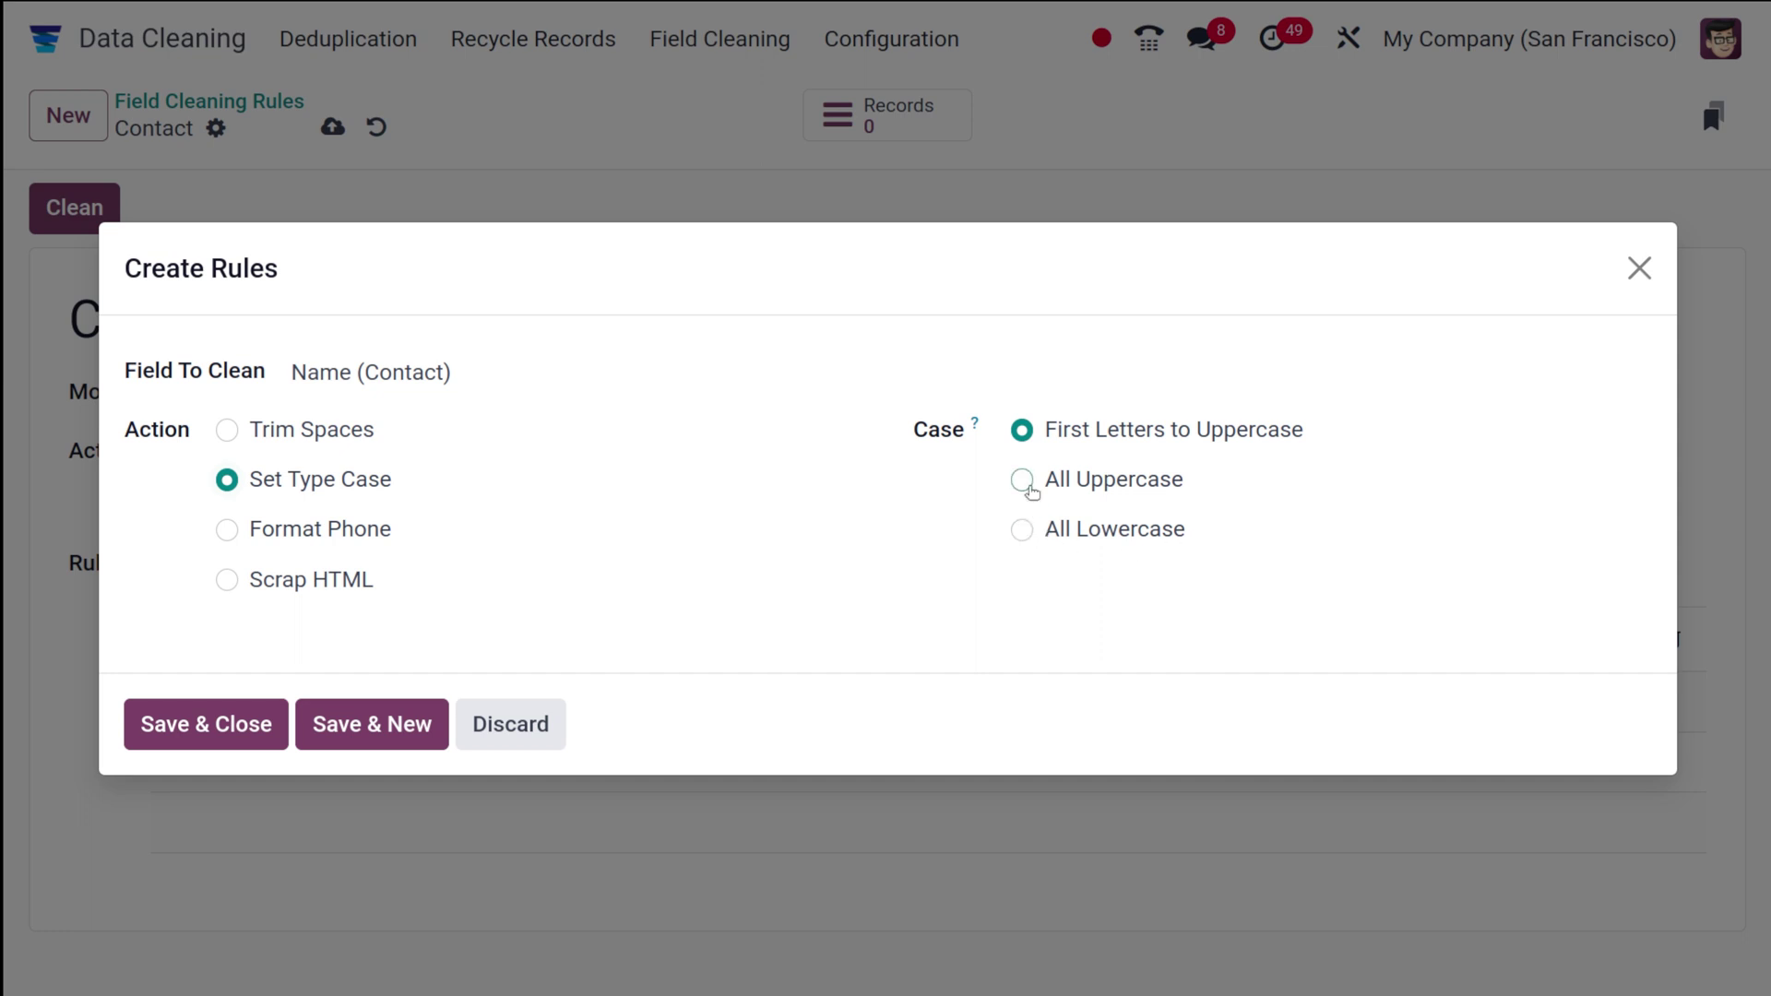
pyautogui.click(1024, 481)
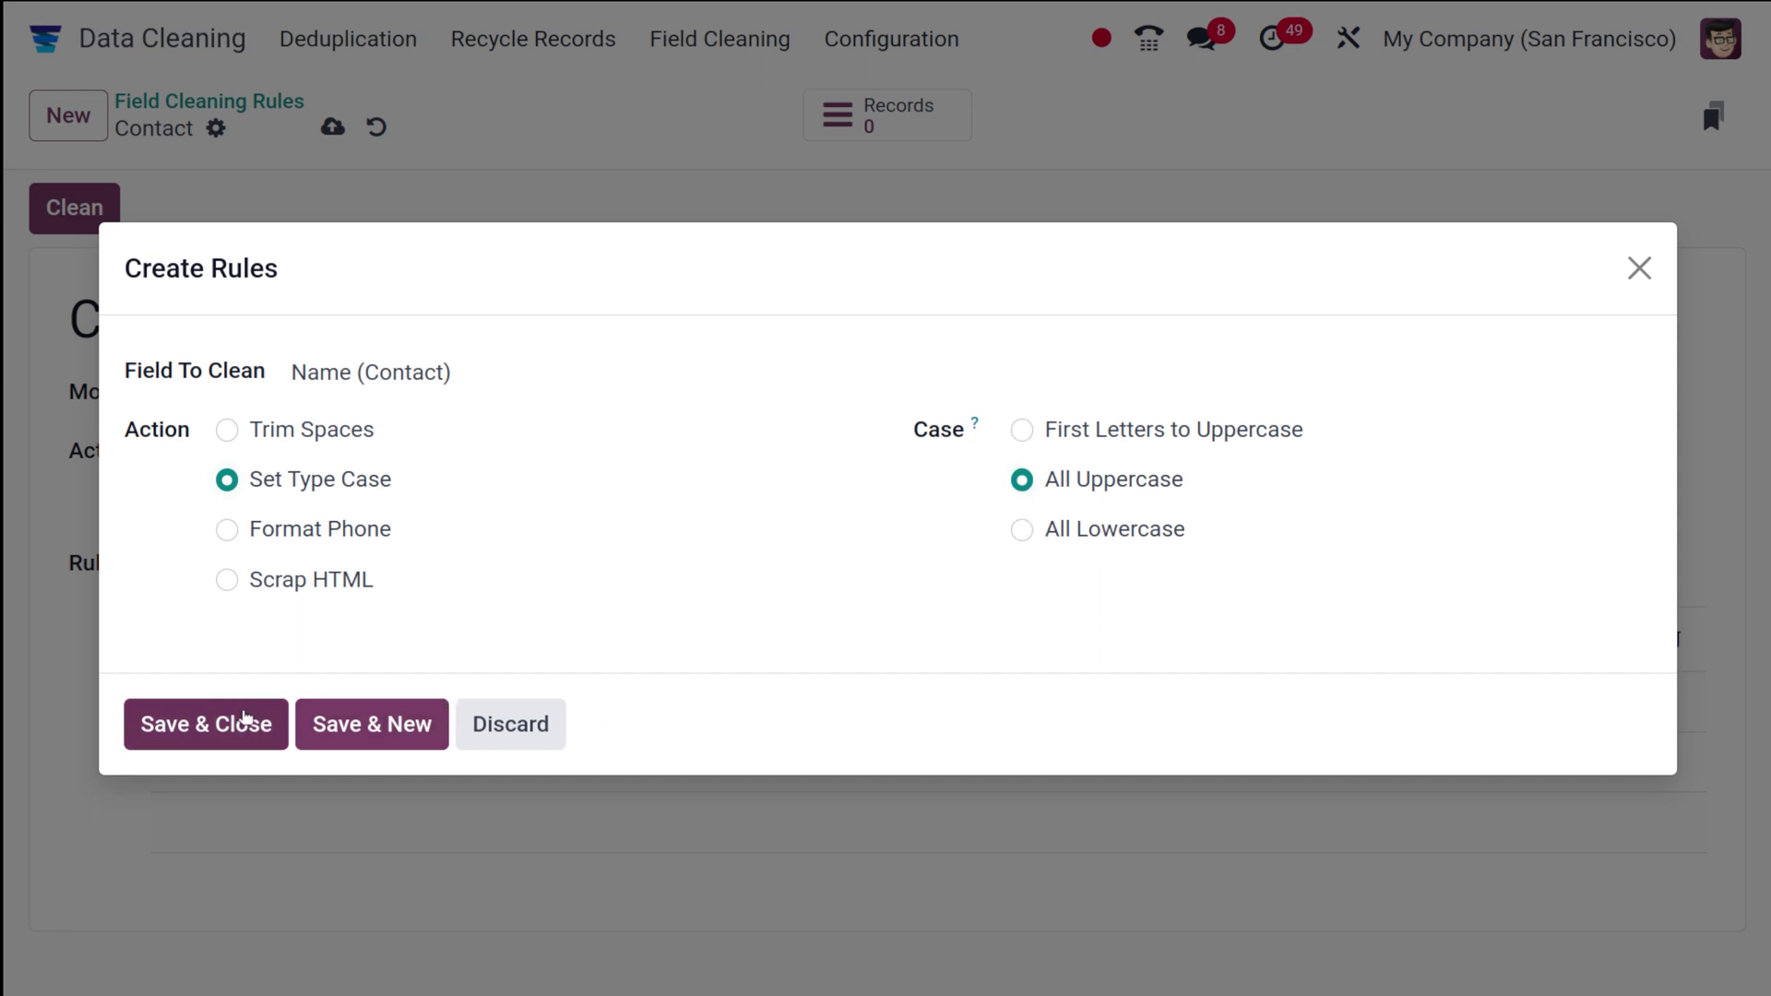
pyautogui.click(234, 721)
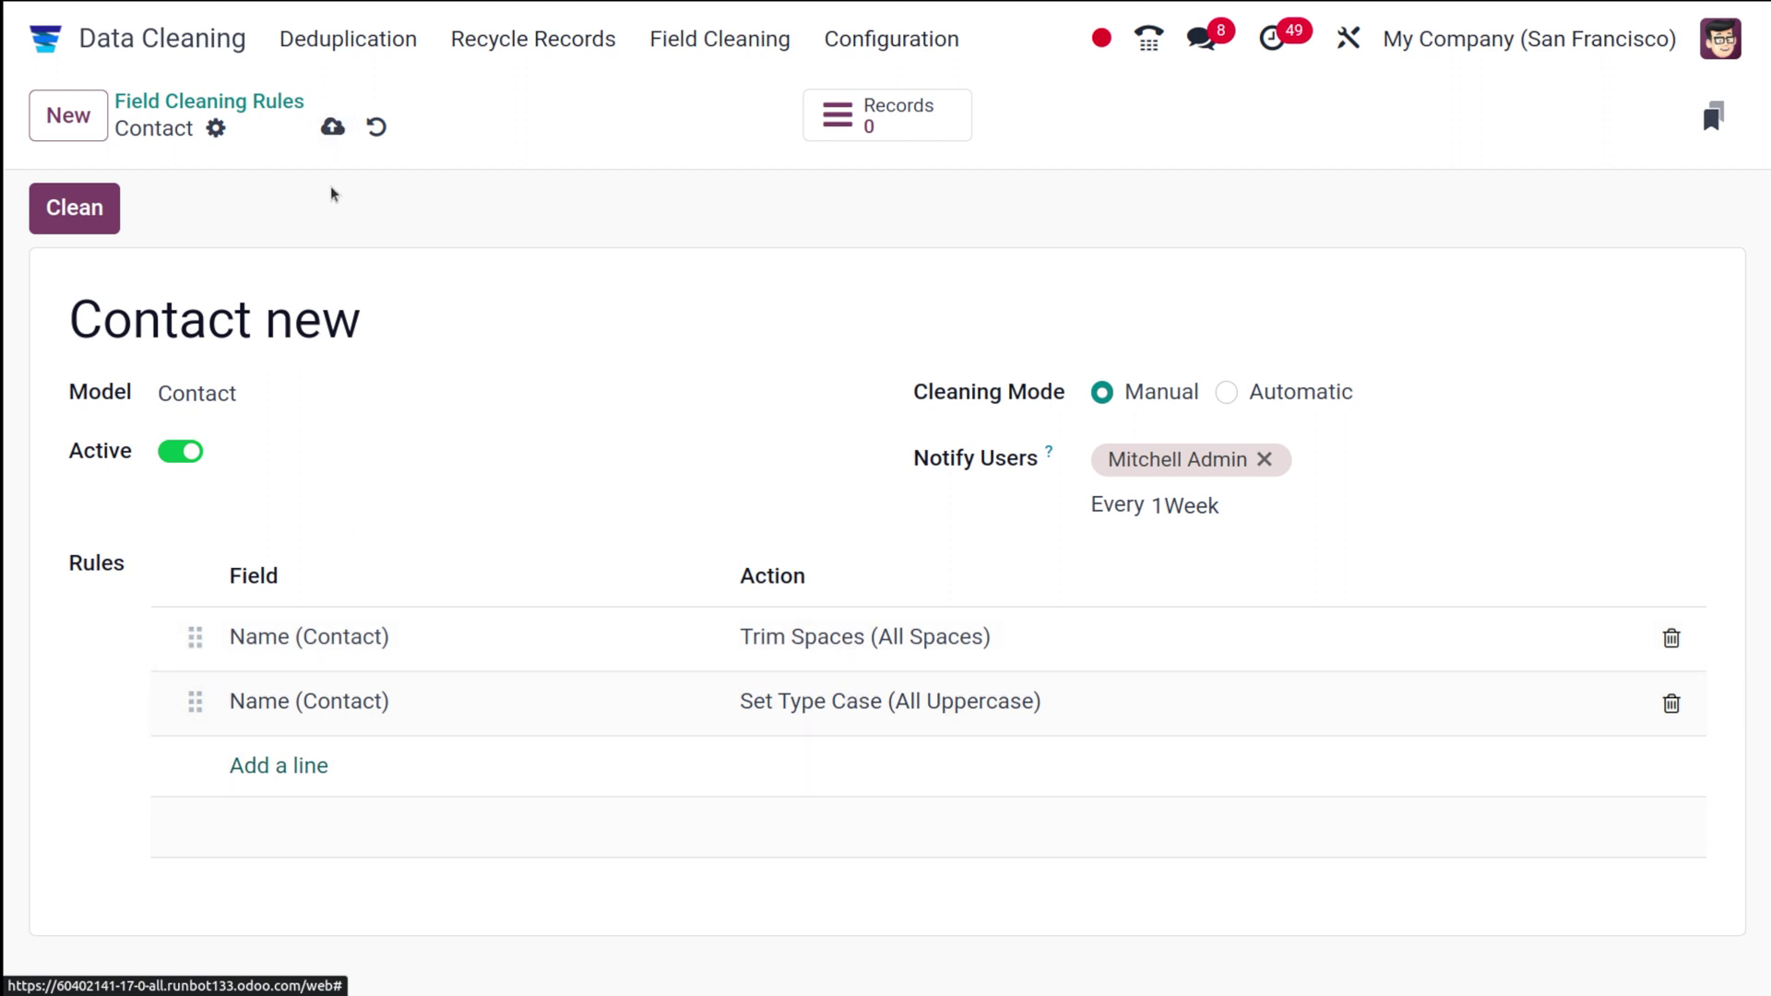
pyautogui.click(320, 143)
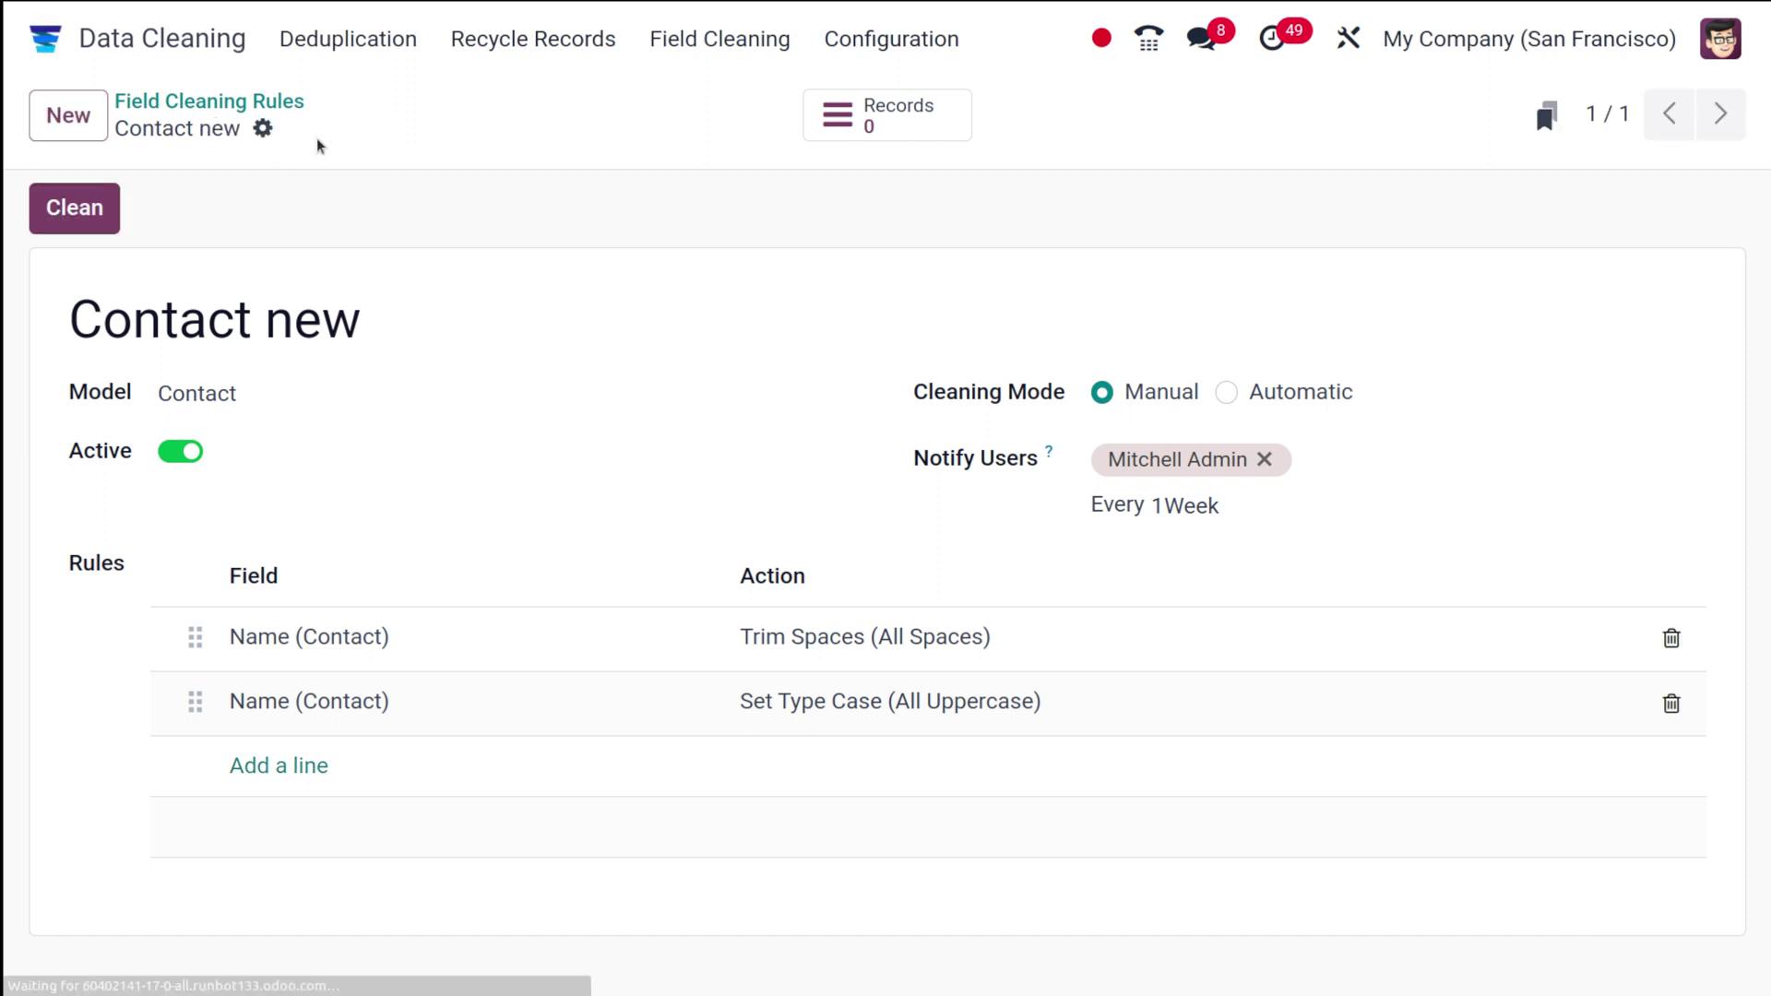
# In Contacts, create and save a company contact with a lowercase, spaced-out test name.
pyautogui.click(44, 38)
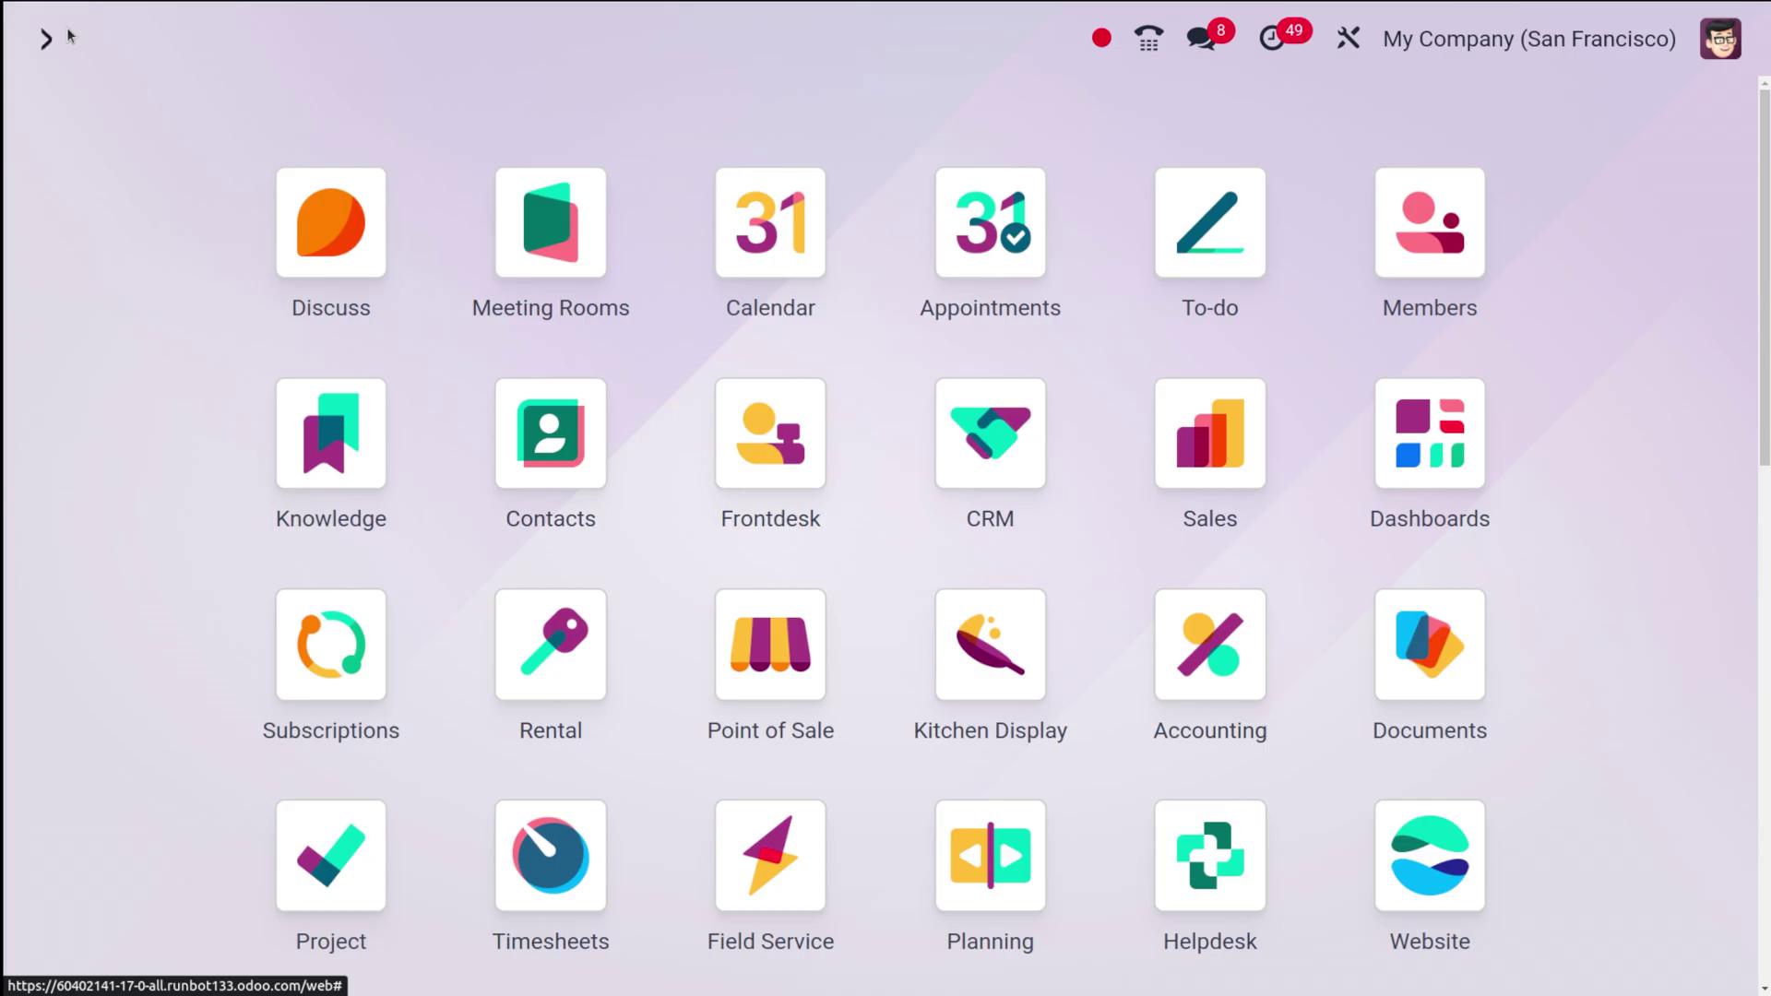
pyautogui.write('conta')
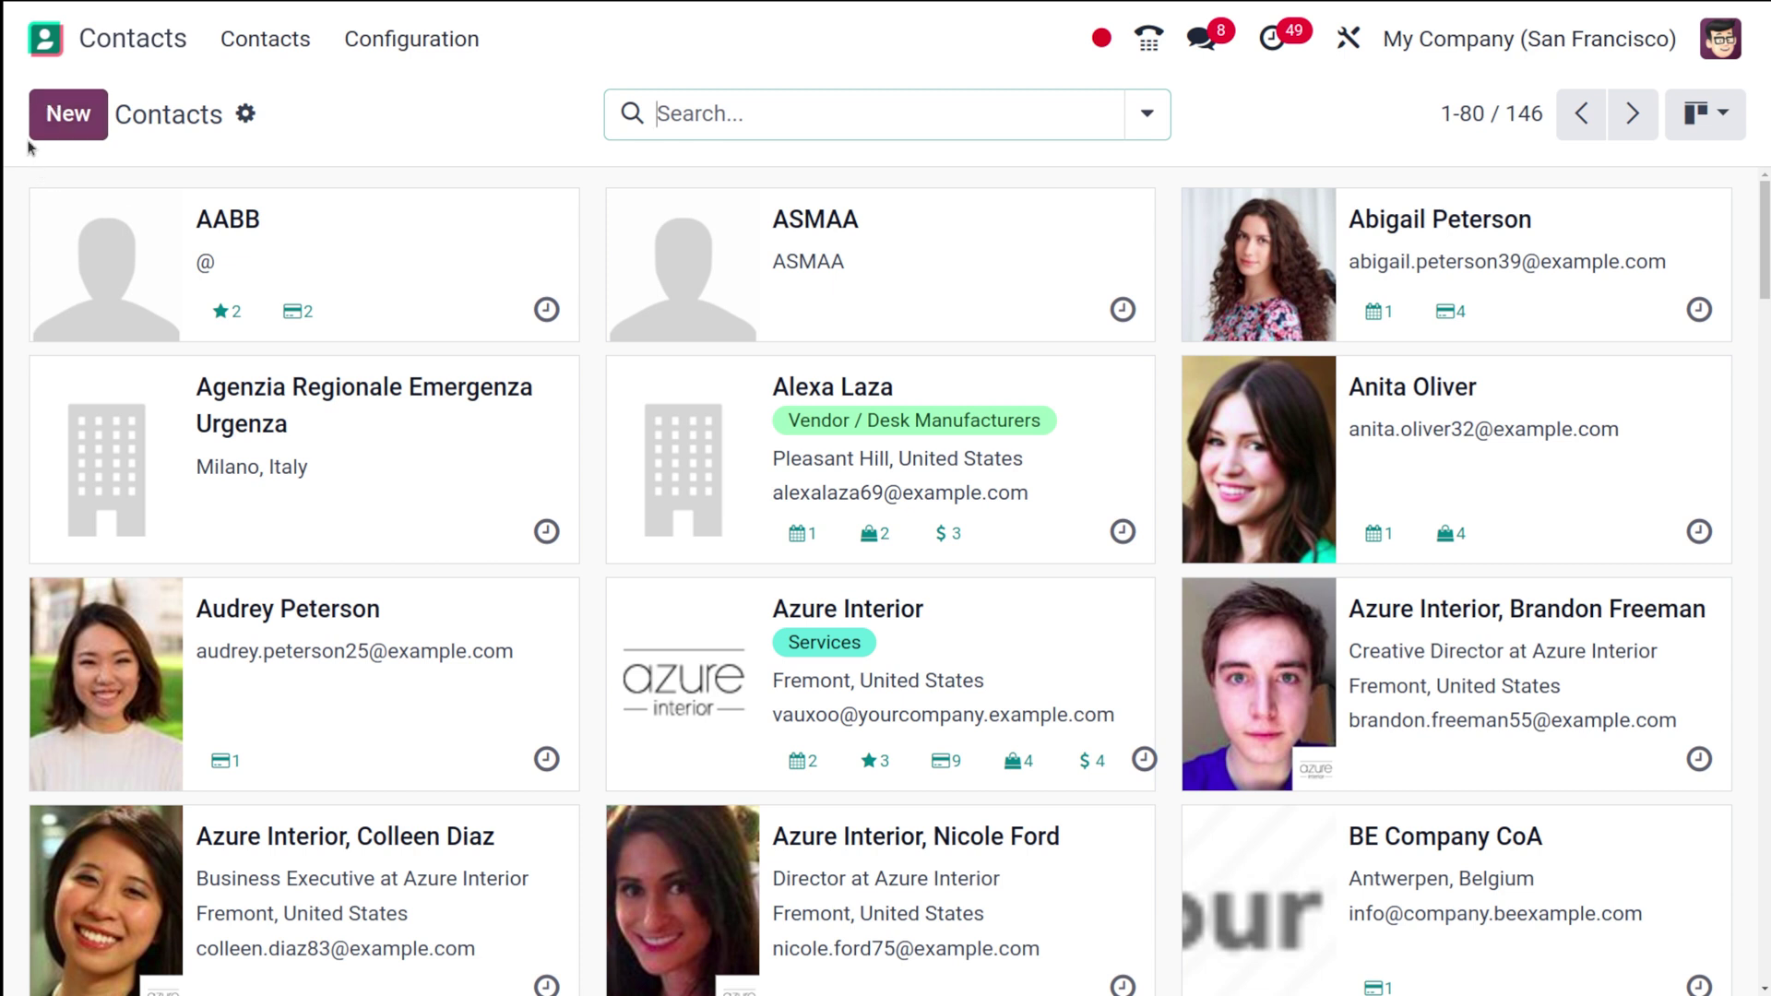
pyautogui.click(56, 122)
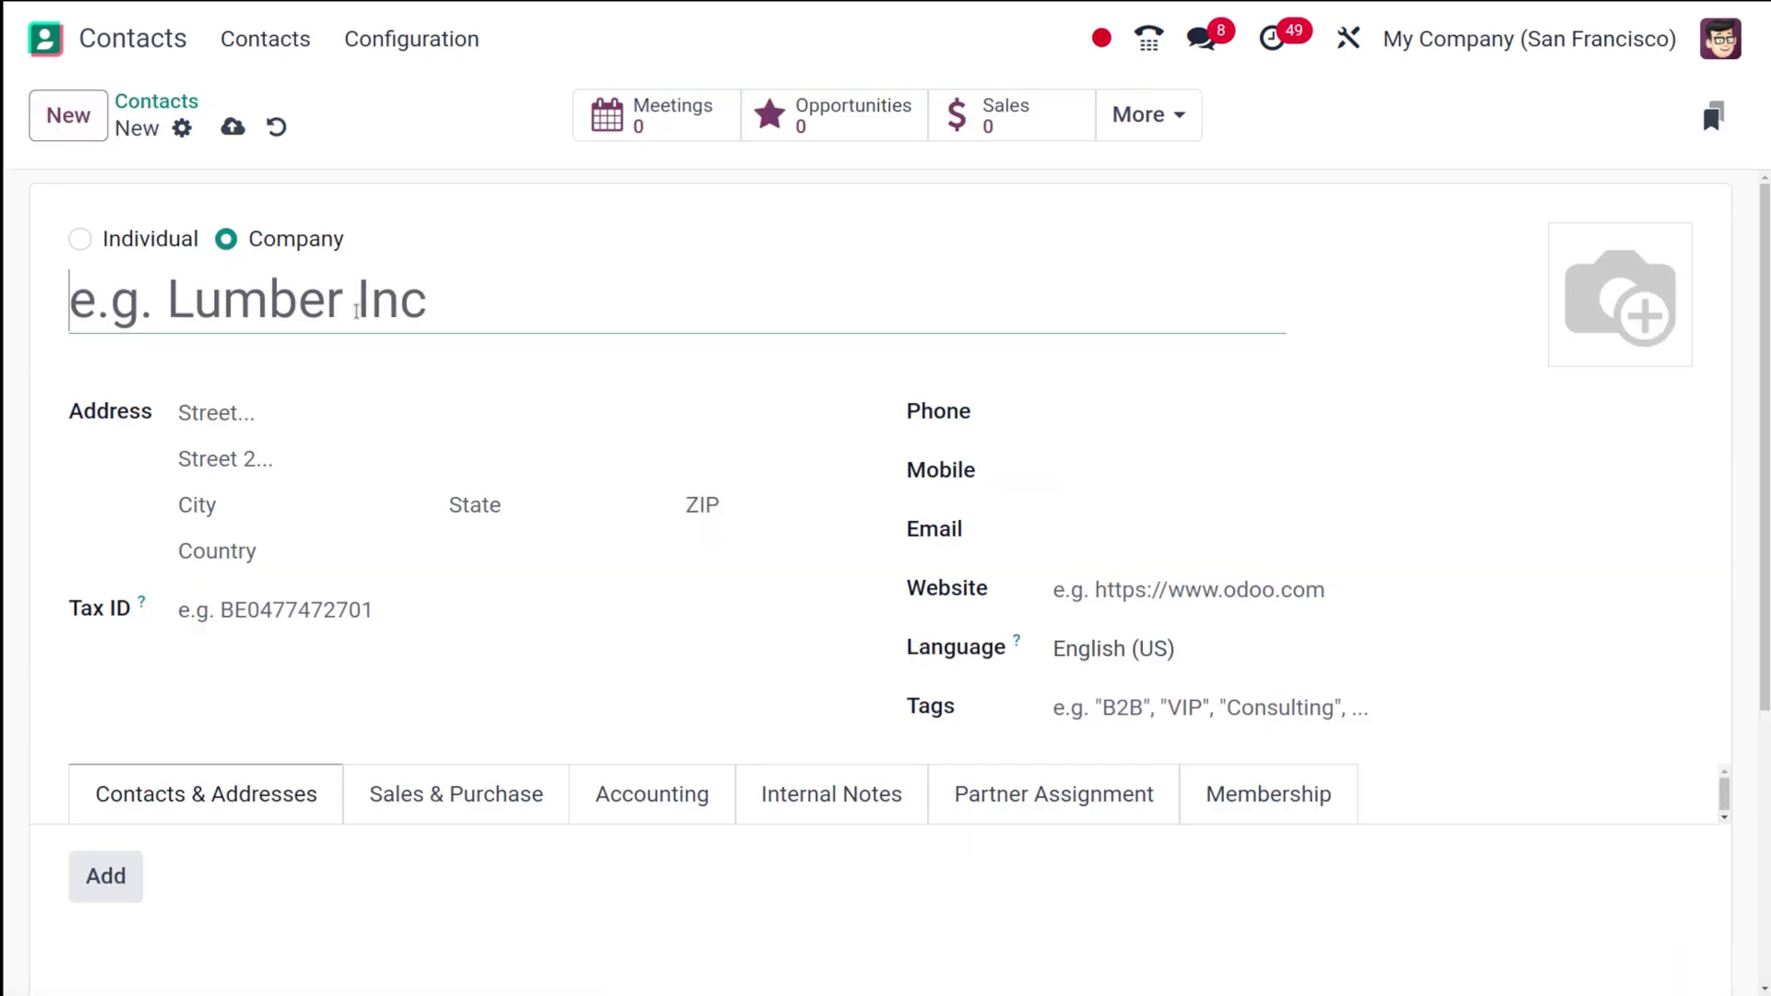
pyautogui.write('A')
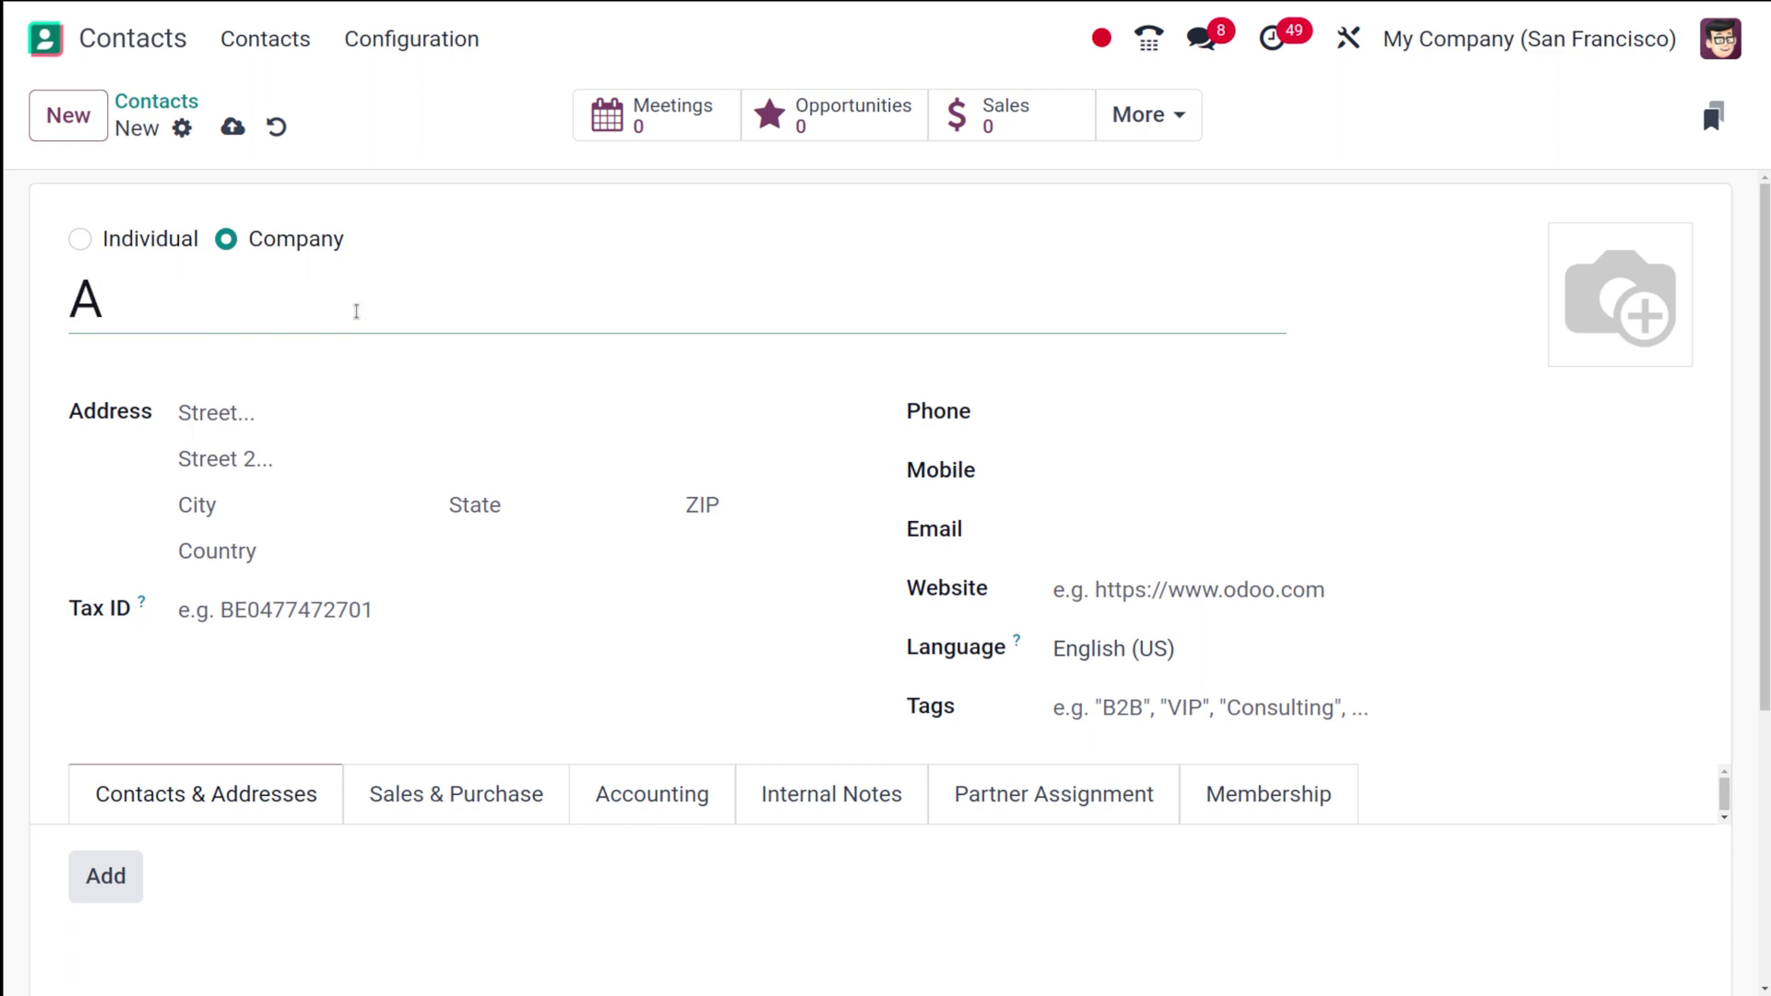
pyautogui.press('BackSpace')
pyautogui.press('BackSpace')
pyautogui.press('BackSpace')
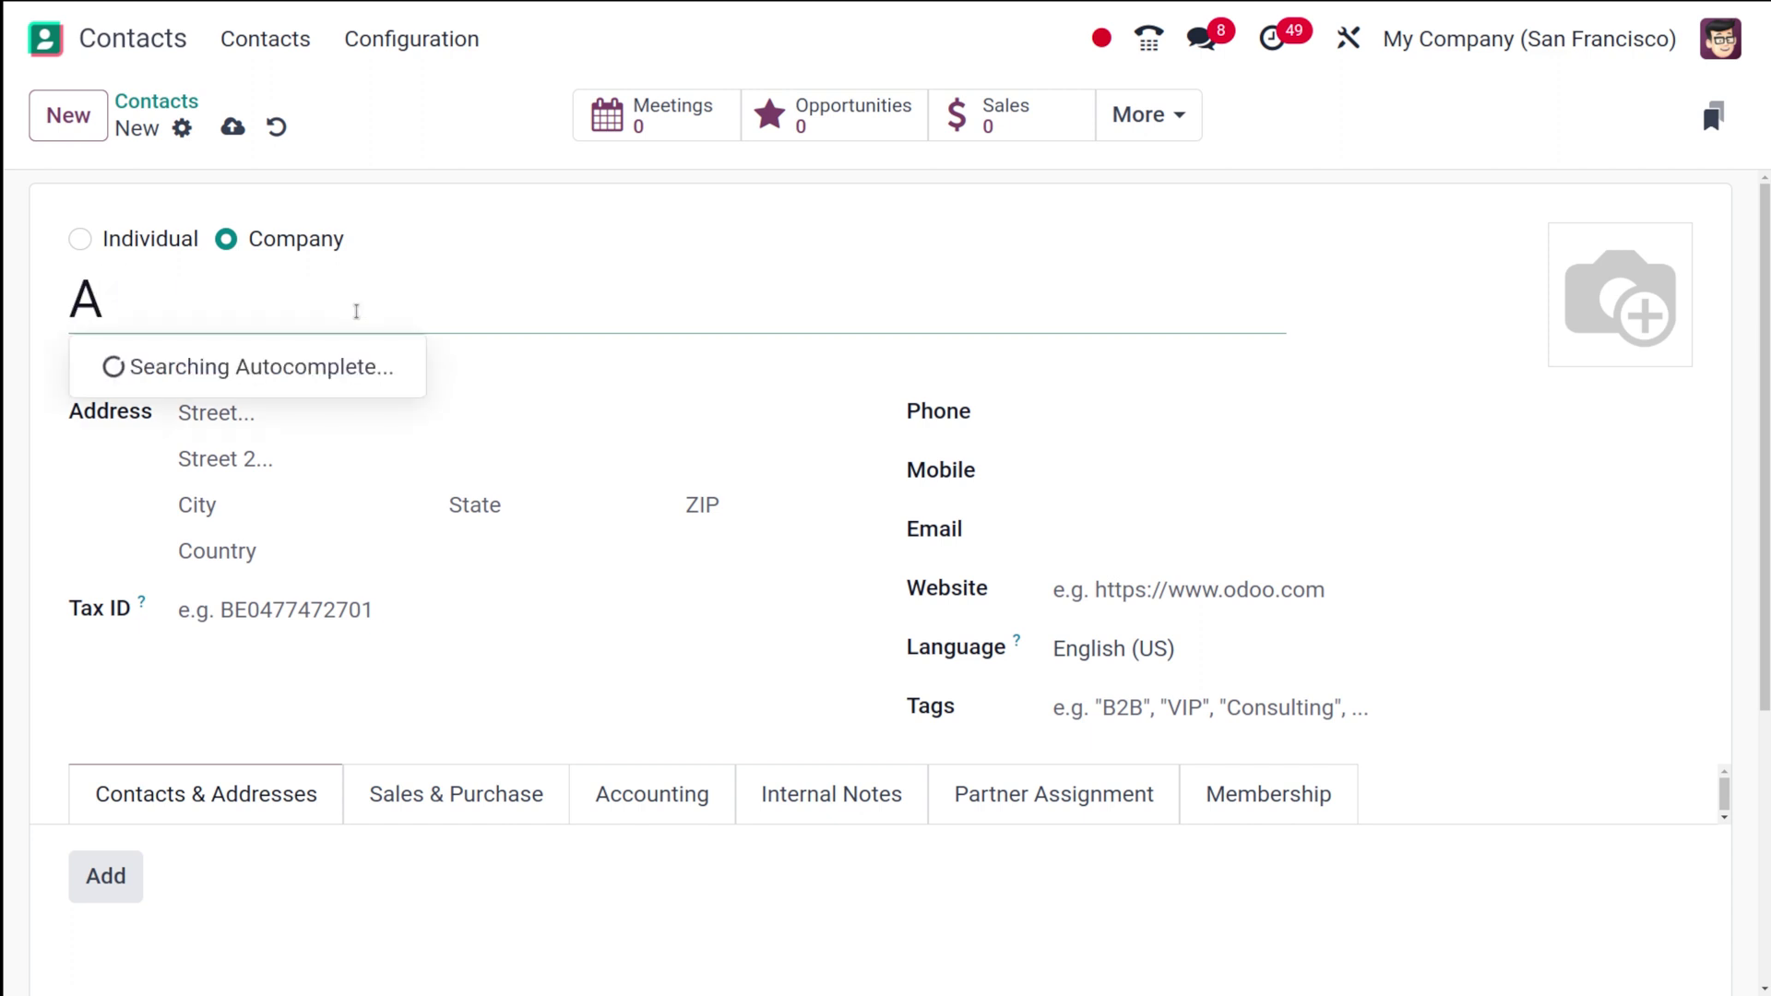
pyautogui.write('a lee na')
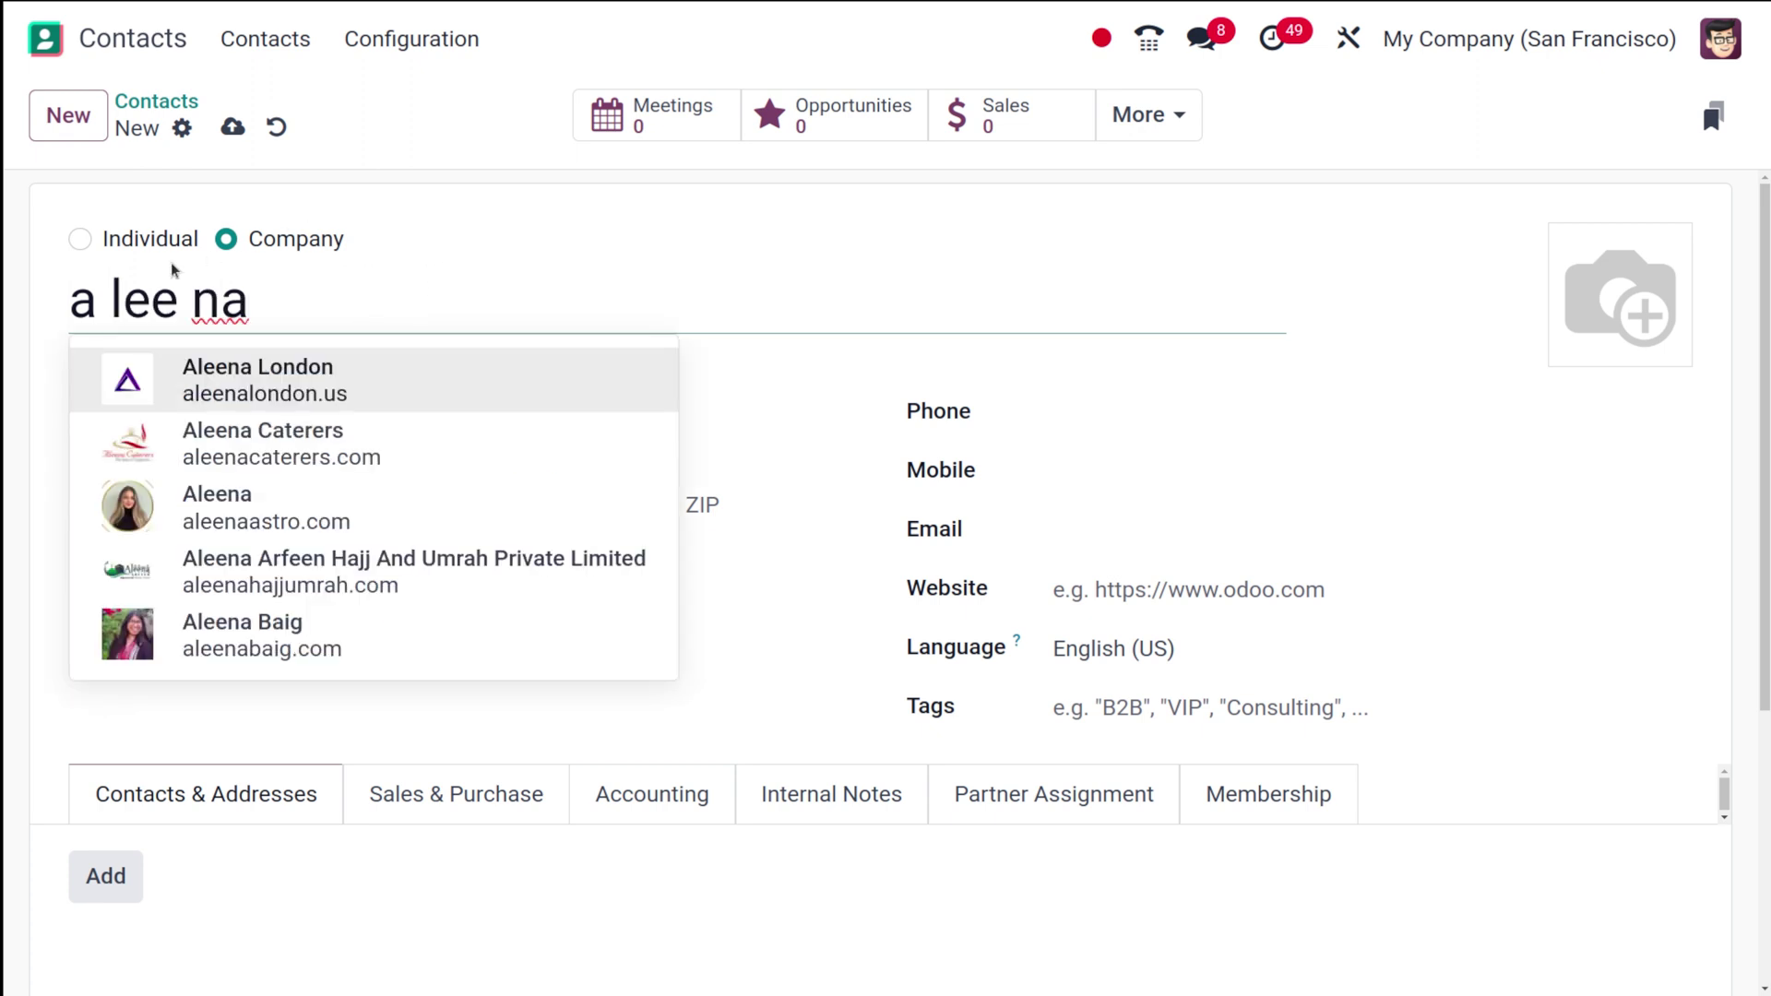
pyautogui.click(232, 126)
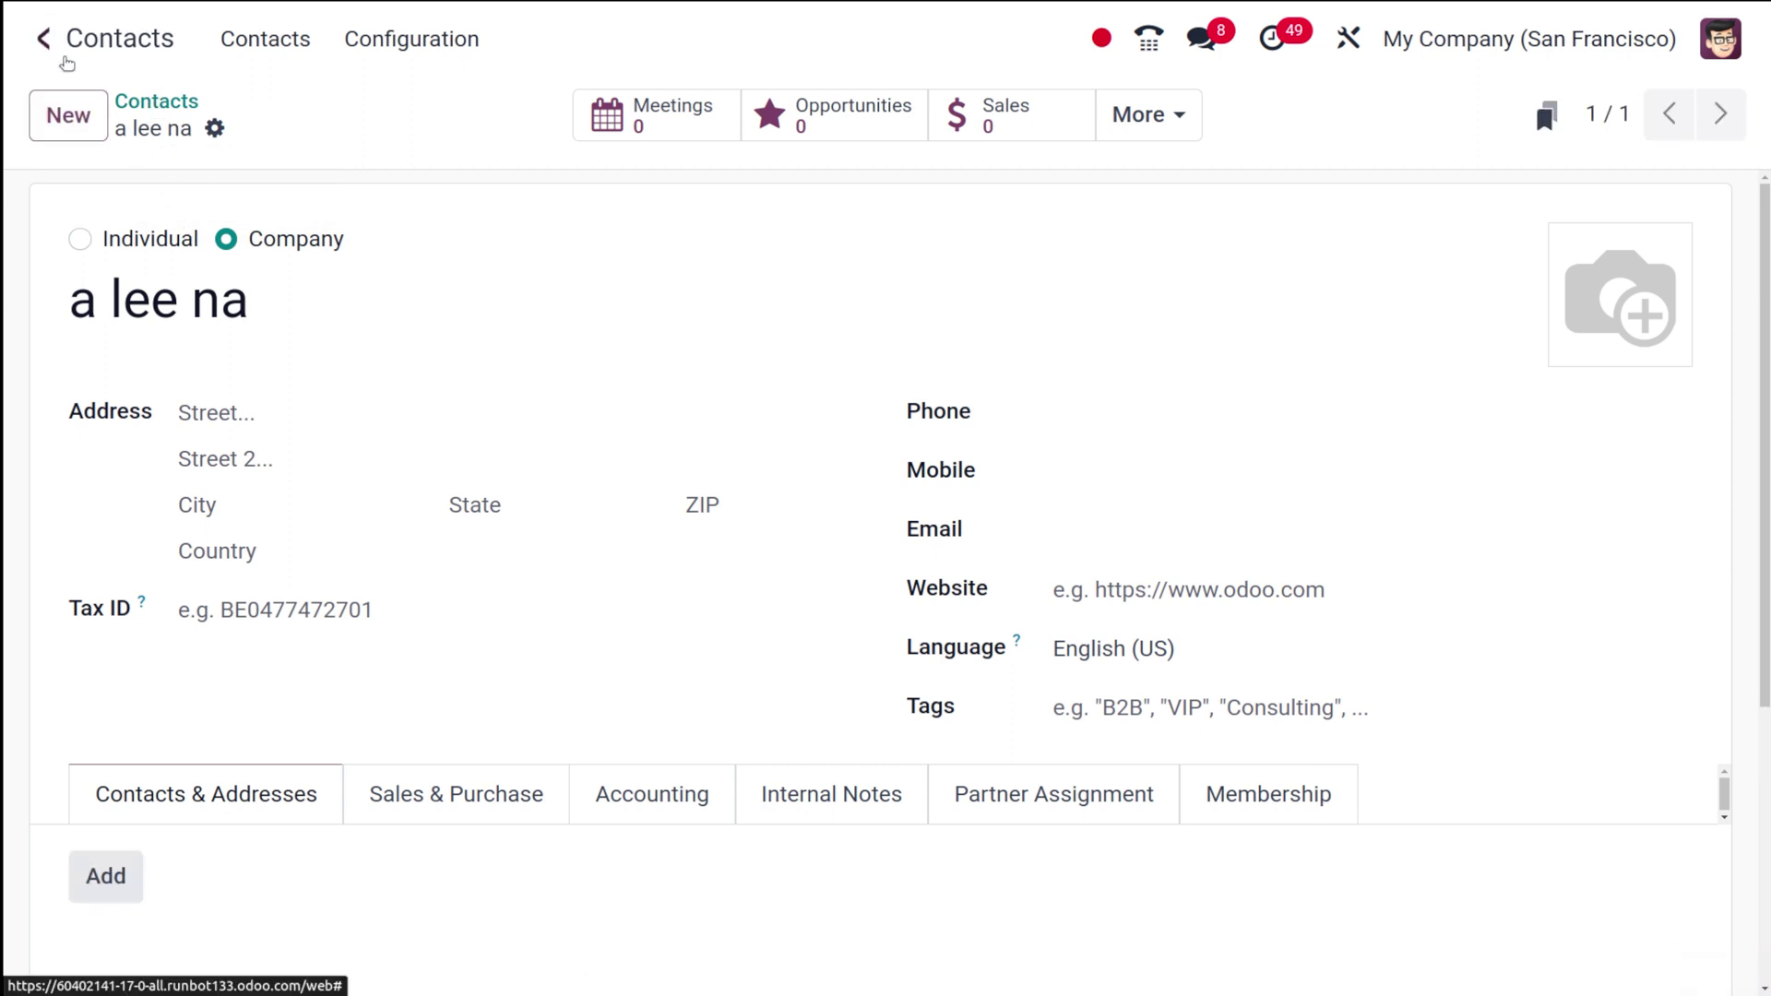
pyautogui.click(111, 41)
# Open the Contact new rule in Data Cleaning and run Clean on contacts.
pyautogui.write('dat')
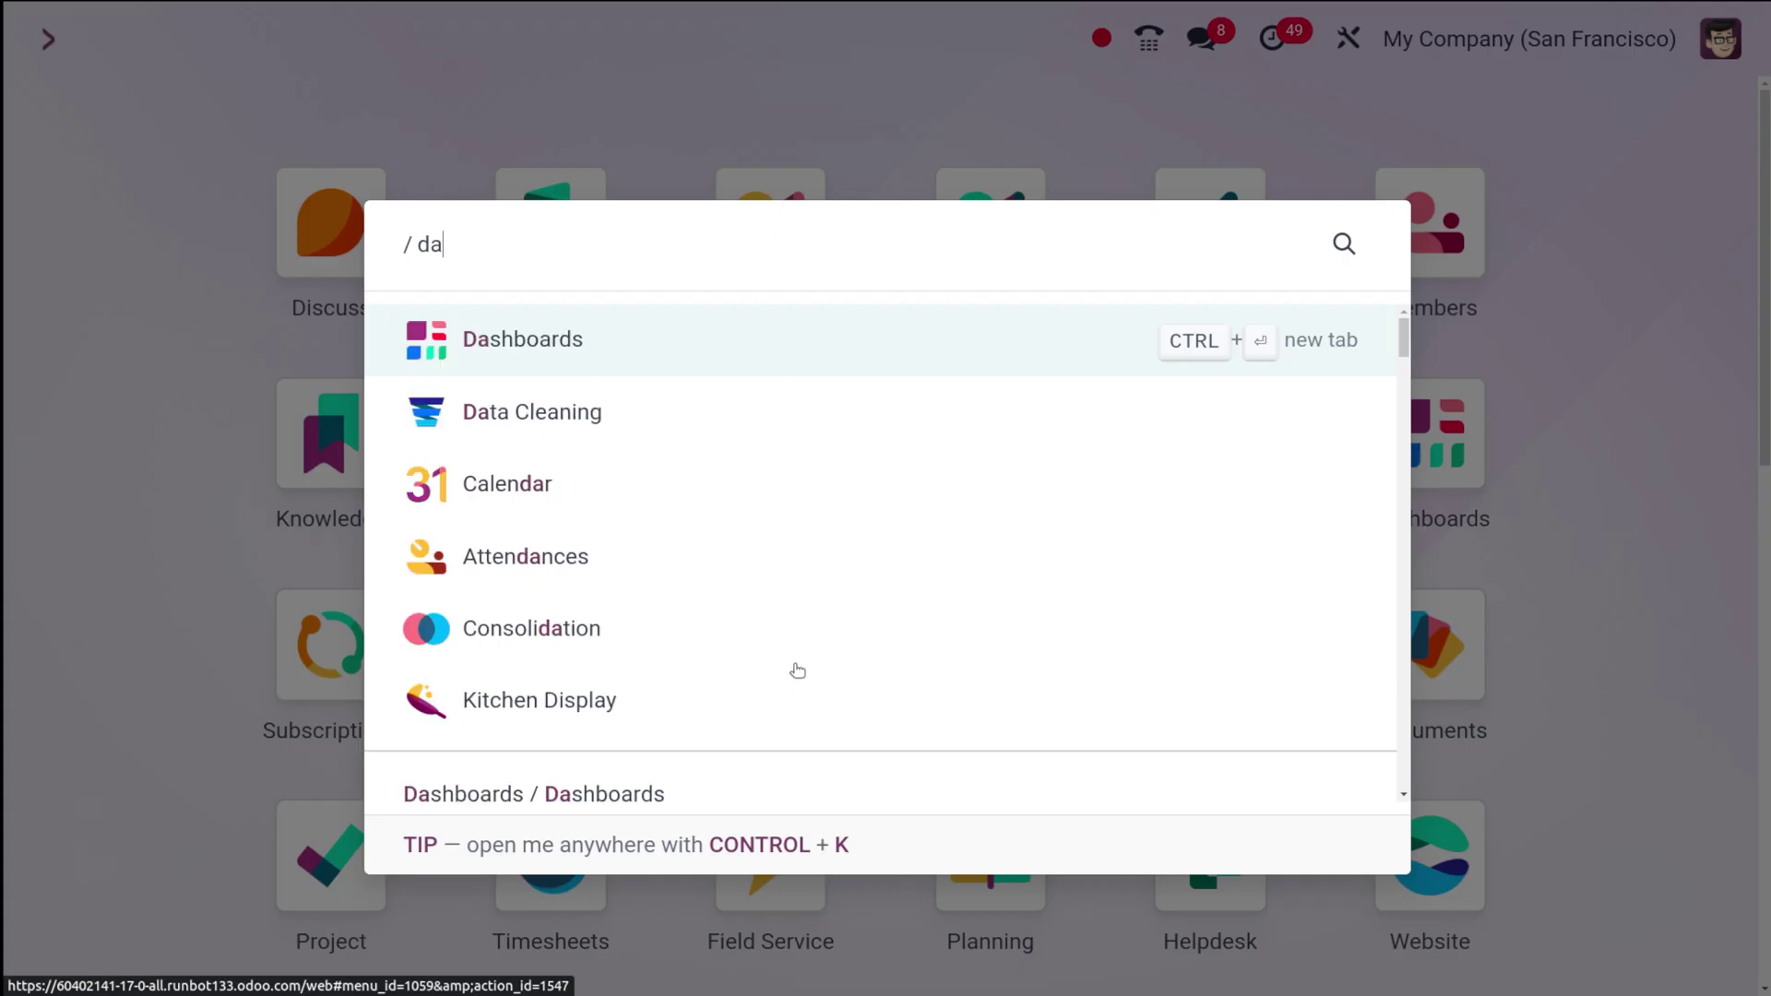
pyautogui.click(700, 328)
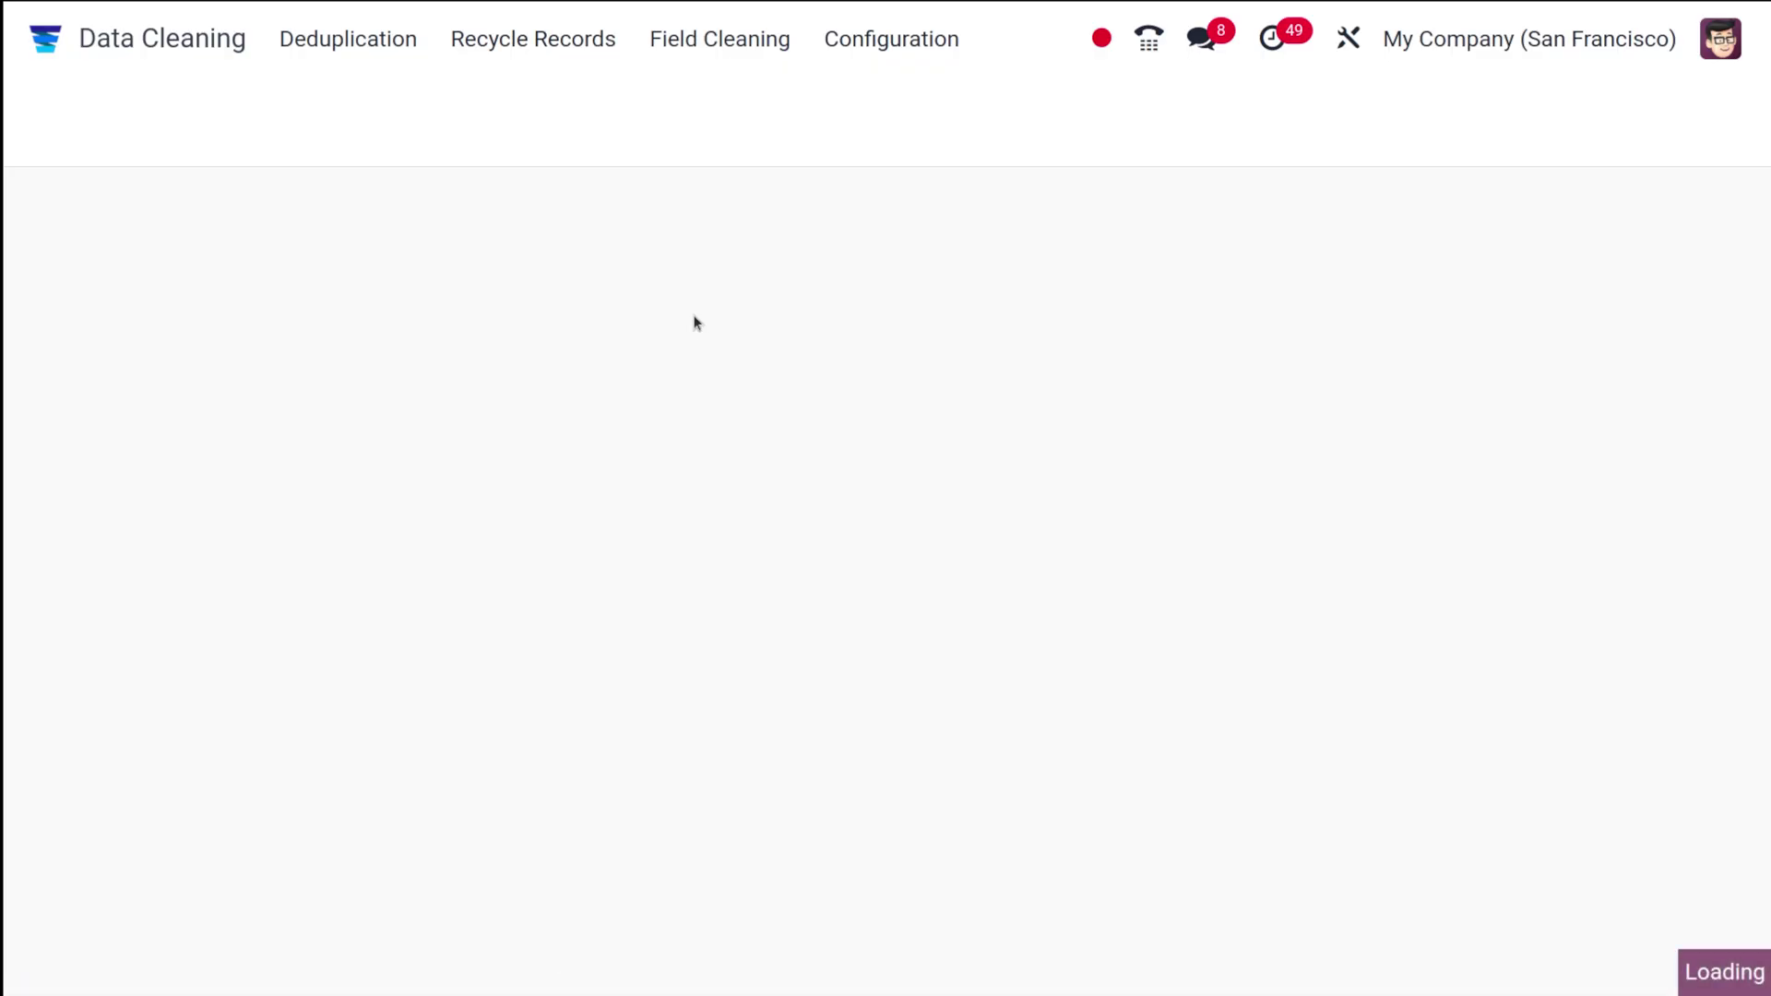
pyautogui.click(891, 38)
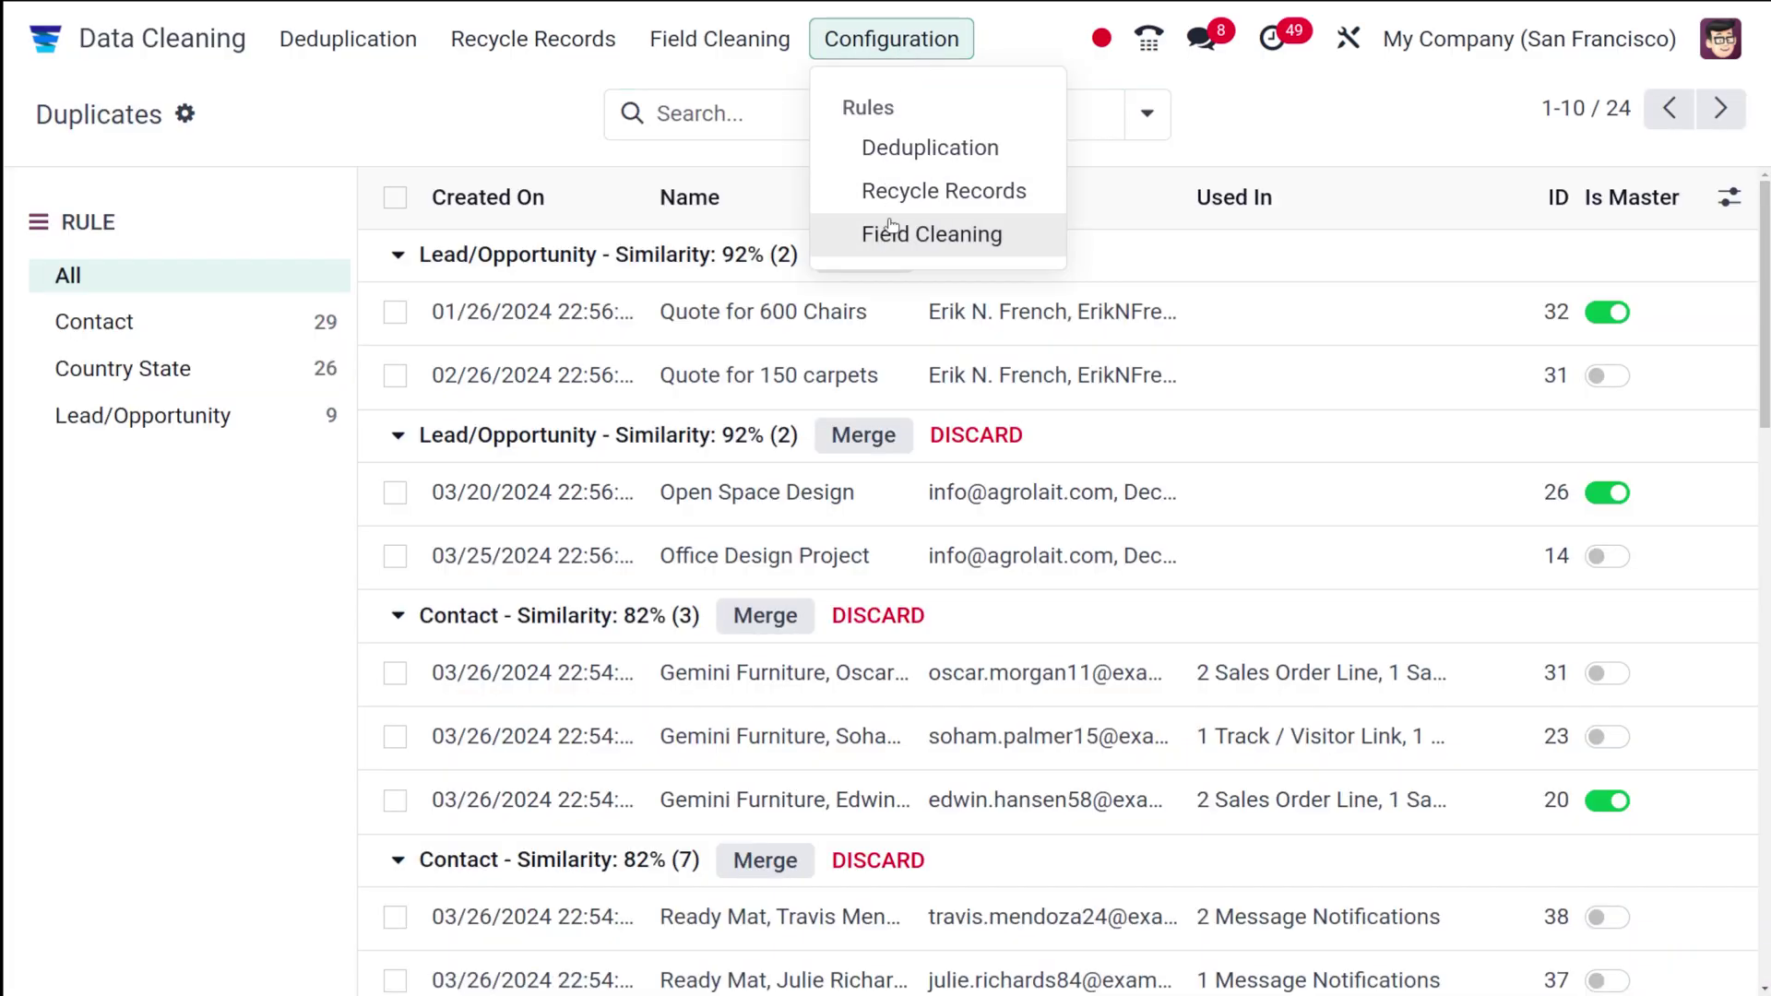
pyautogui.click(885, 227)
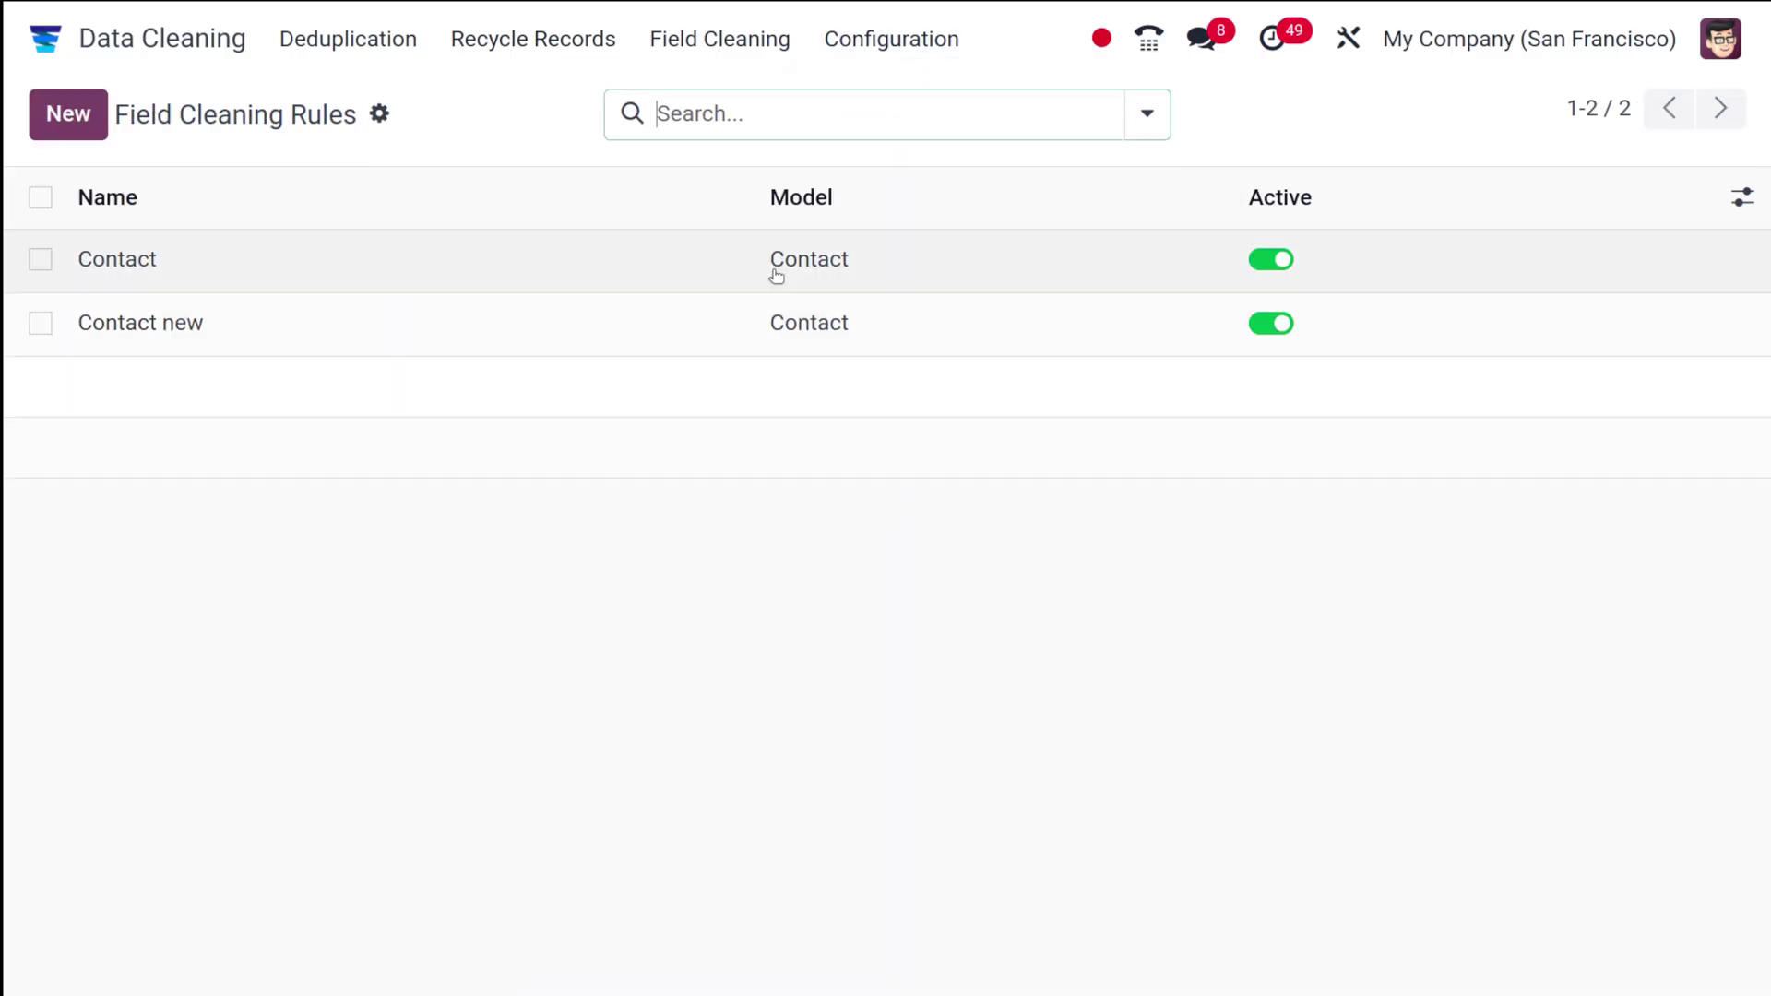
pyautogui.click(190, 323)
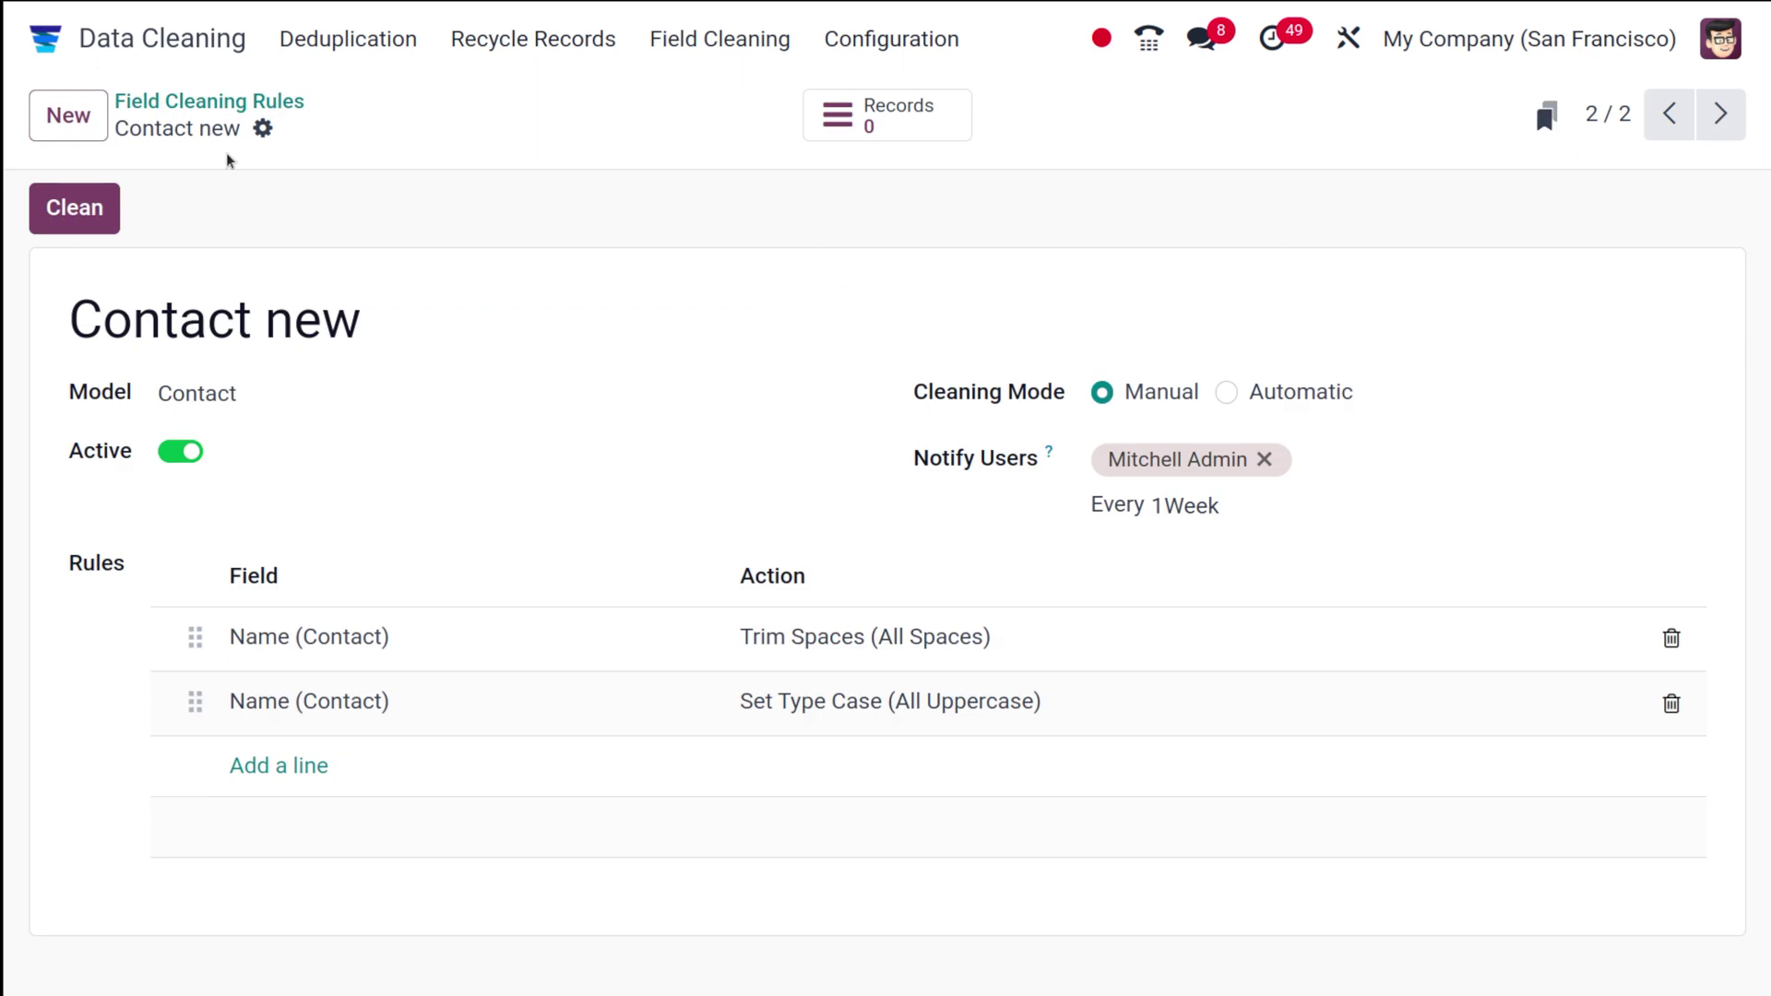
pyautogui.click(49, 212)
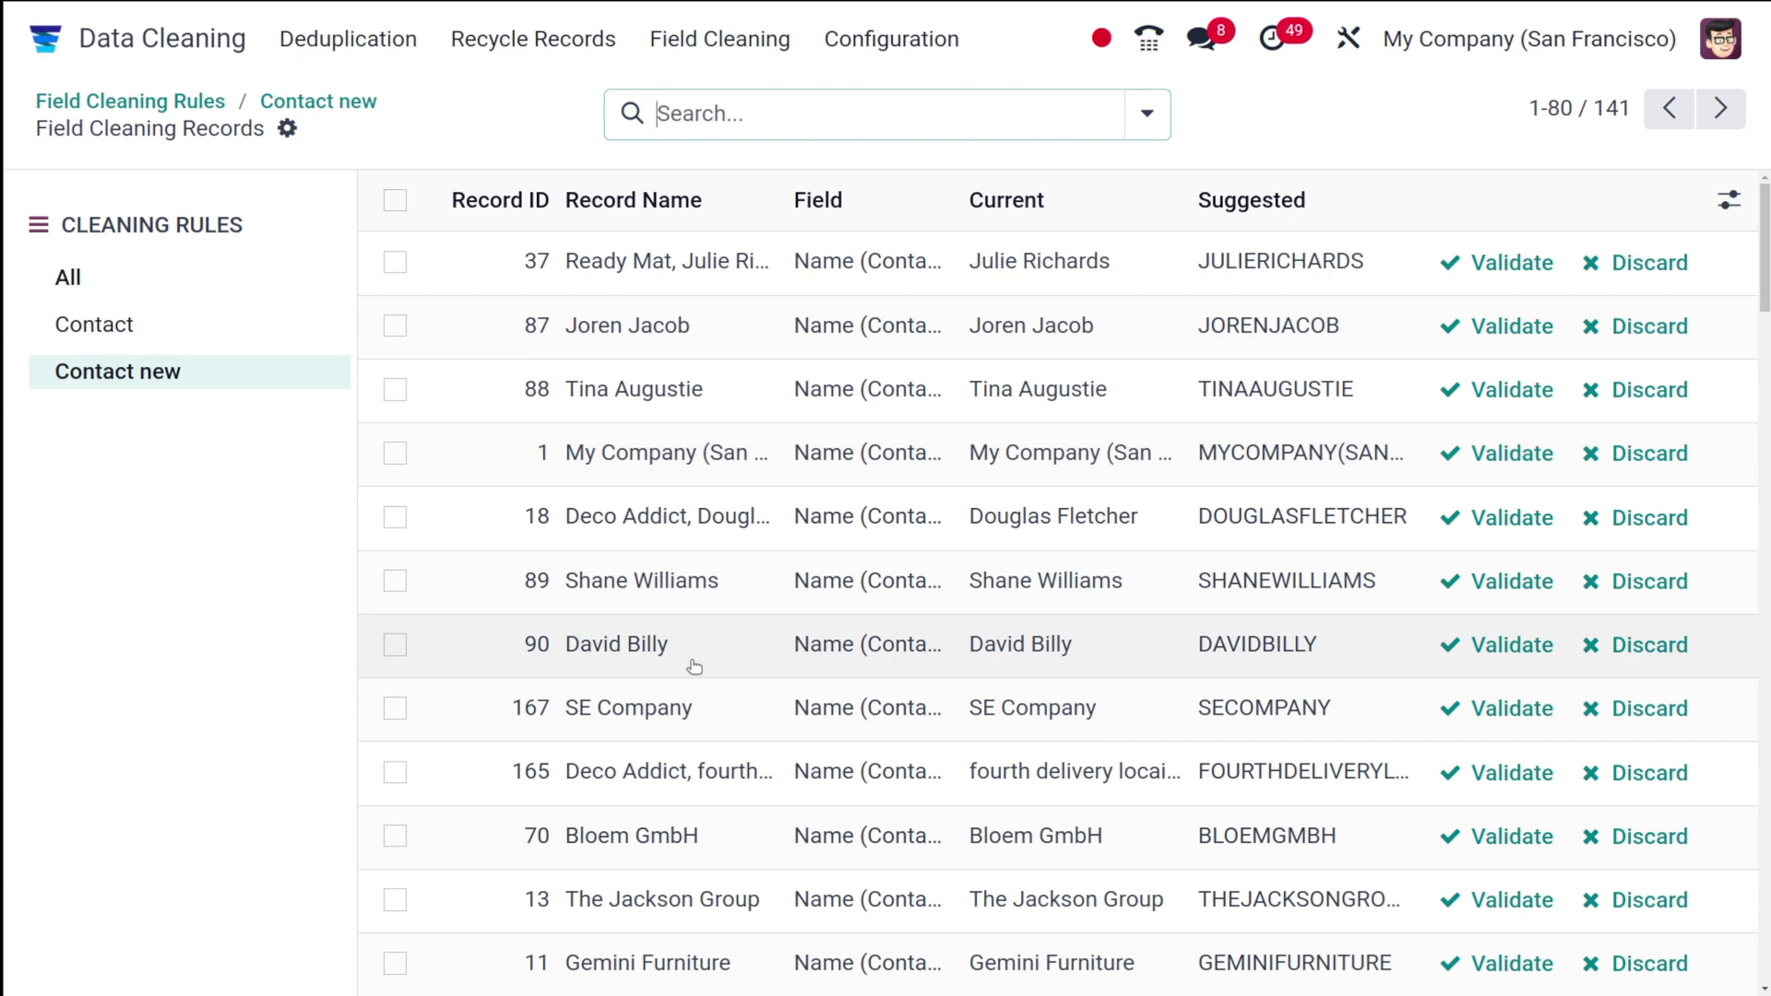
# Search the field cleaning records for the test contact's spaced-out name.
pyautogui.scroll(-5, 694, 645)
pyautogui.scroll(-15, 693, 624)
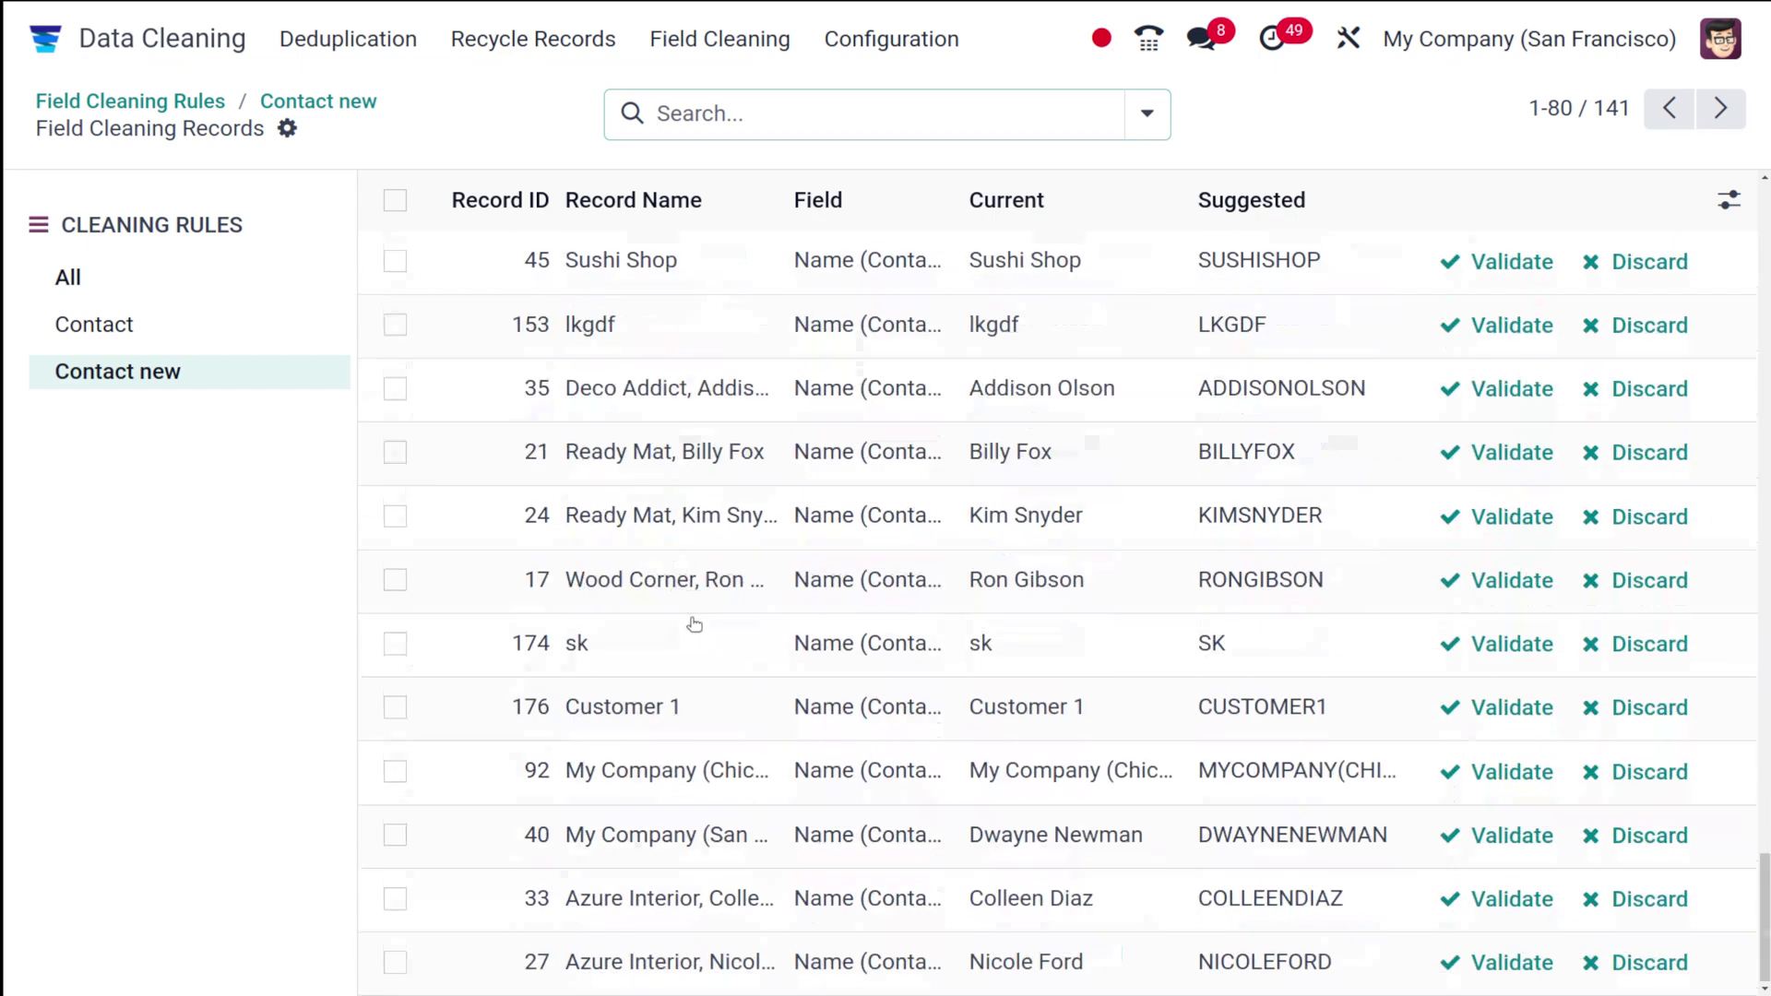
pyautogui.scroll(8, 694, 624)
pyautogui.scroll(15, 693, 625)
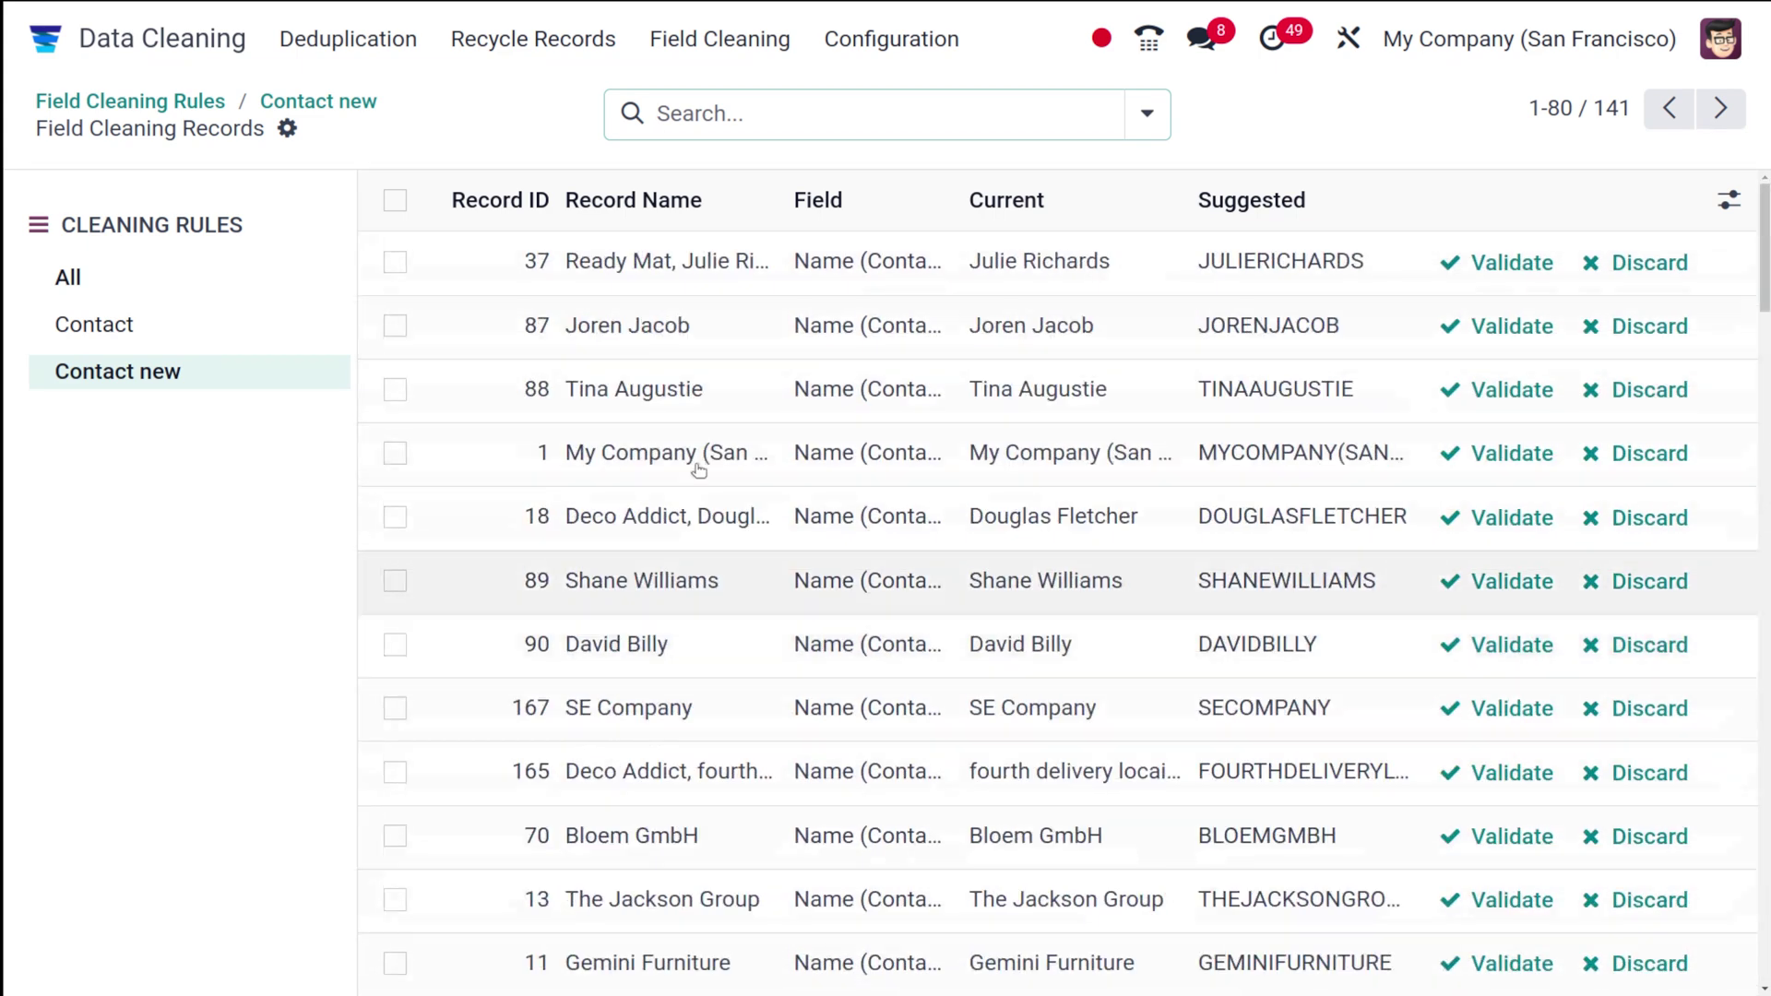
pyautogui.click(923, 125)
pyautogui.write('ale')
pyautogui.scroll(-15, 762, 632)
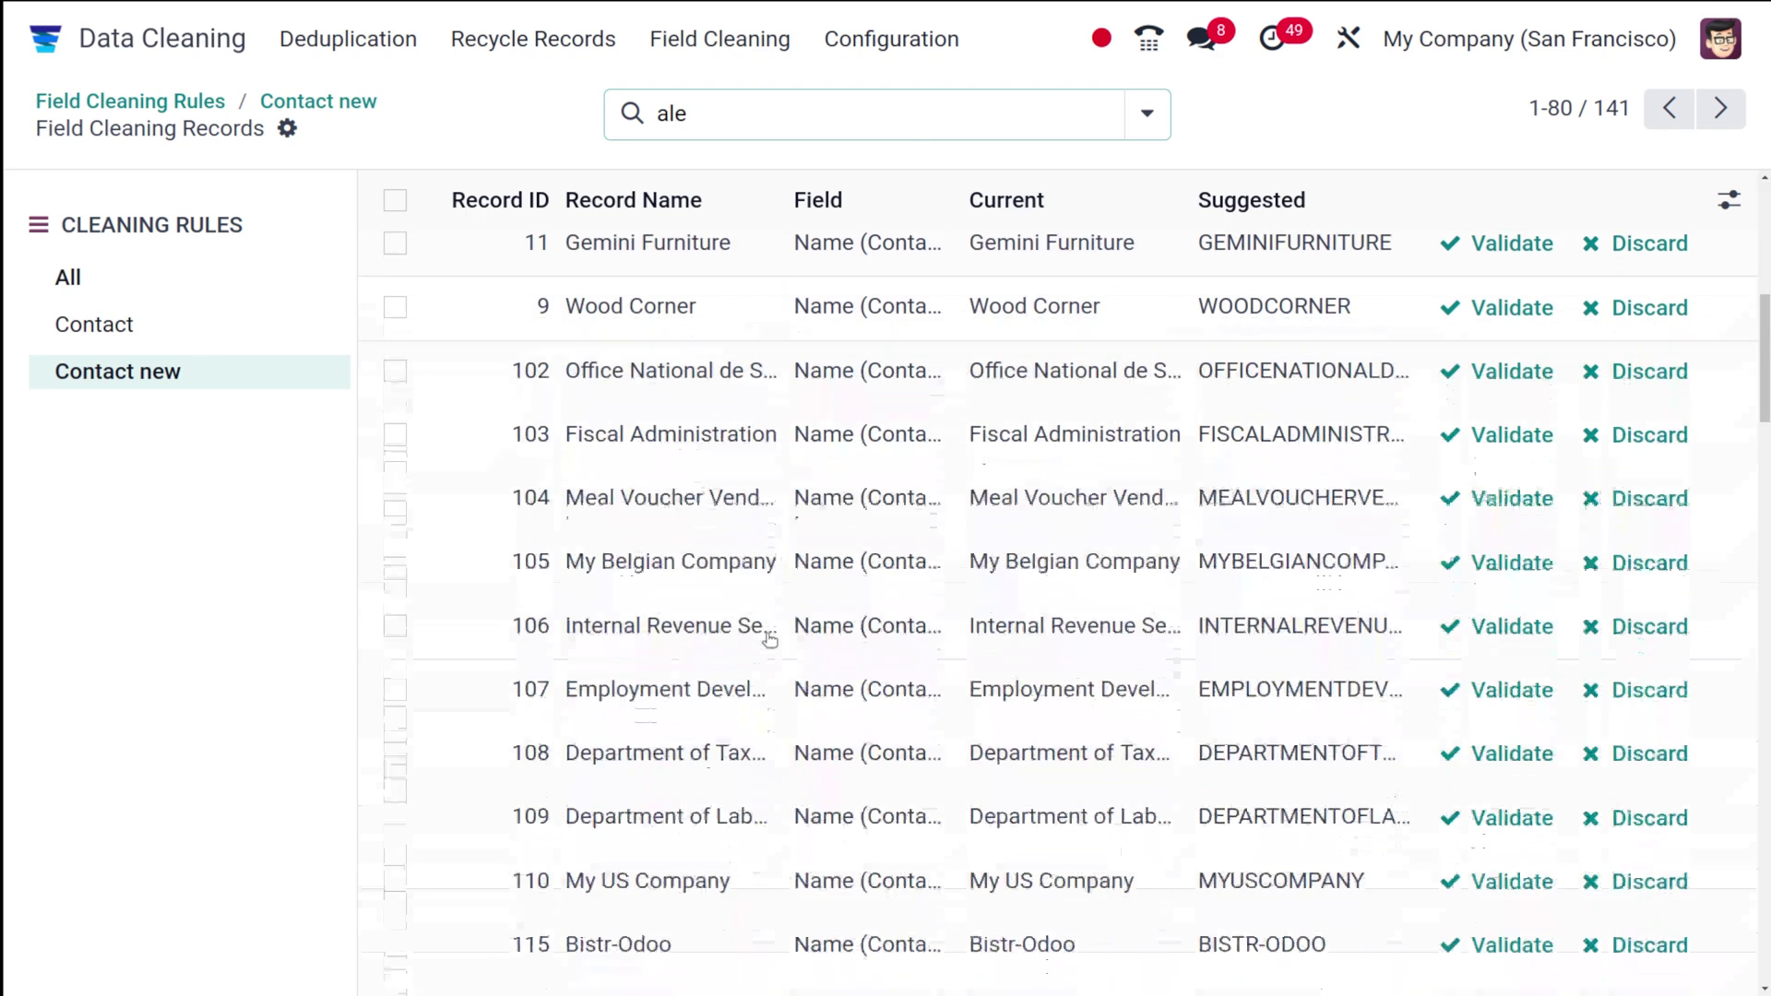
pyautogui.scroll(-15, 770, 638)
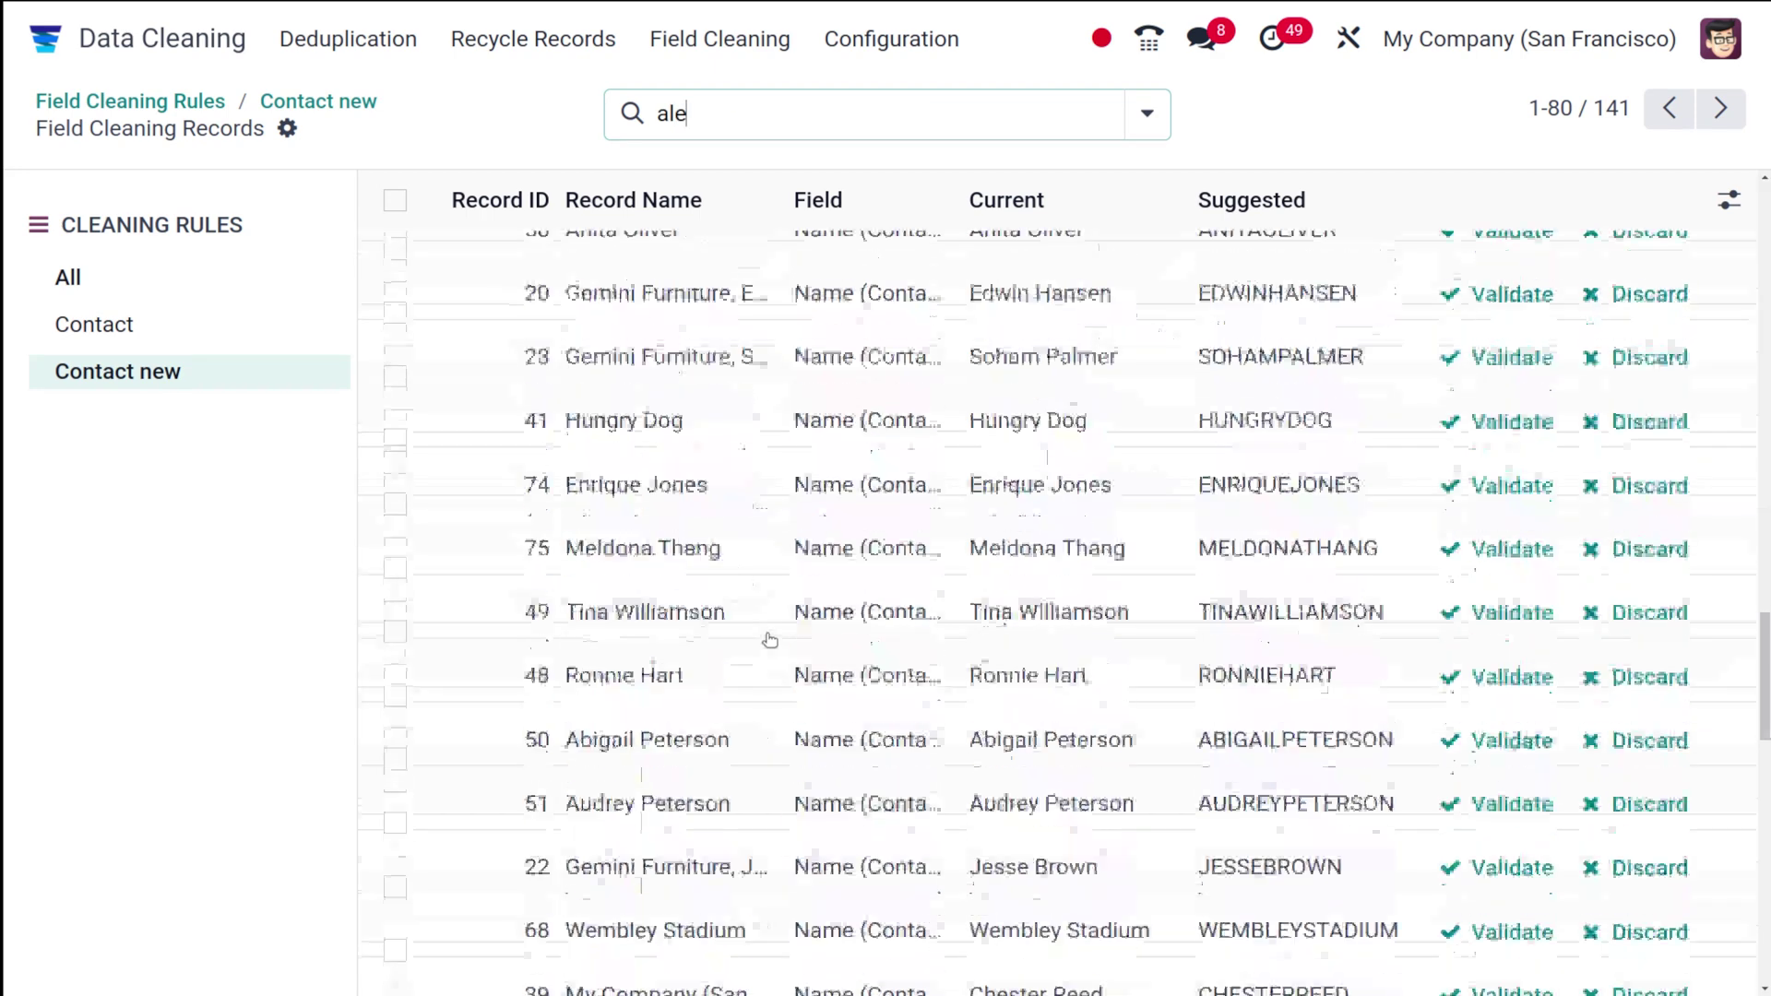
pyautogui.scroll(20, 561, 551)
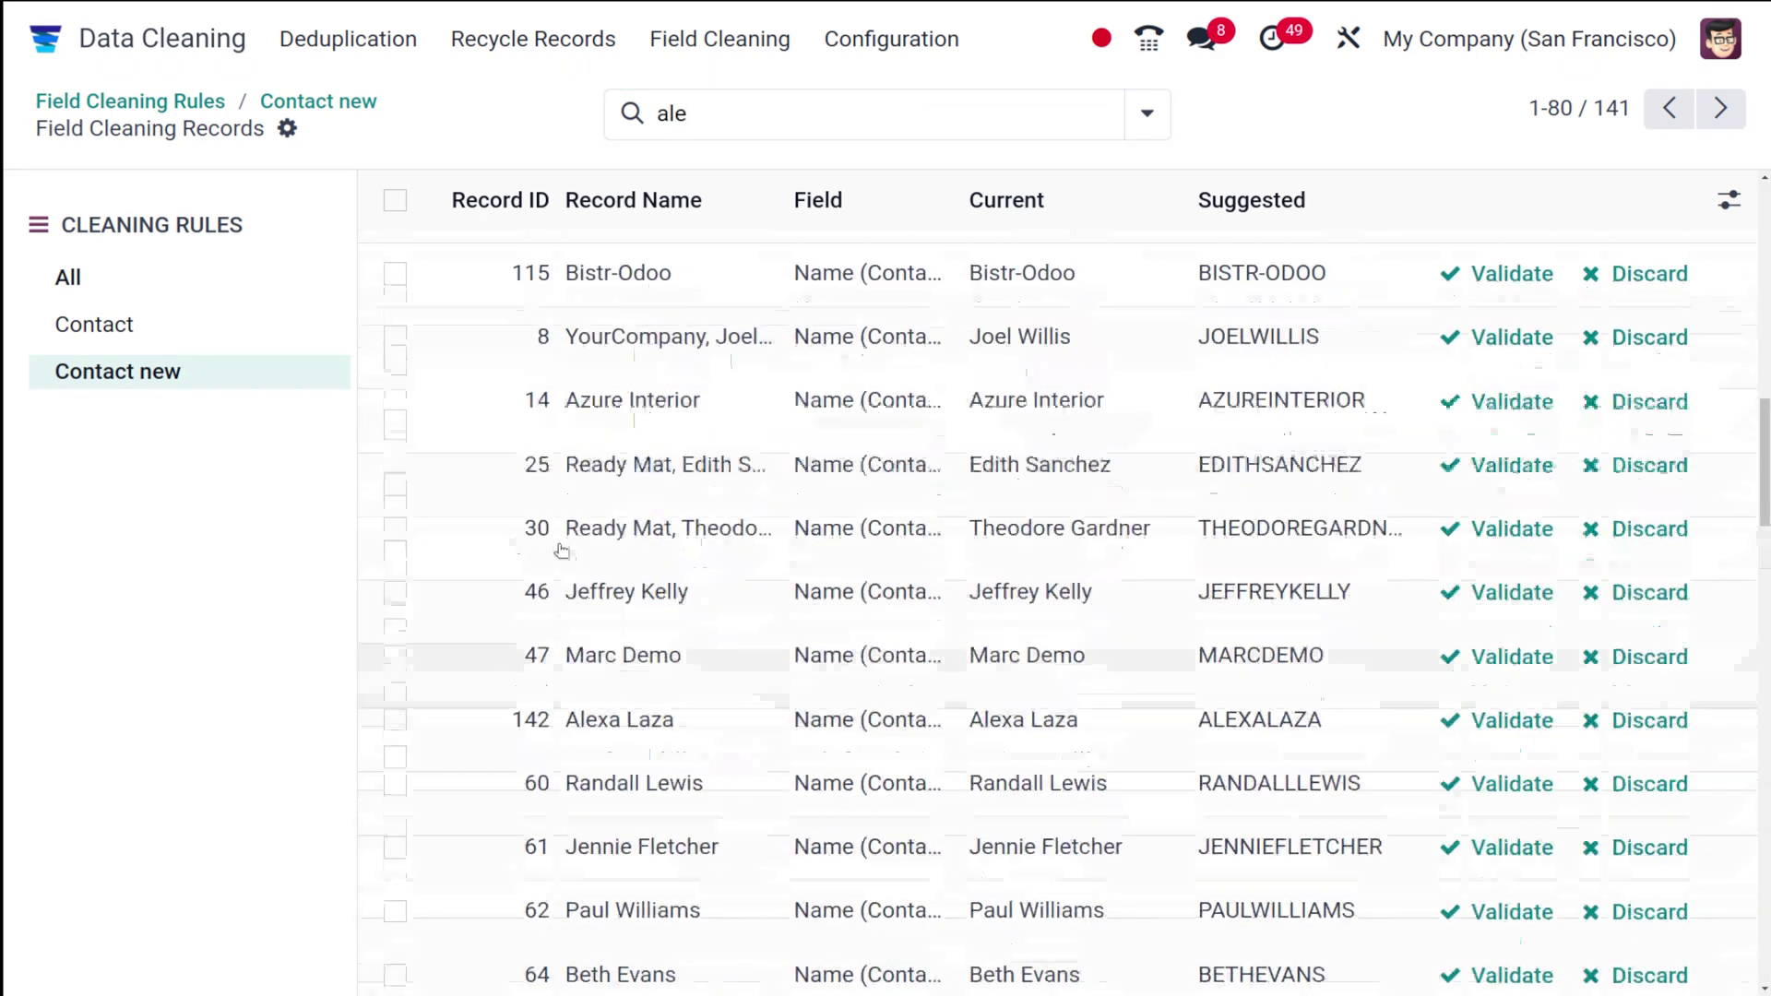
pyautogui.scroll(5, 561, 551)
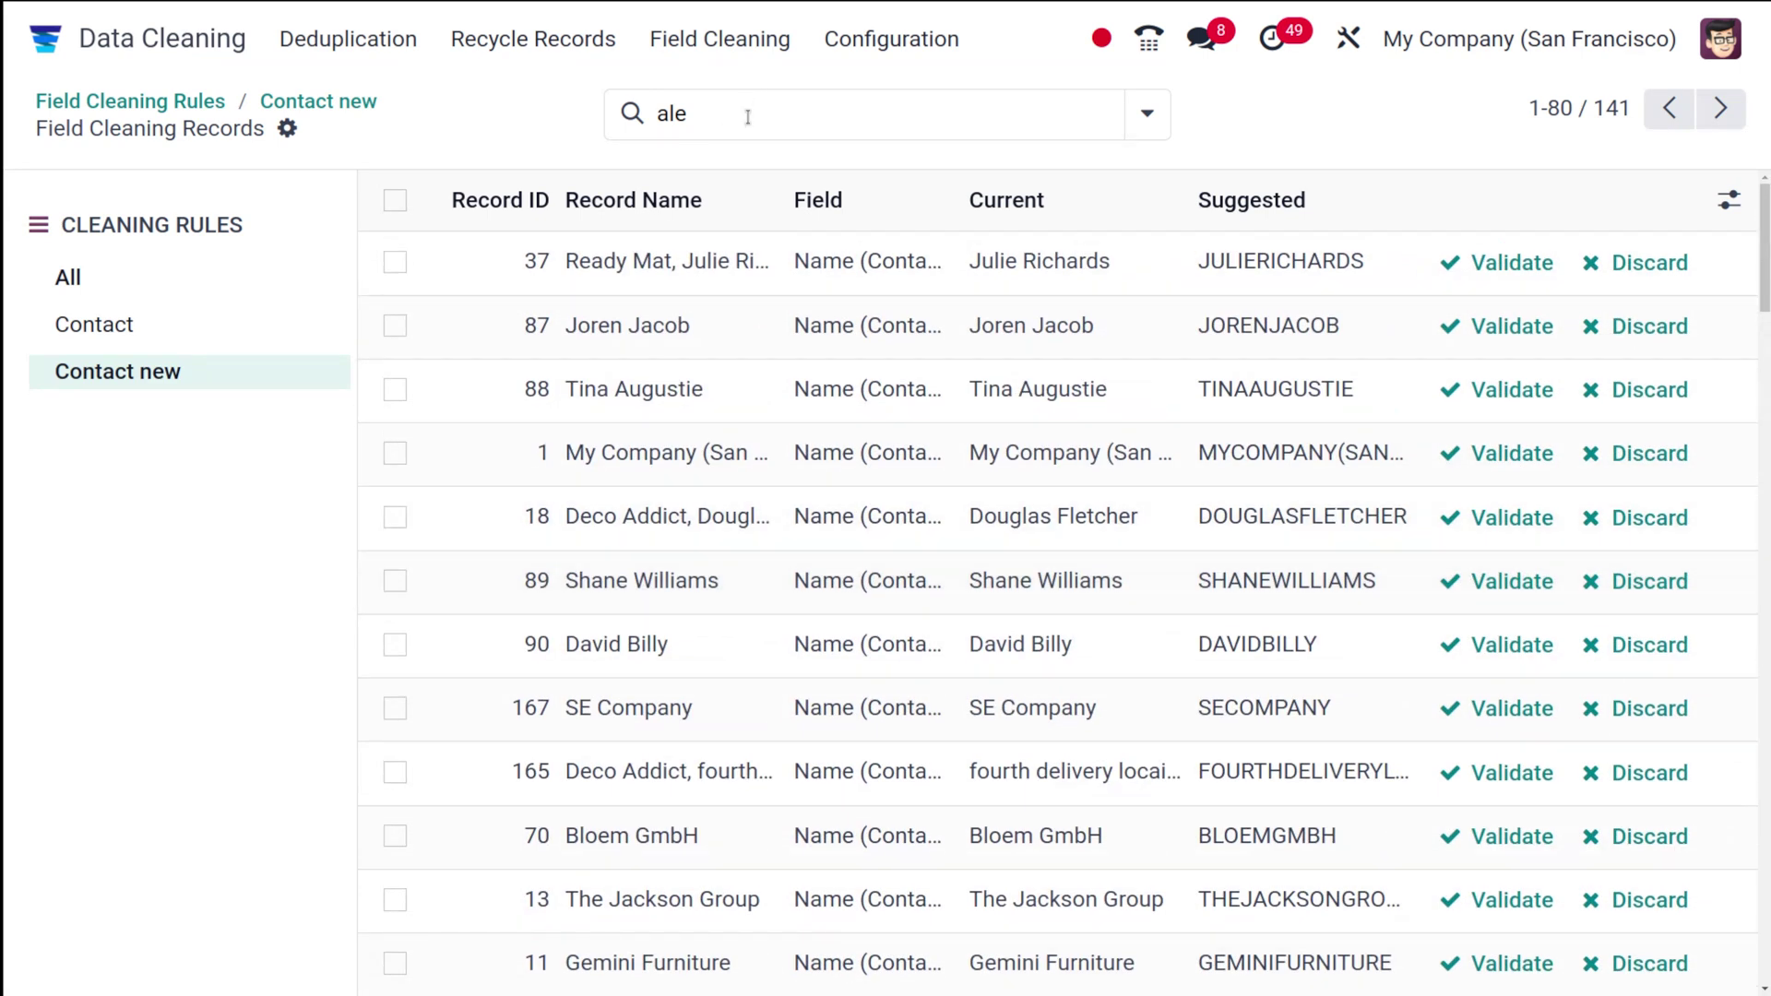
pyautogui.click(747, 116)
pyautogui.write('e na')
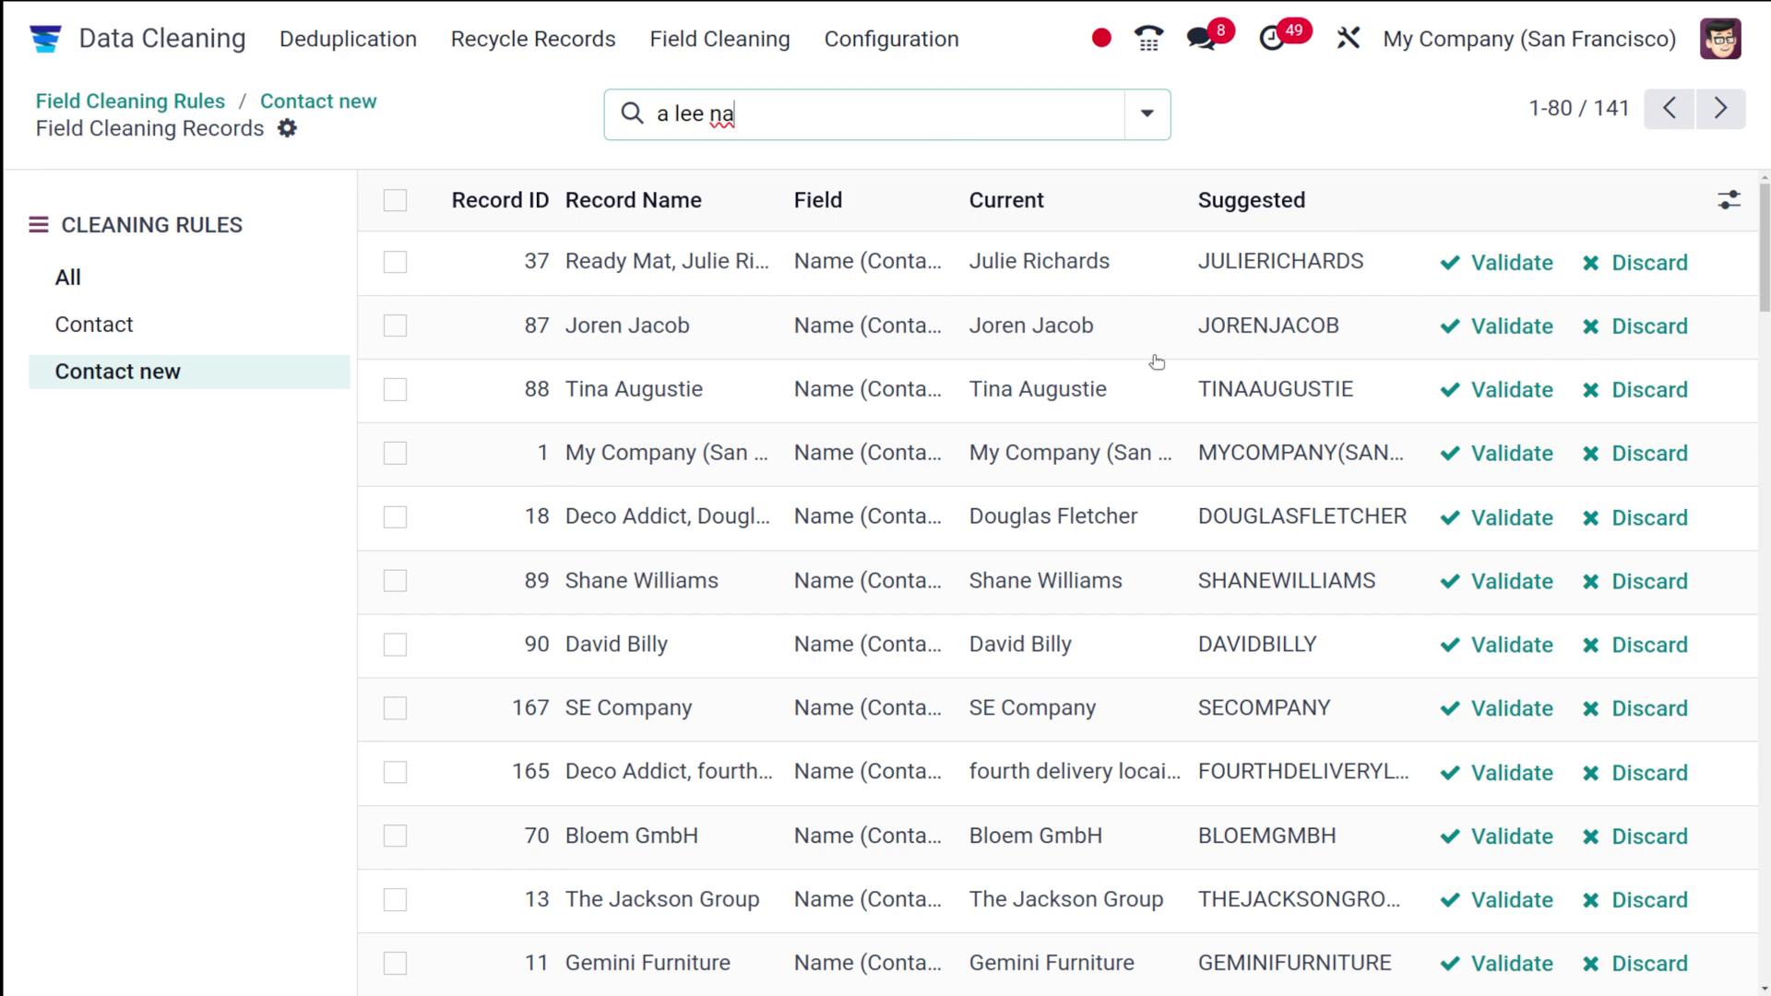
pyautogui.scroll(-20, 922, 640)
# Go to the next page and tick then untick row 184 to check its uppercase suggestion.
pyautogui.hotkey('alt', 'n')
pyautogui.scroll(-10, 1186, 577)
pyautogui.scroll(-10, 1190, 579)
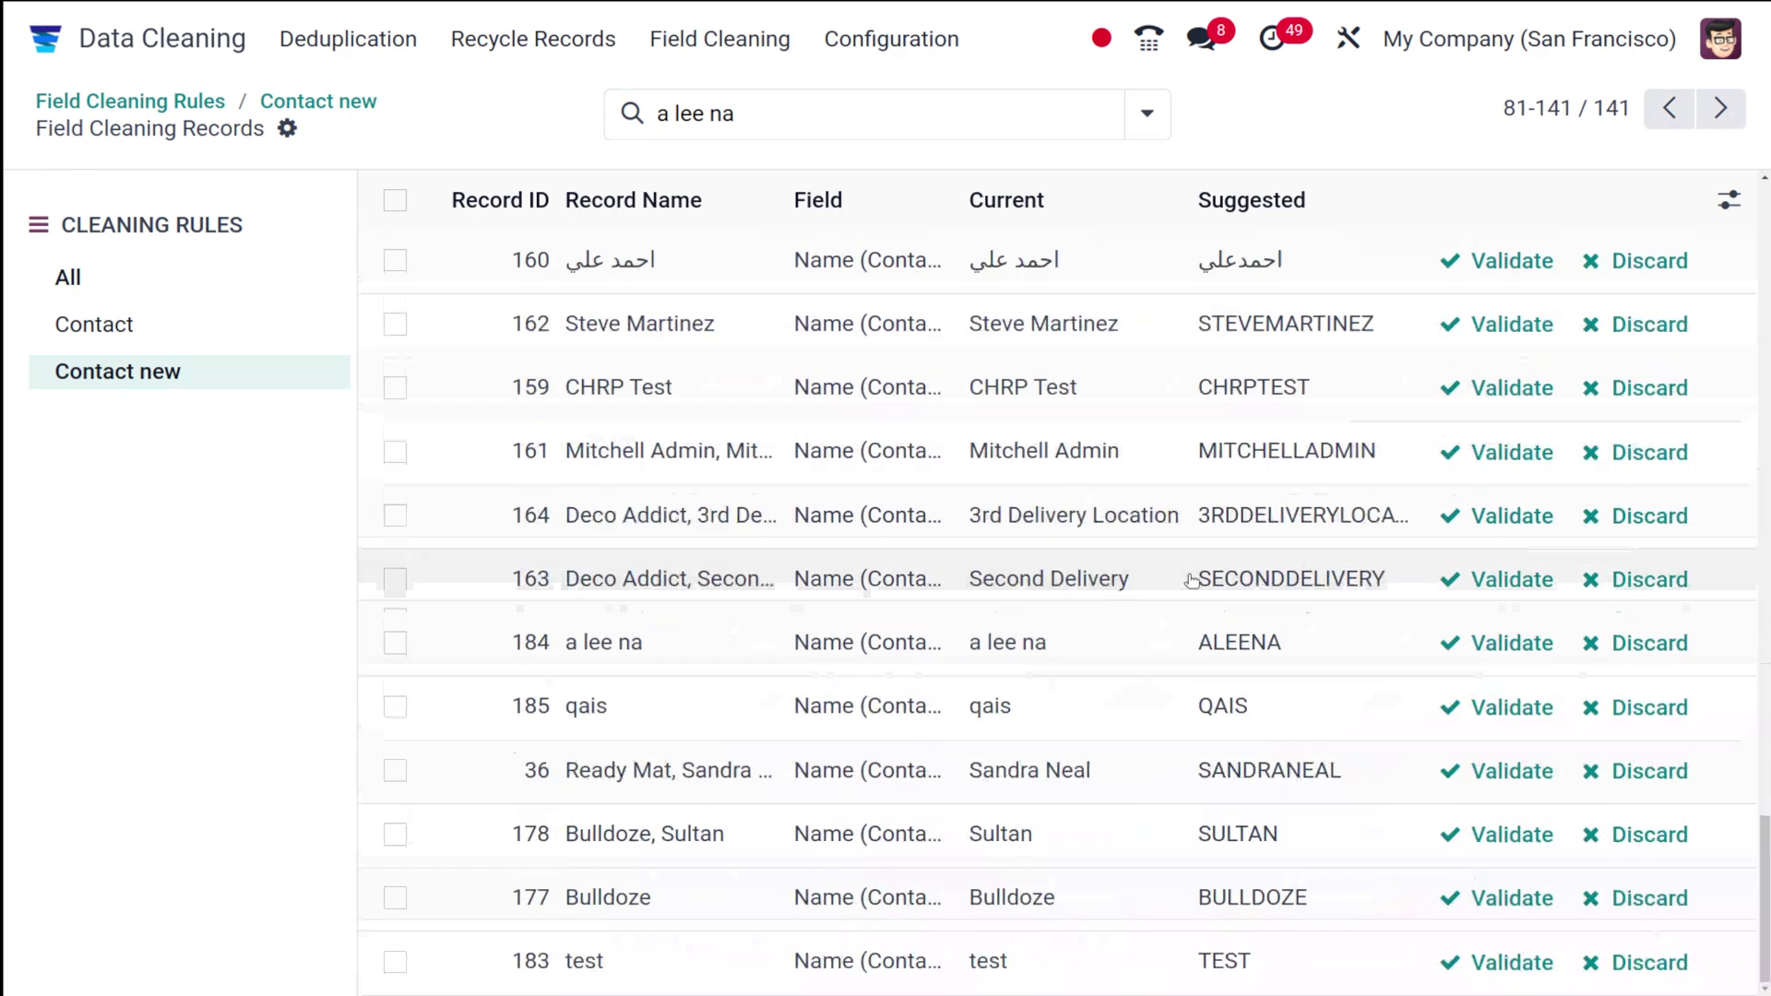
pyautogui.scroll(2, 1060, 664)
pyautogui.scroll(-2, 830, 664)
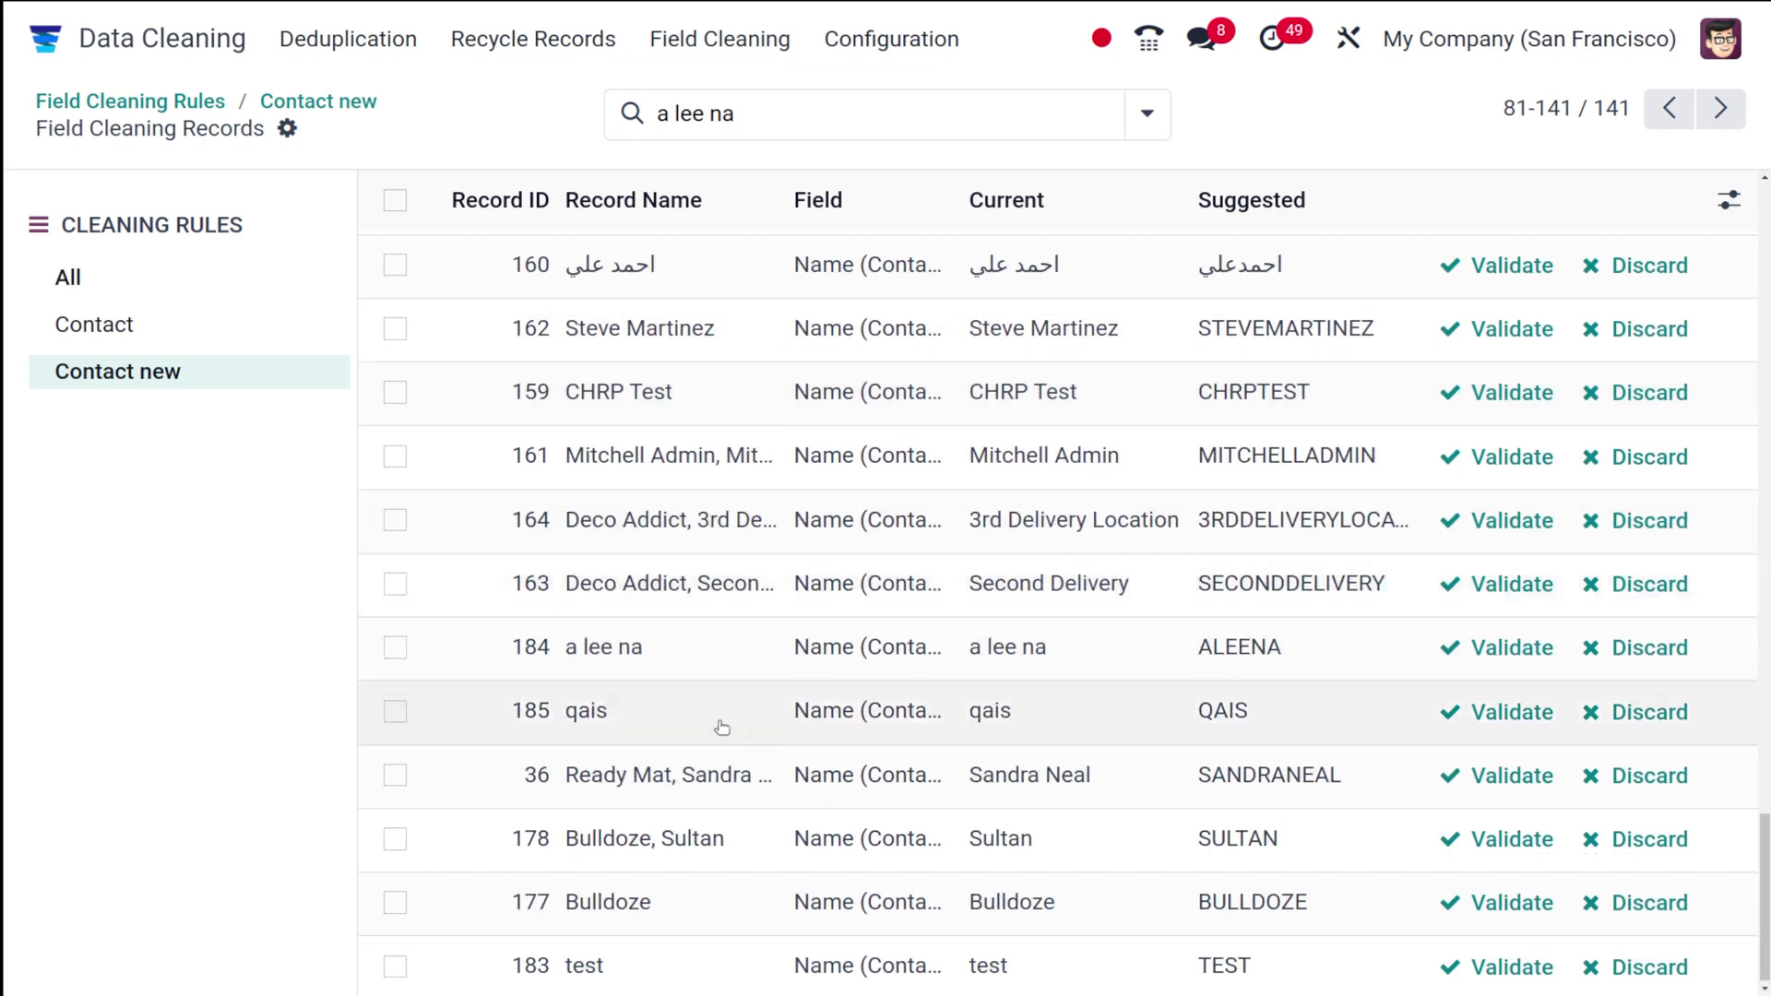
pyautogui.click(395, 648)
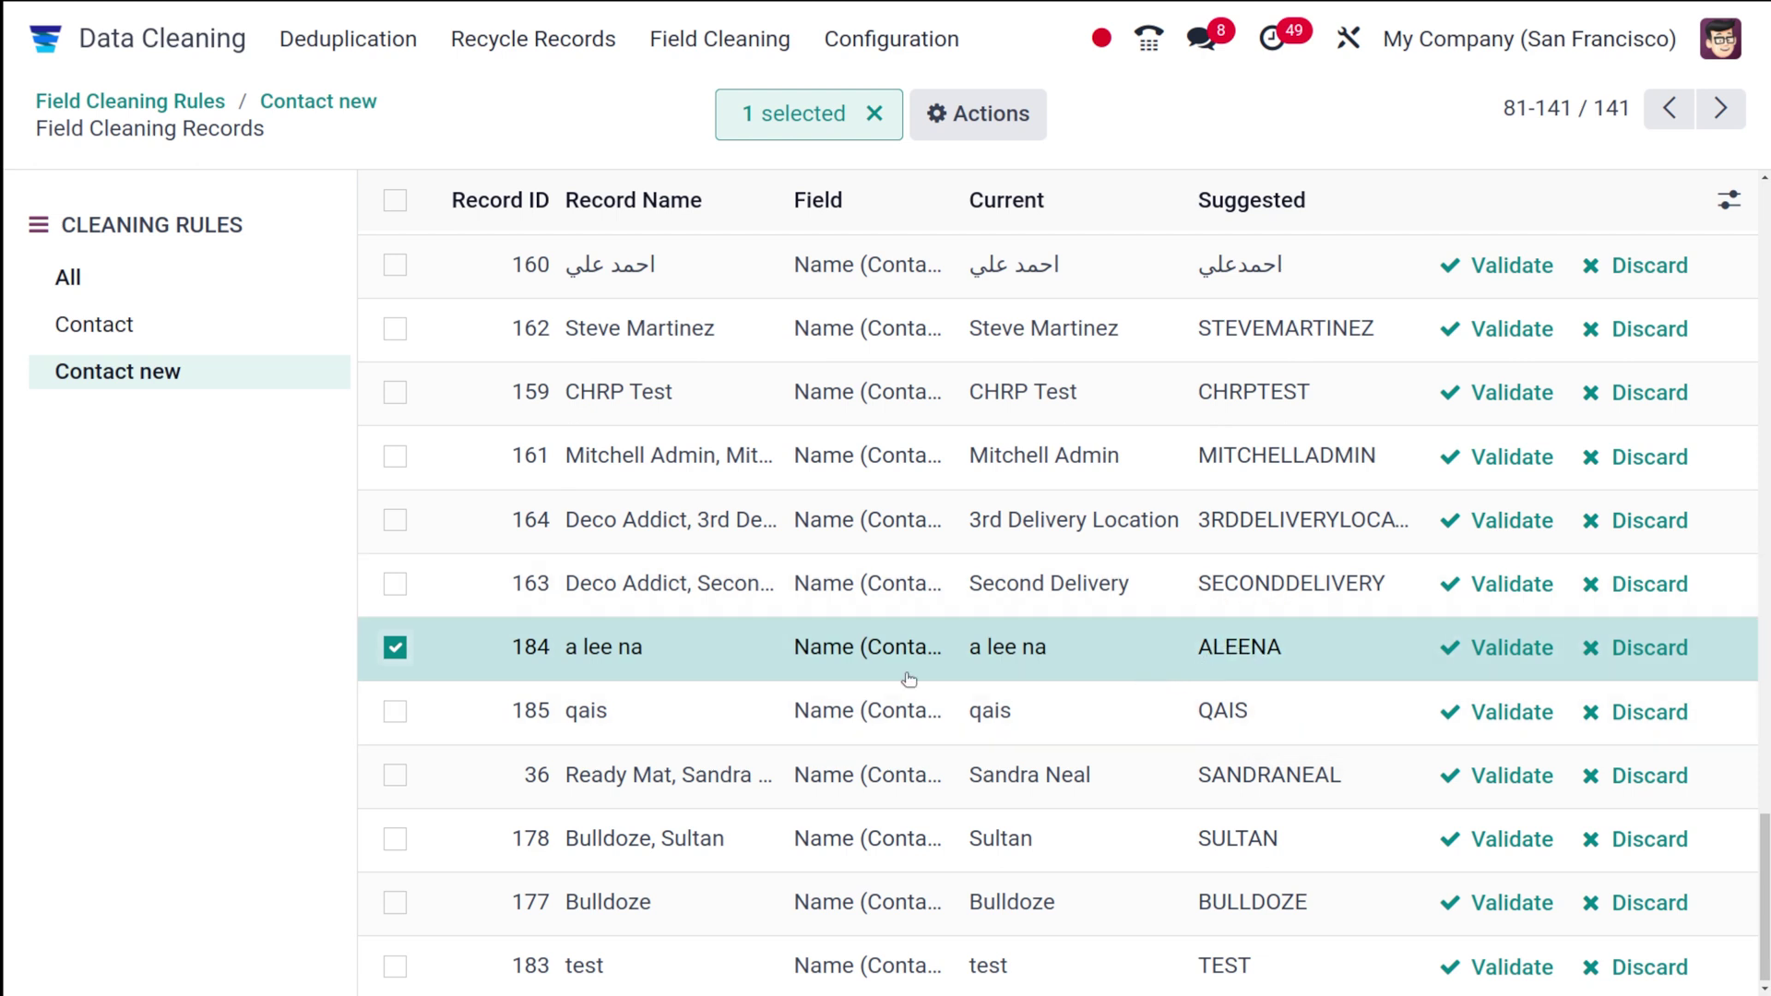
pyautogui.click(395, 647)
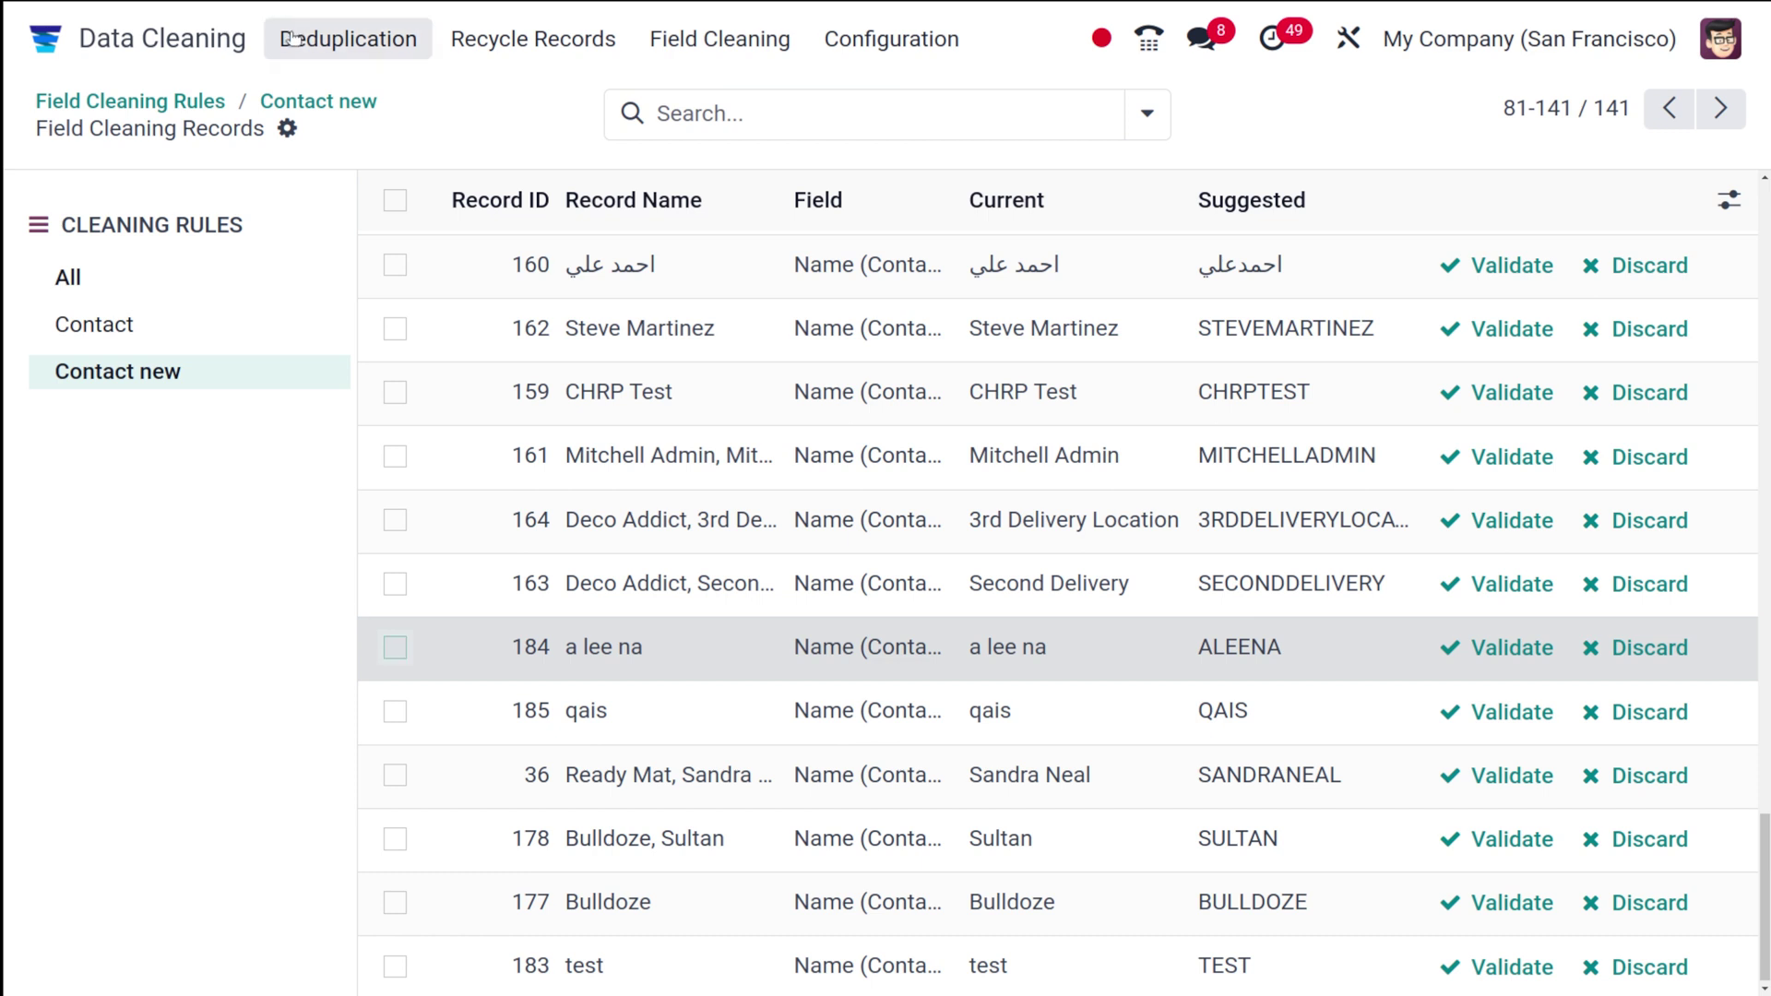
# Switch the Contact new rule's case line to First Letters to Uppercase, save, and rerun Clean.
pyautogui.click(200, 96)
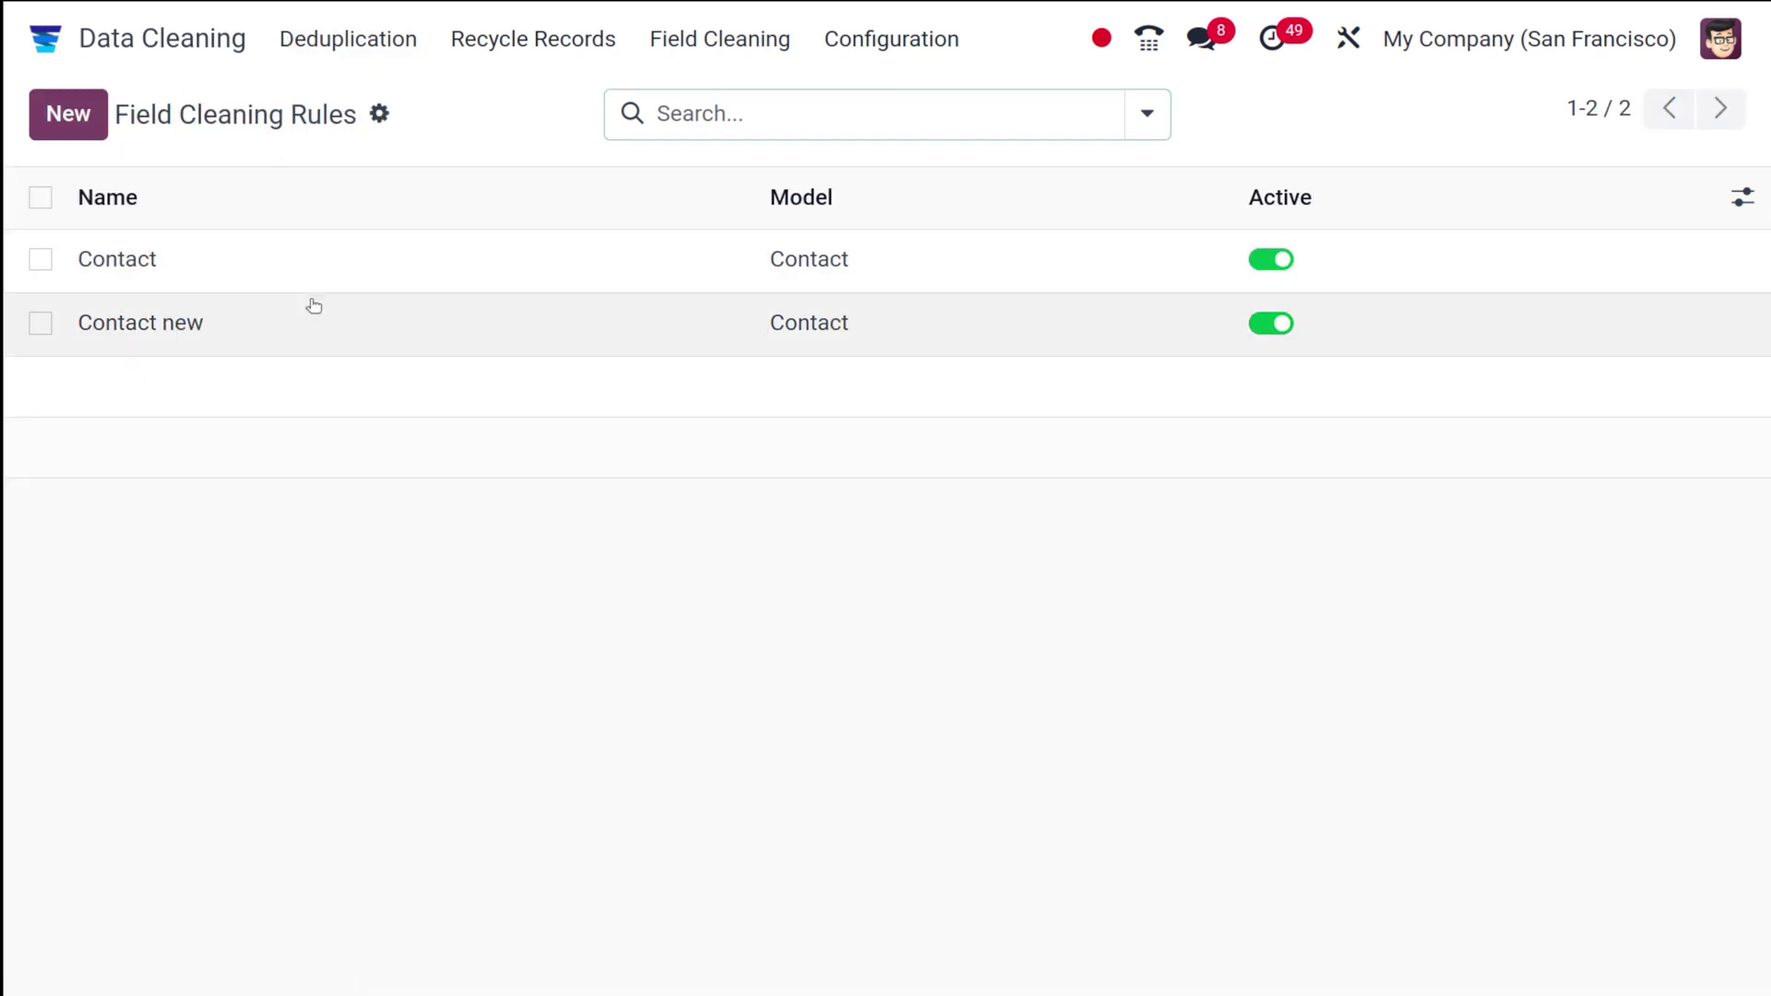
pyautogui.click(327, 322)
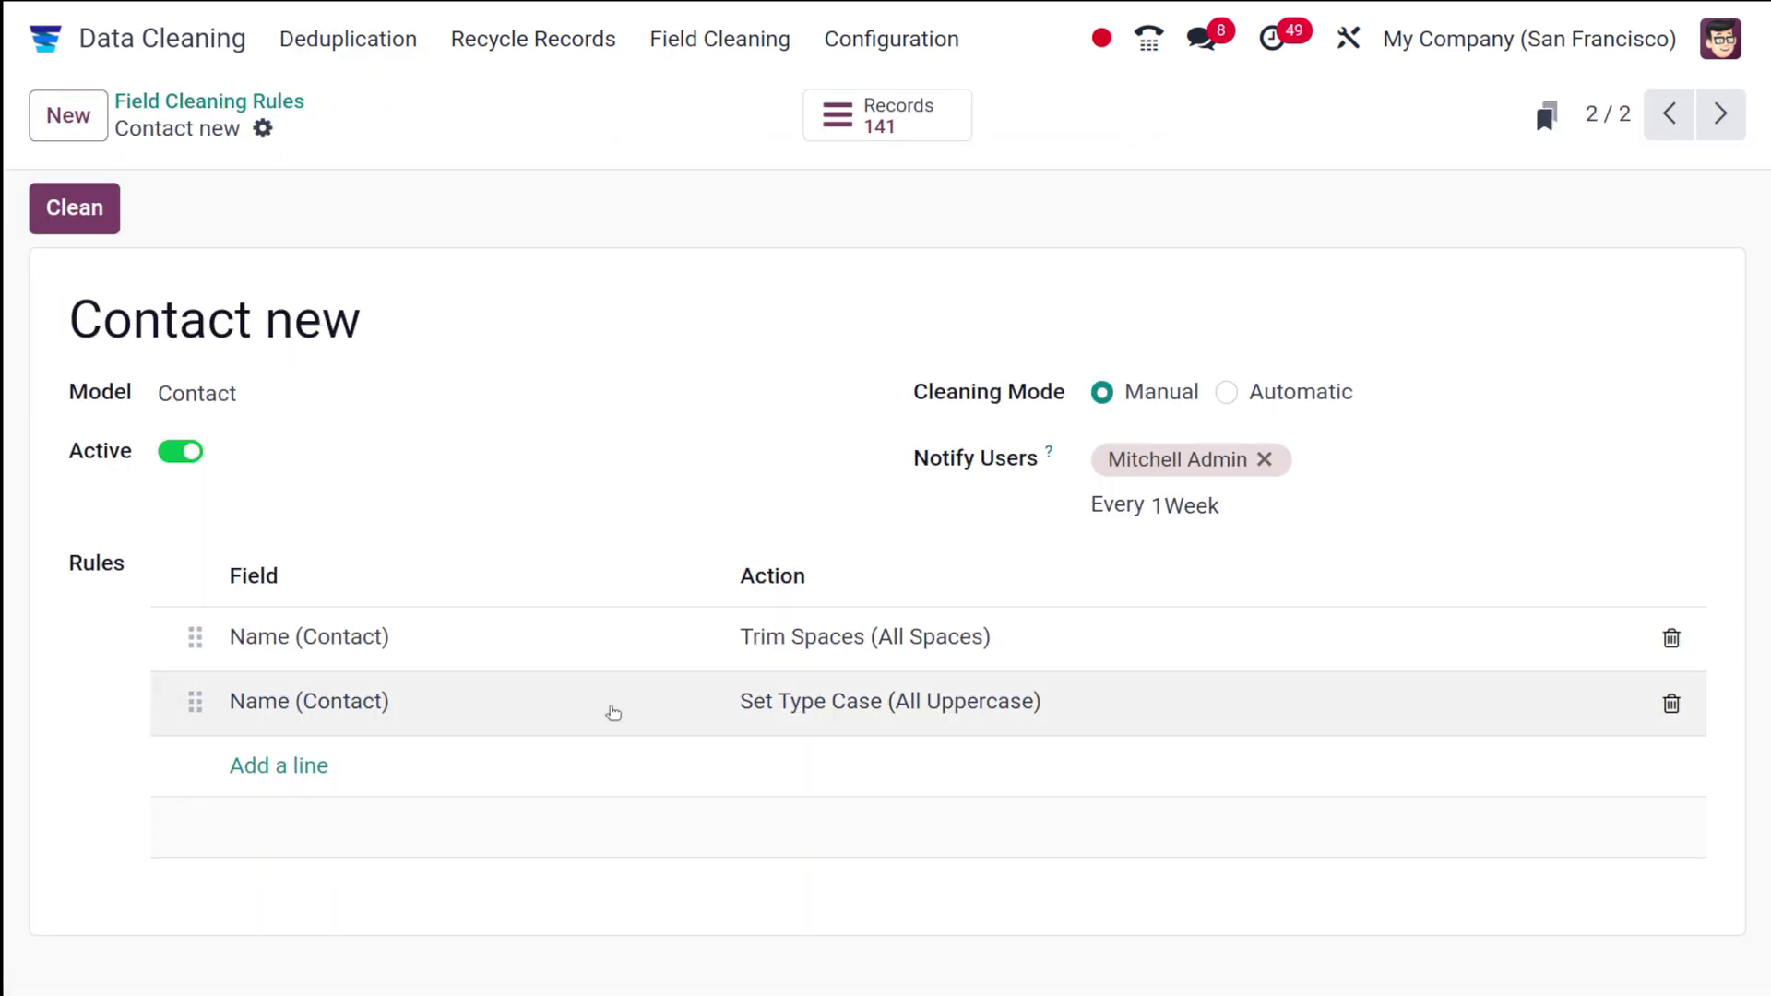
pyautogui.click(613, 712)
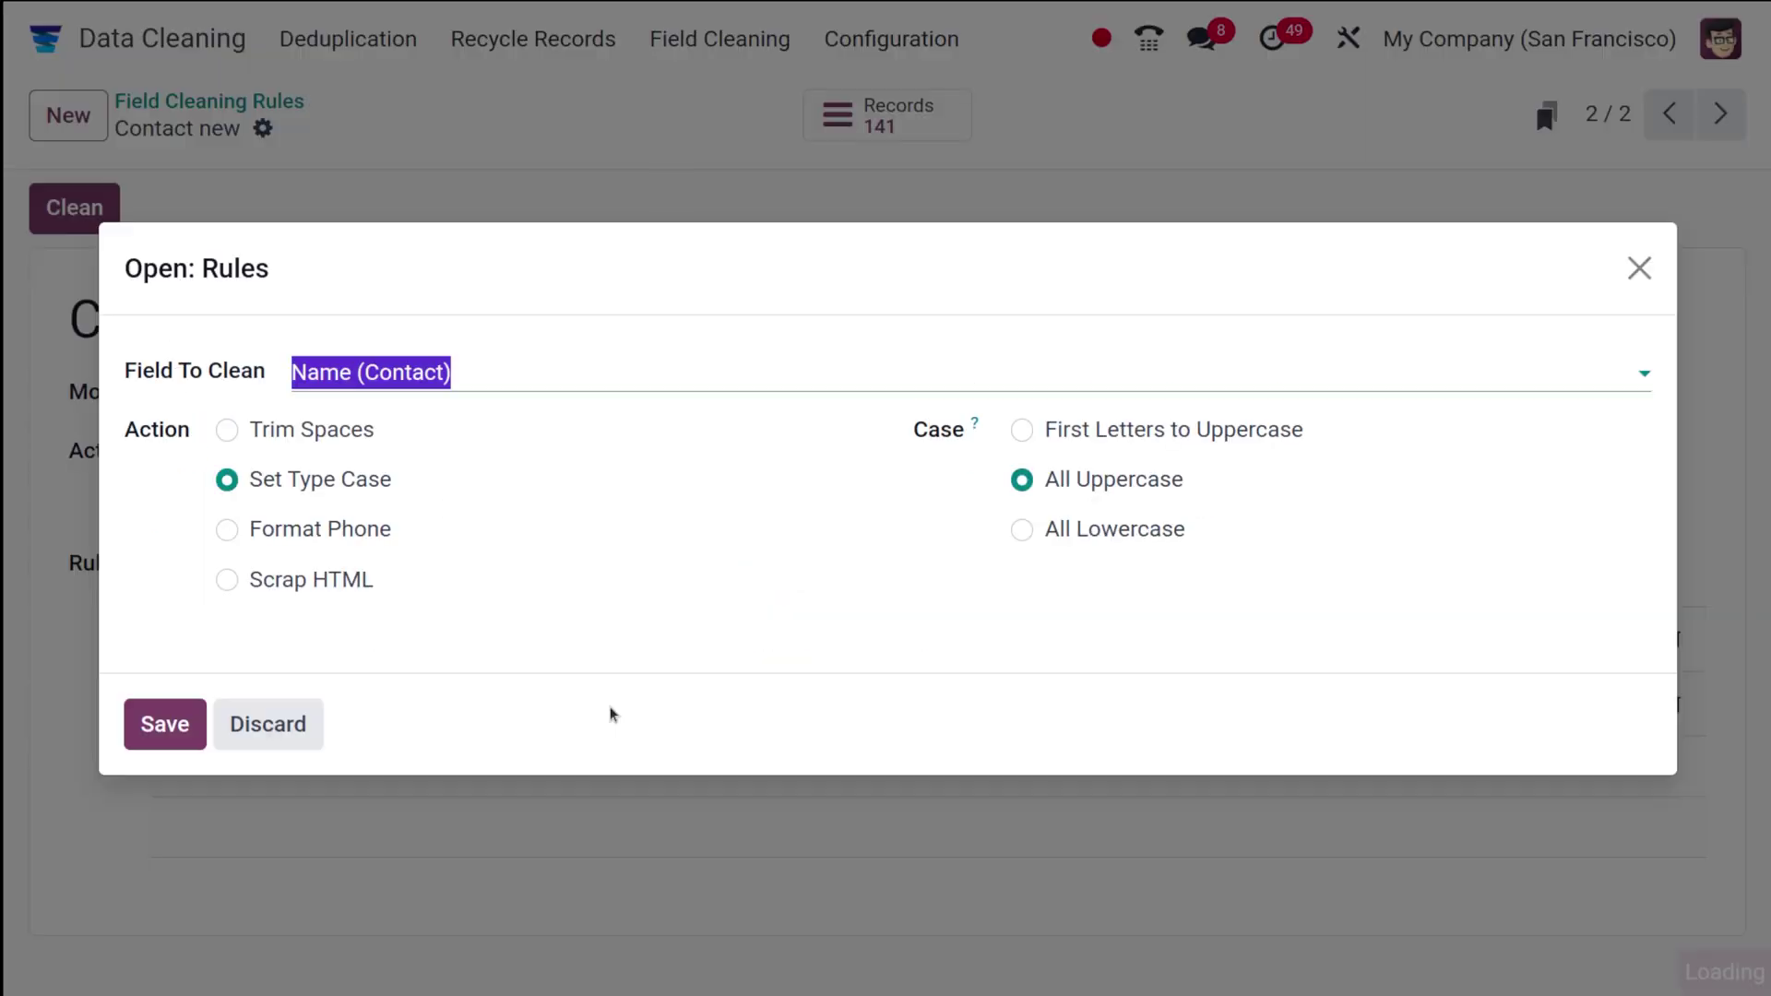
pyautogui.click(1023, 430)
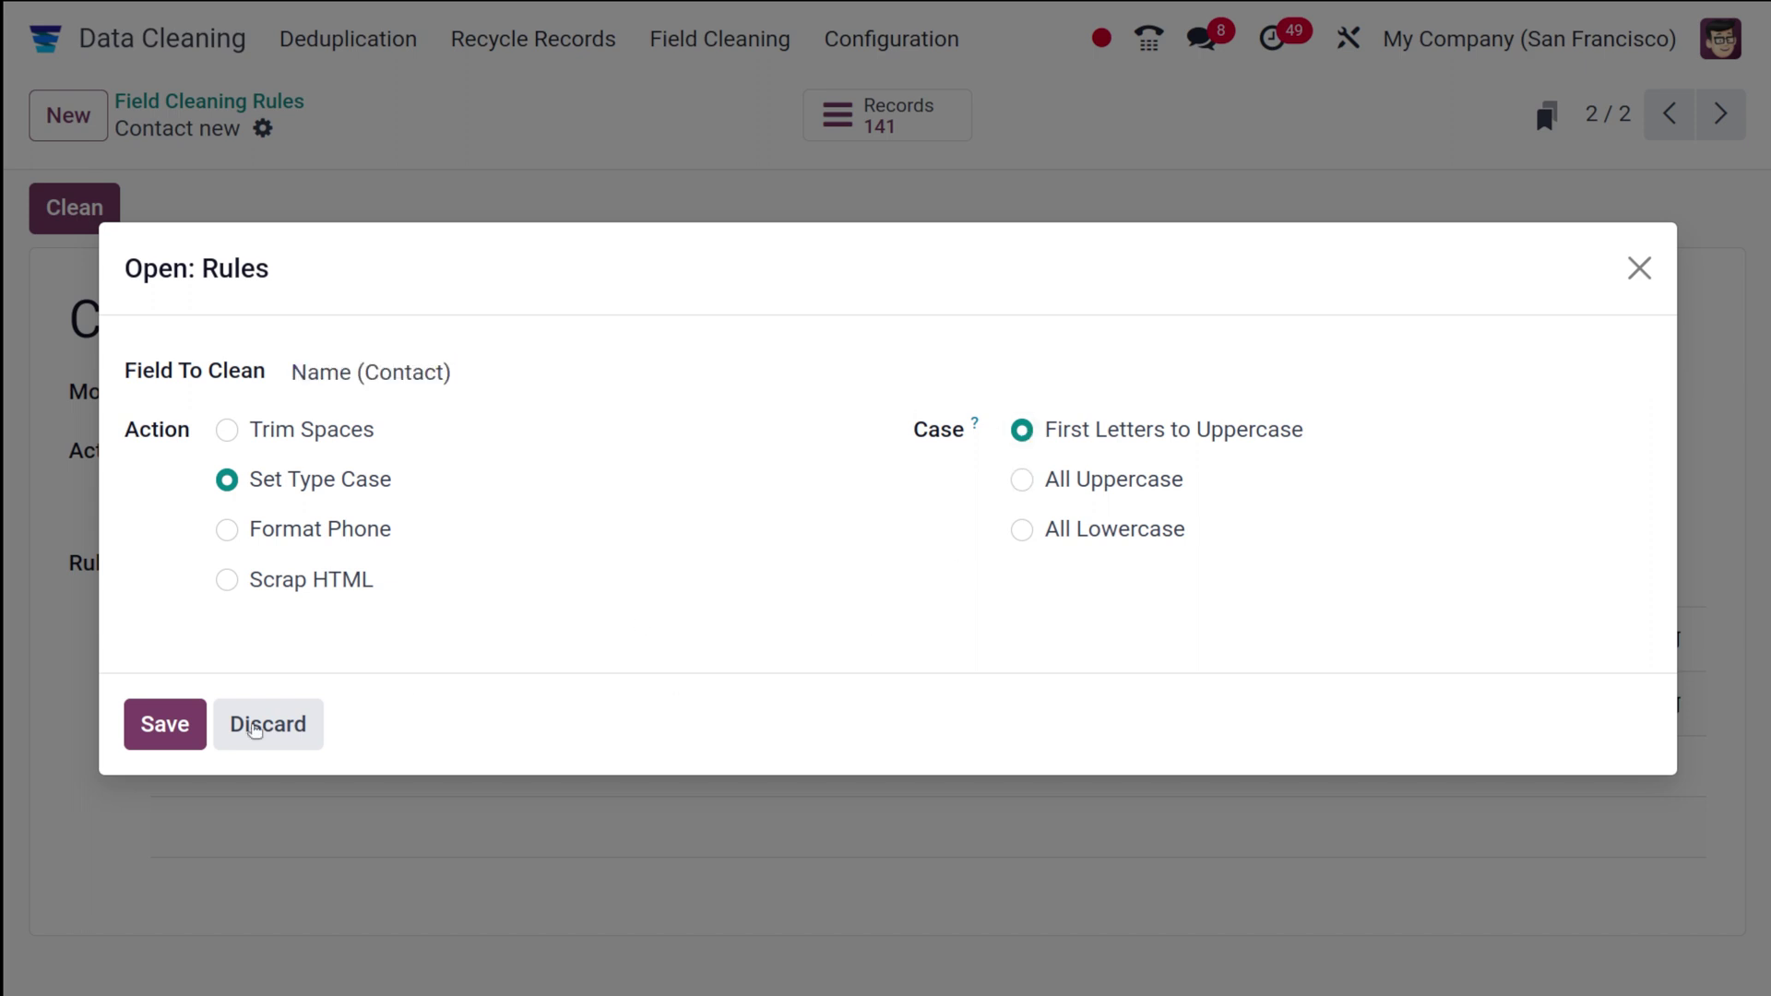
pyautogui.click(162, 730)
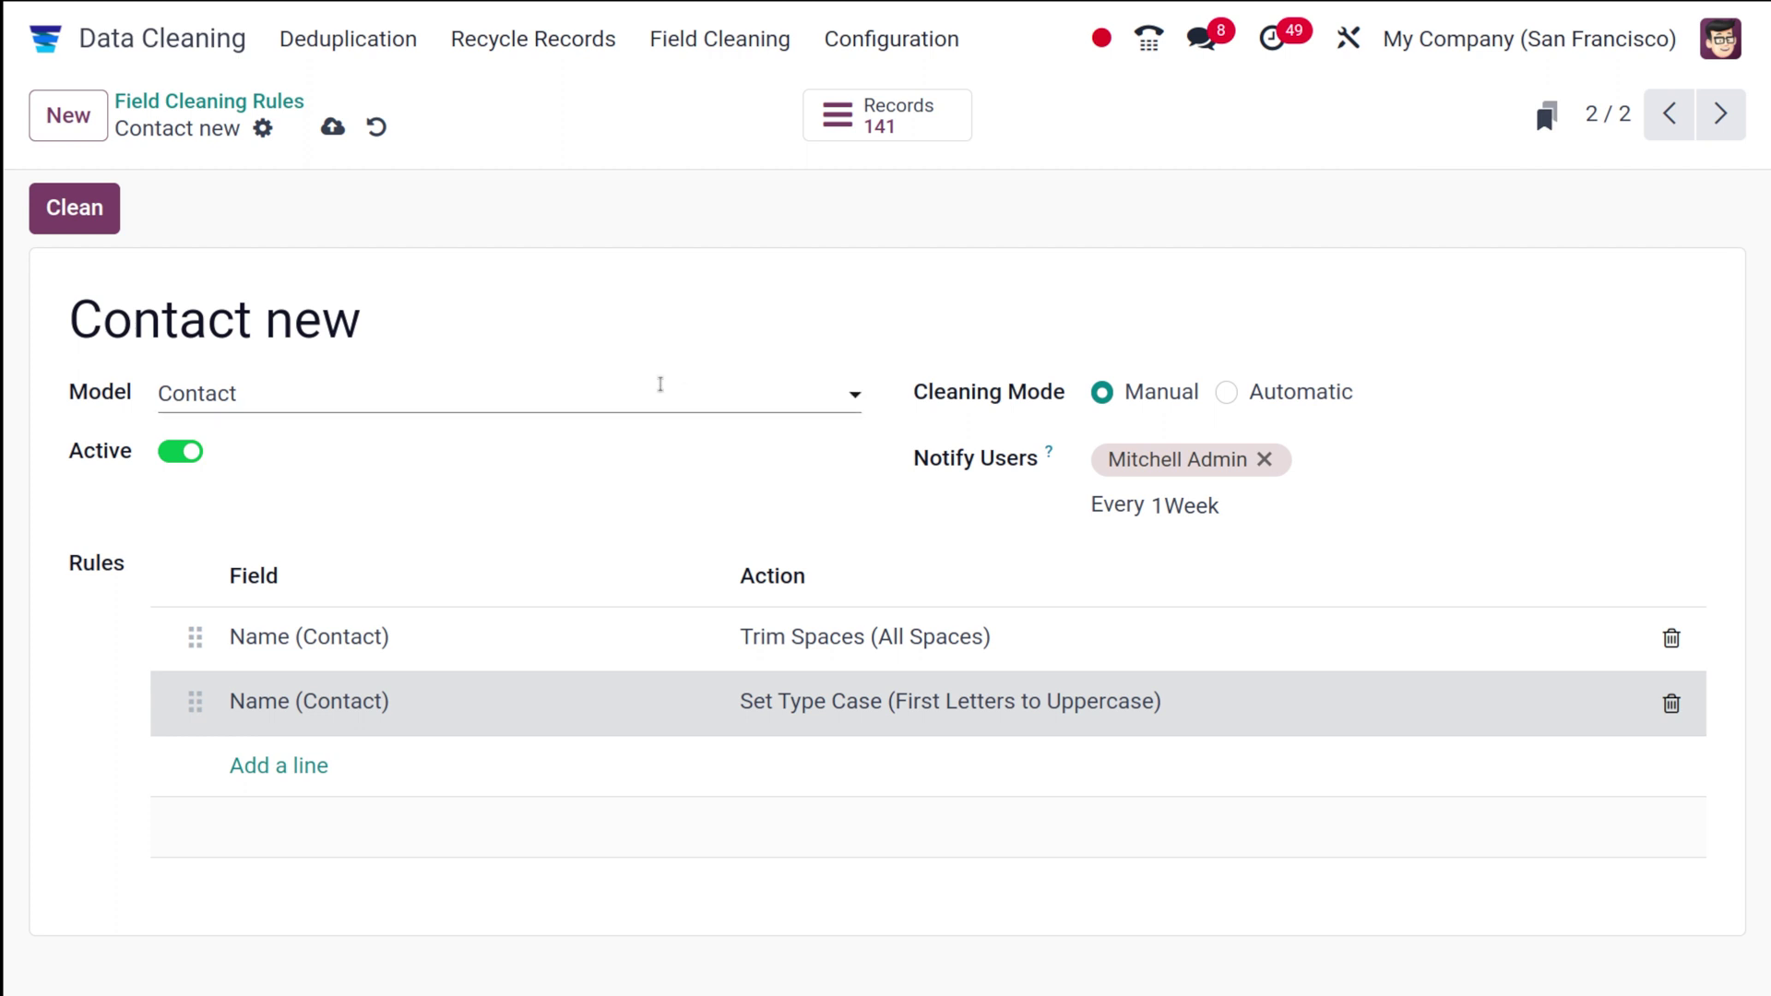
pyautogui.click(81, 212)
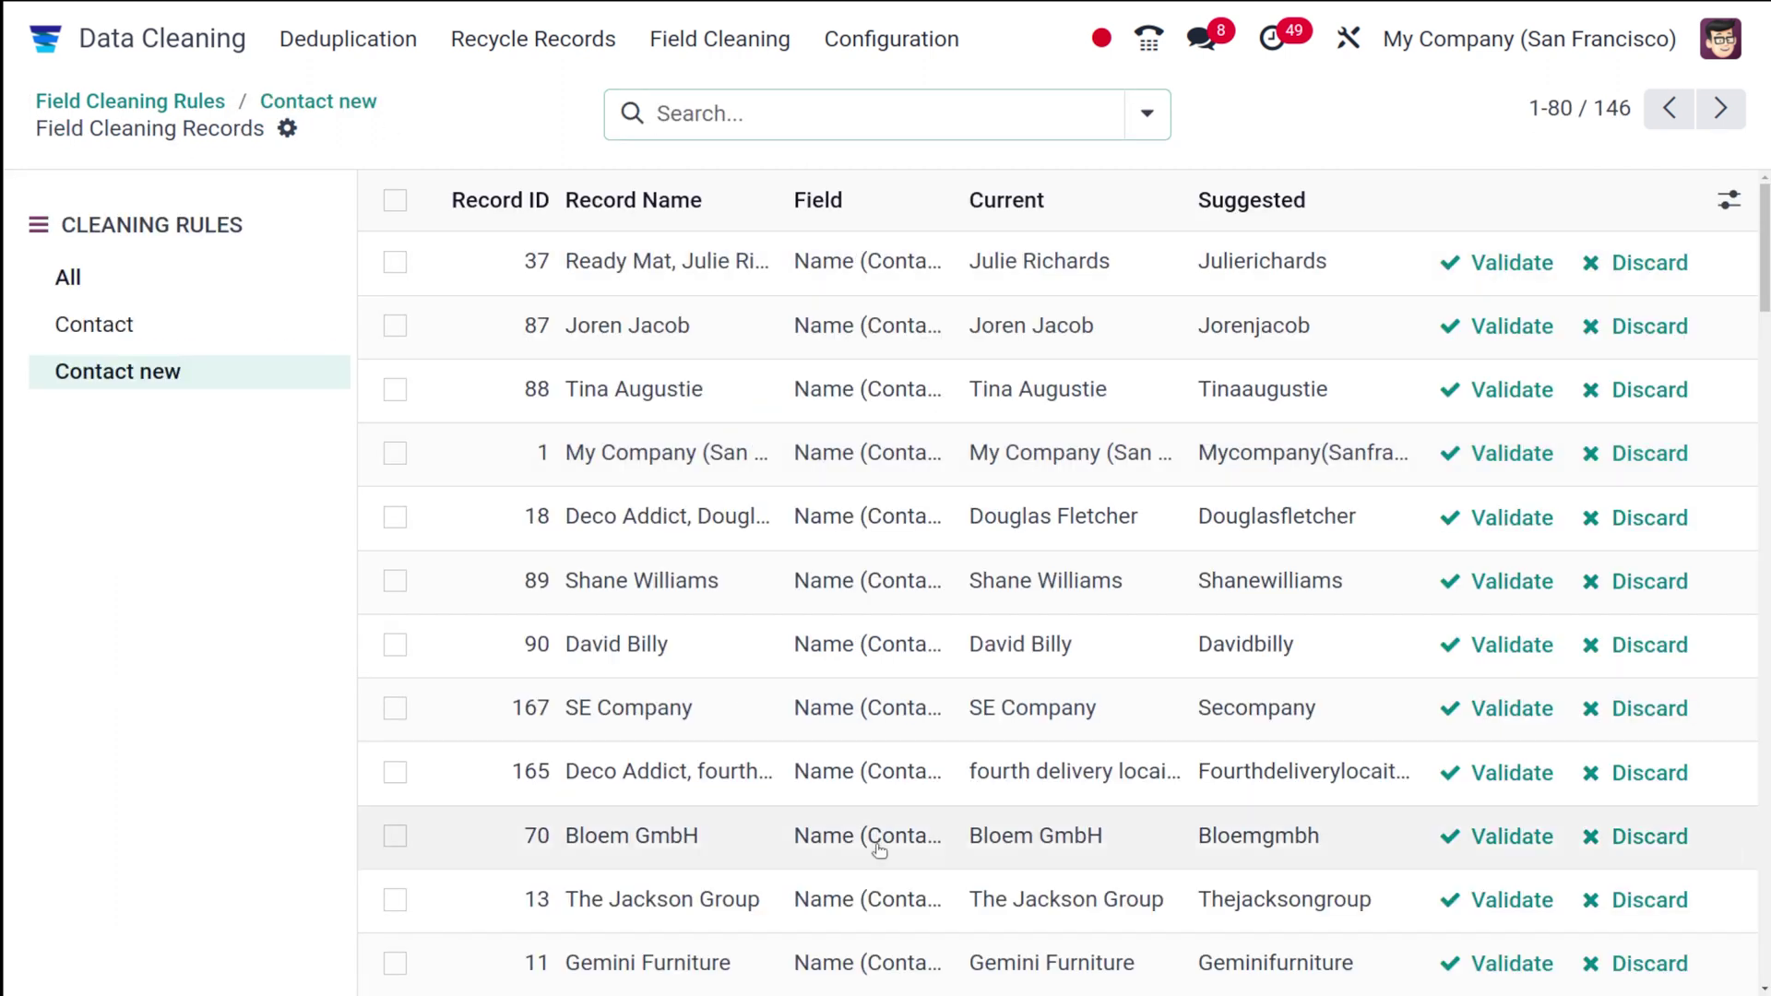
# Return to the Contact new rule form and run the cleaning again.
pyautogui.scroll(-10, 877, 838)
pyautogui.scroll(-15, 877, 850)
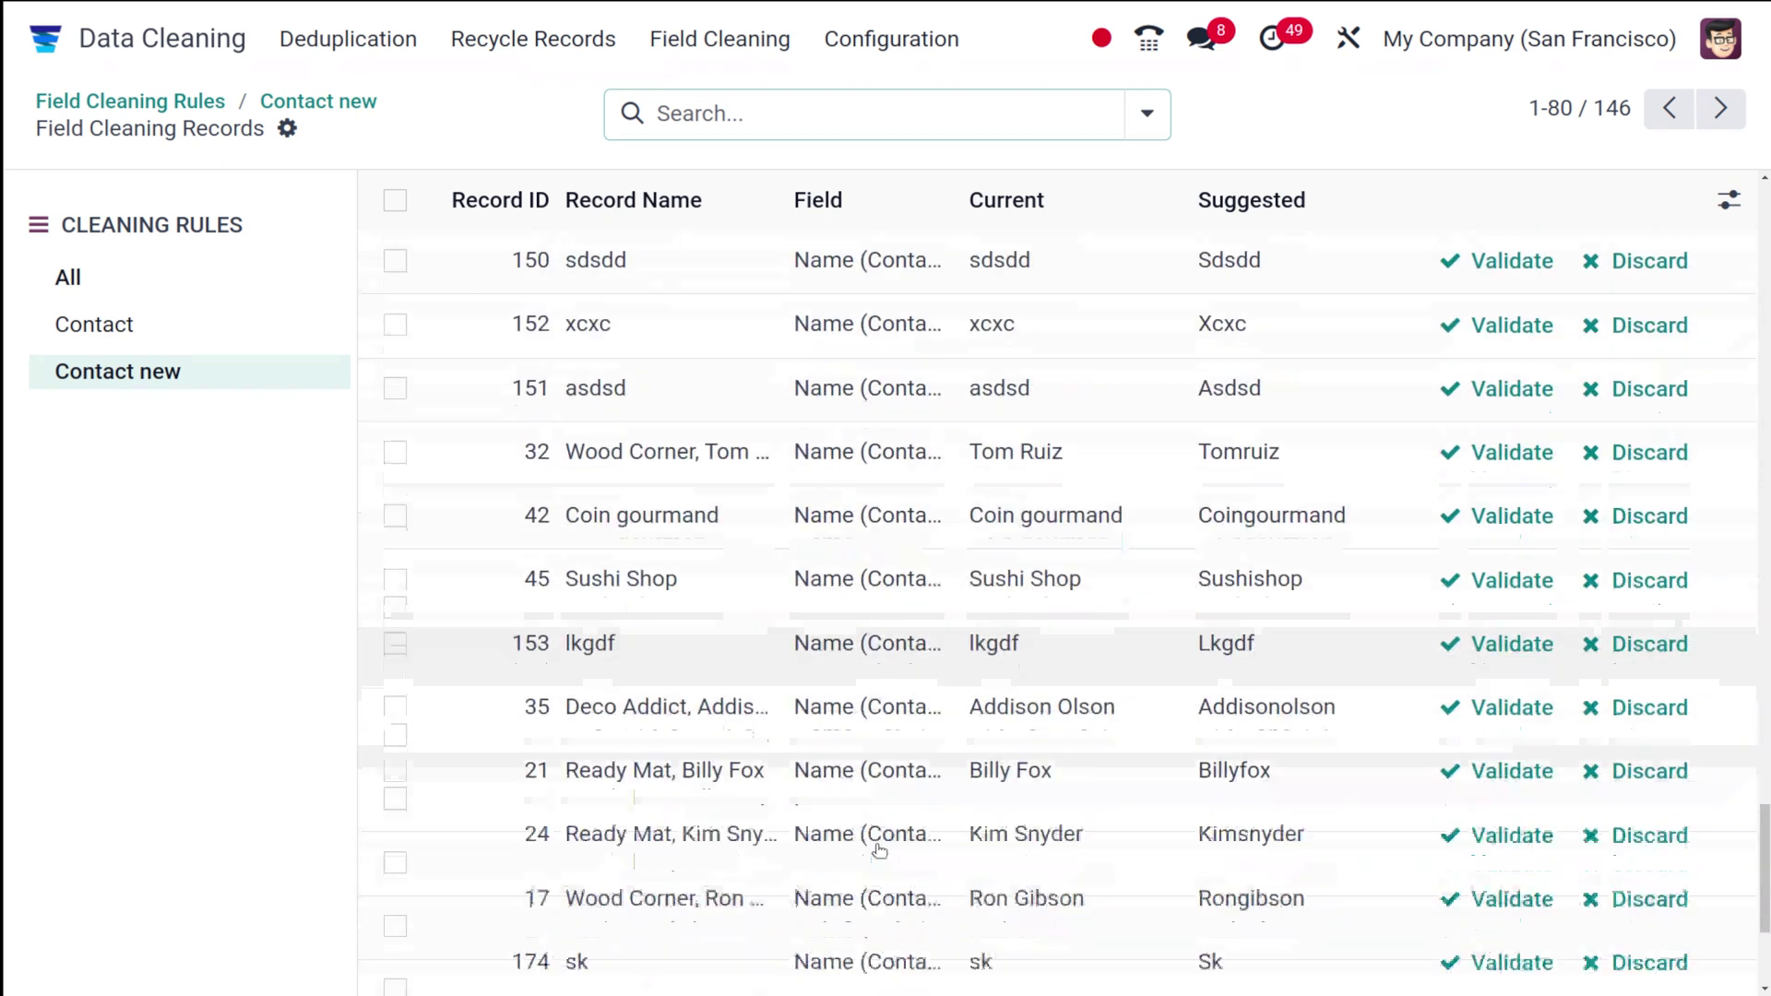
pyautogui.scroll(15, 877, 839)
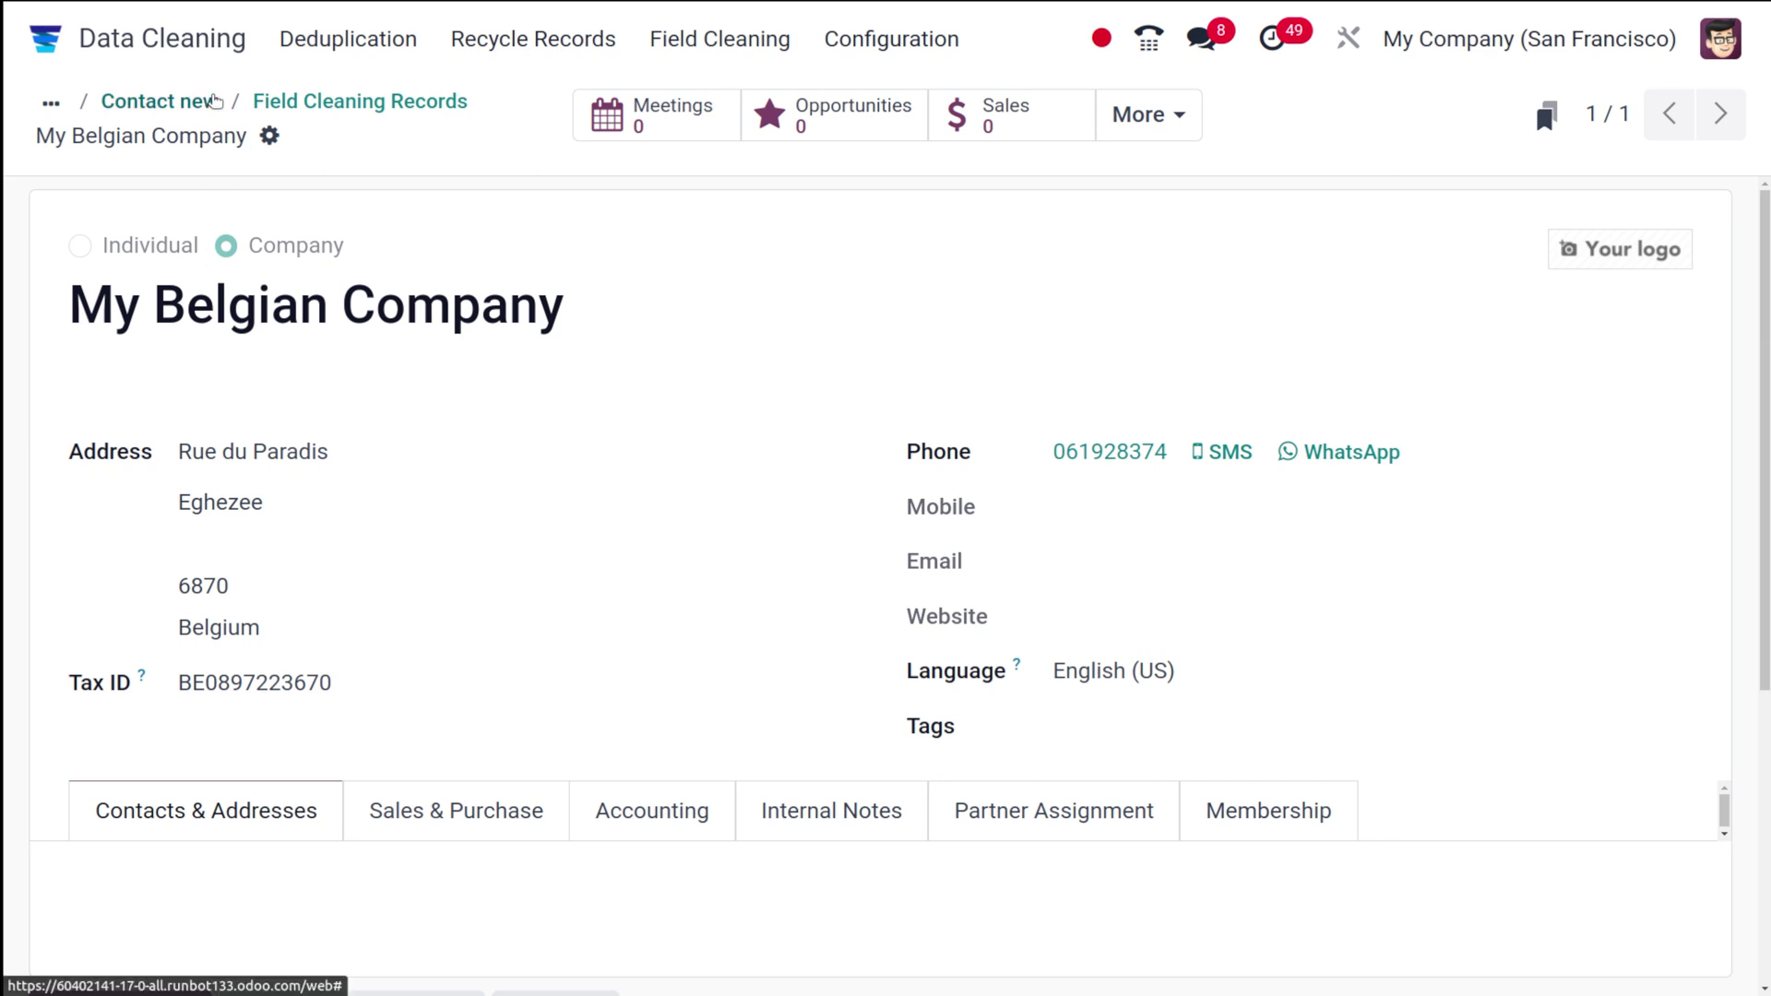
pyautogui.click(158, 102)
pyautogui.click(65, 221)
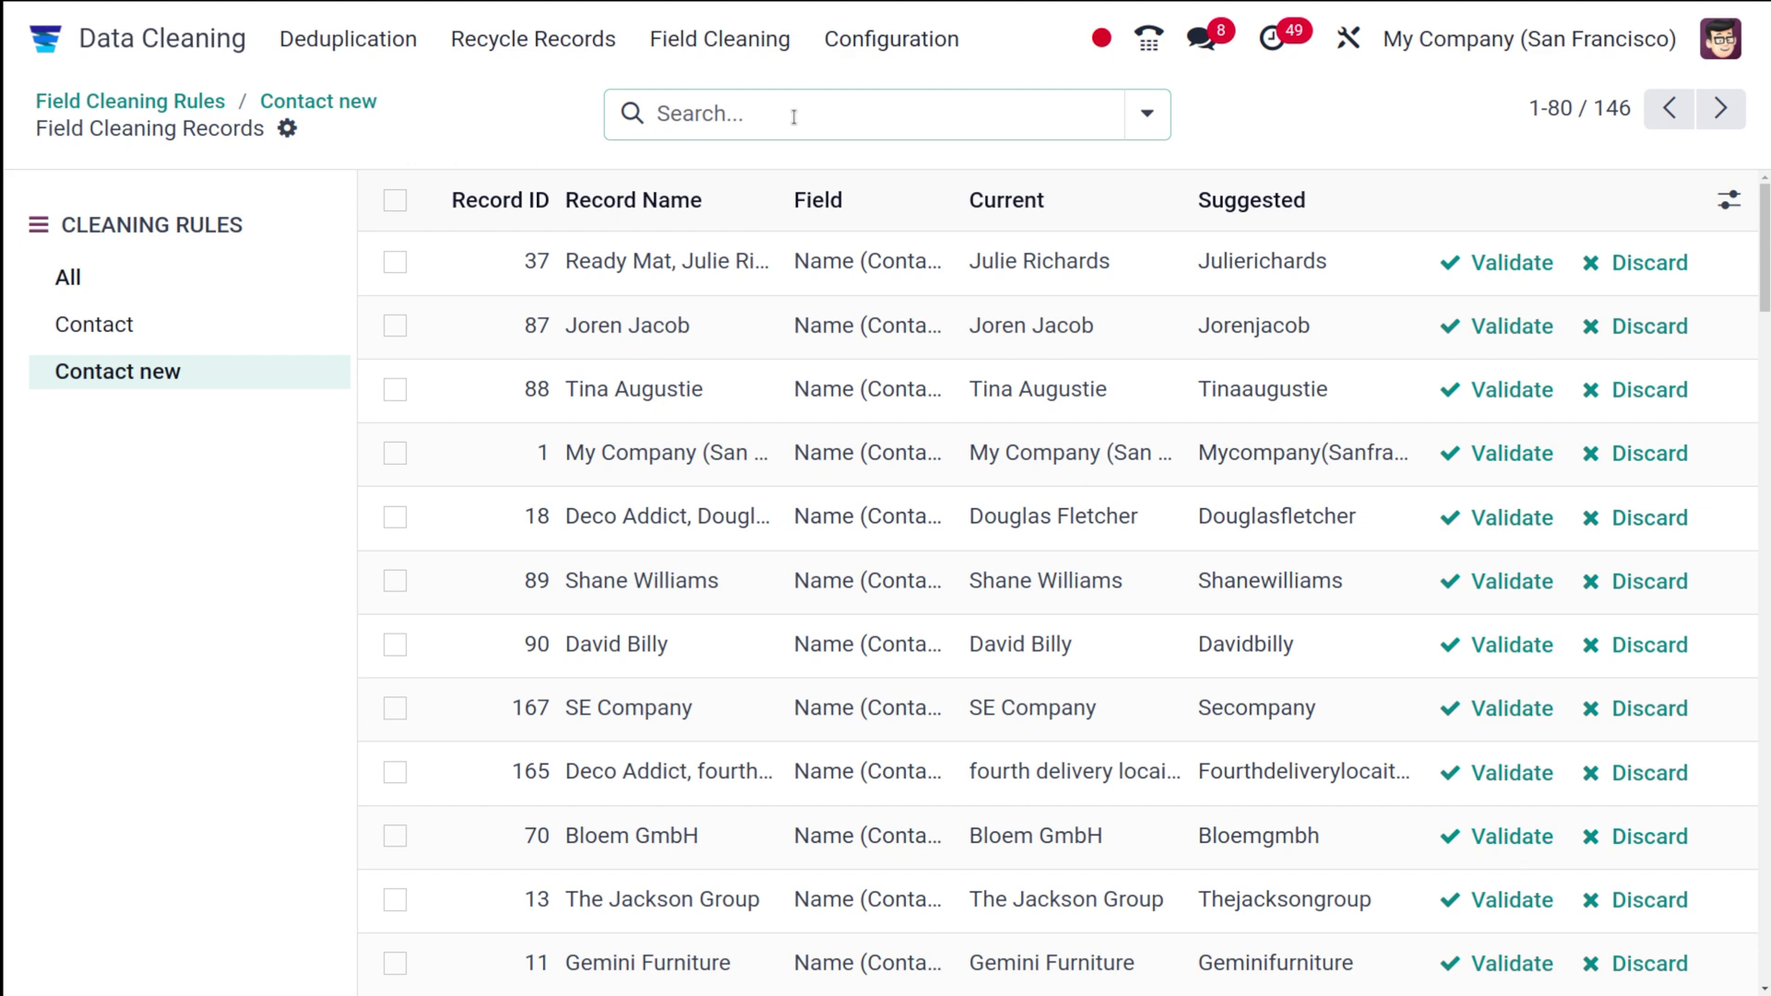
# Find the test contact on the next page and validate its capitalized, spaceless name suggestion.
pyautogui.write('ee')
pyautogui.scroll(-20, 770, 494)
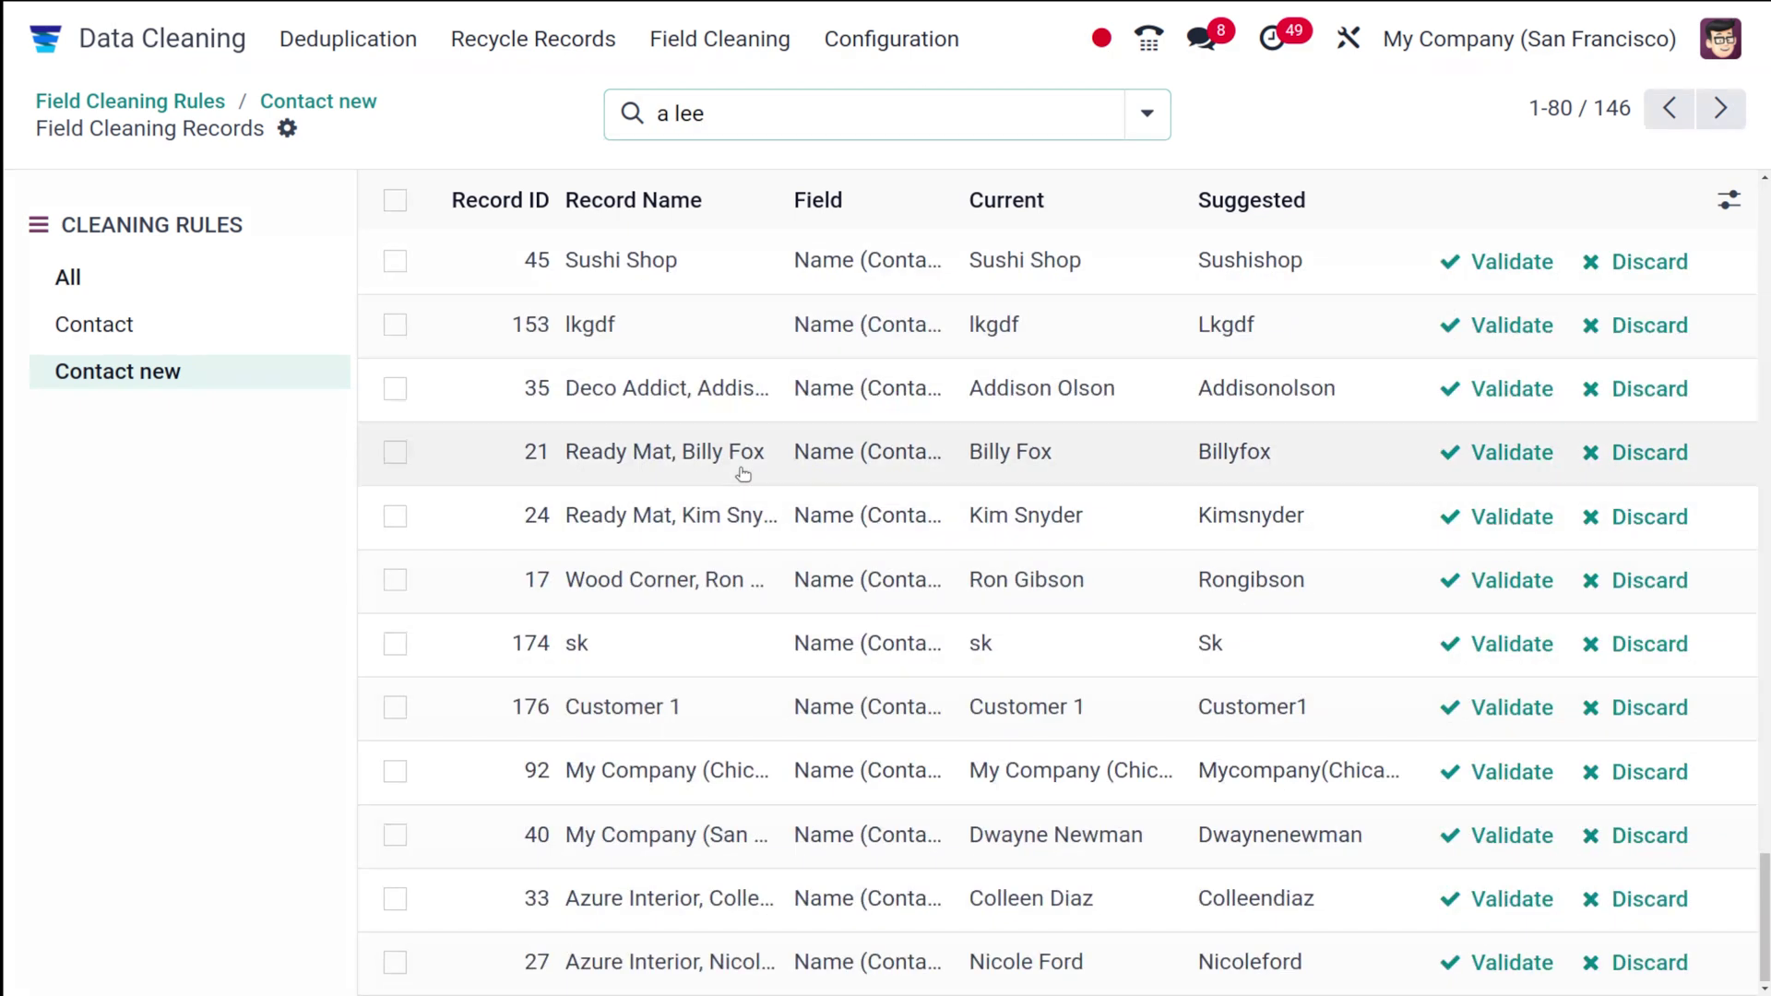
pyautogui.click(1720, 108)
pyautogui.scroll(-3, 711, 786)
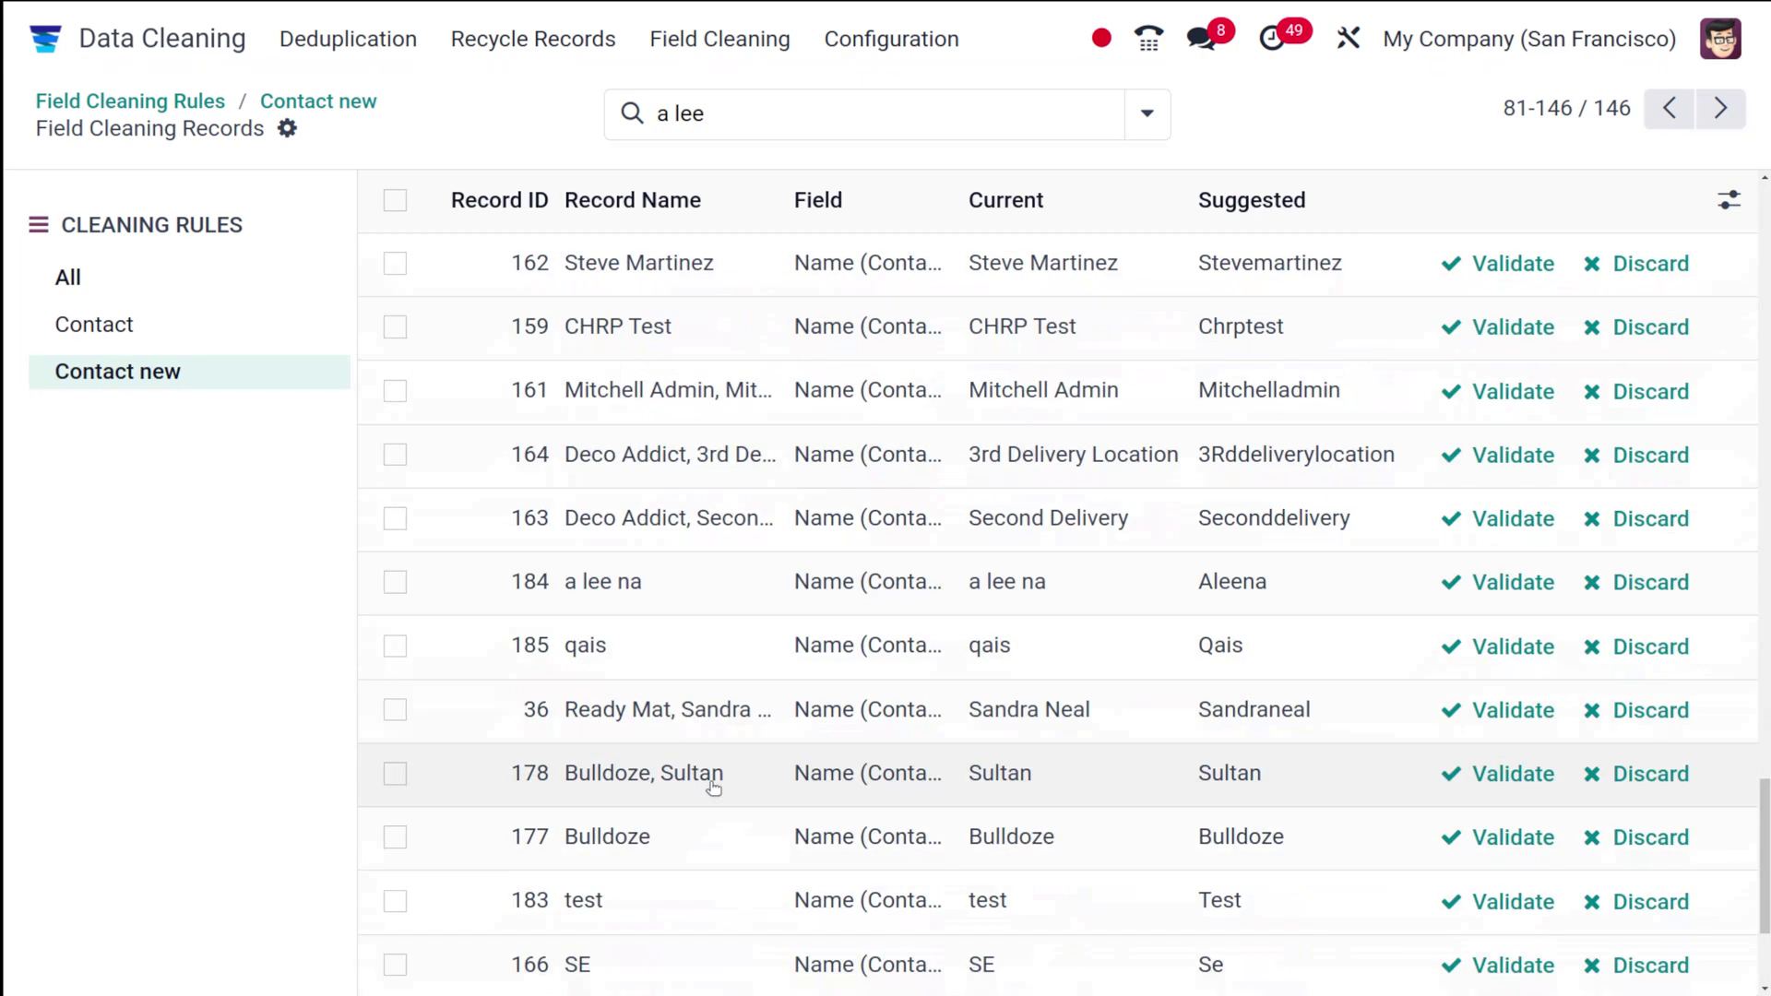
pyautogui.click(393, 592)
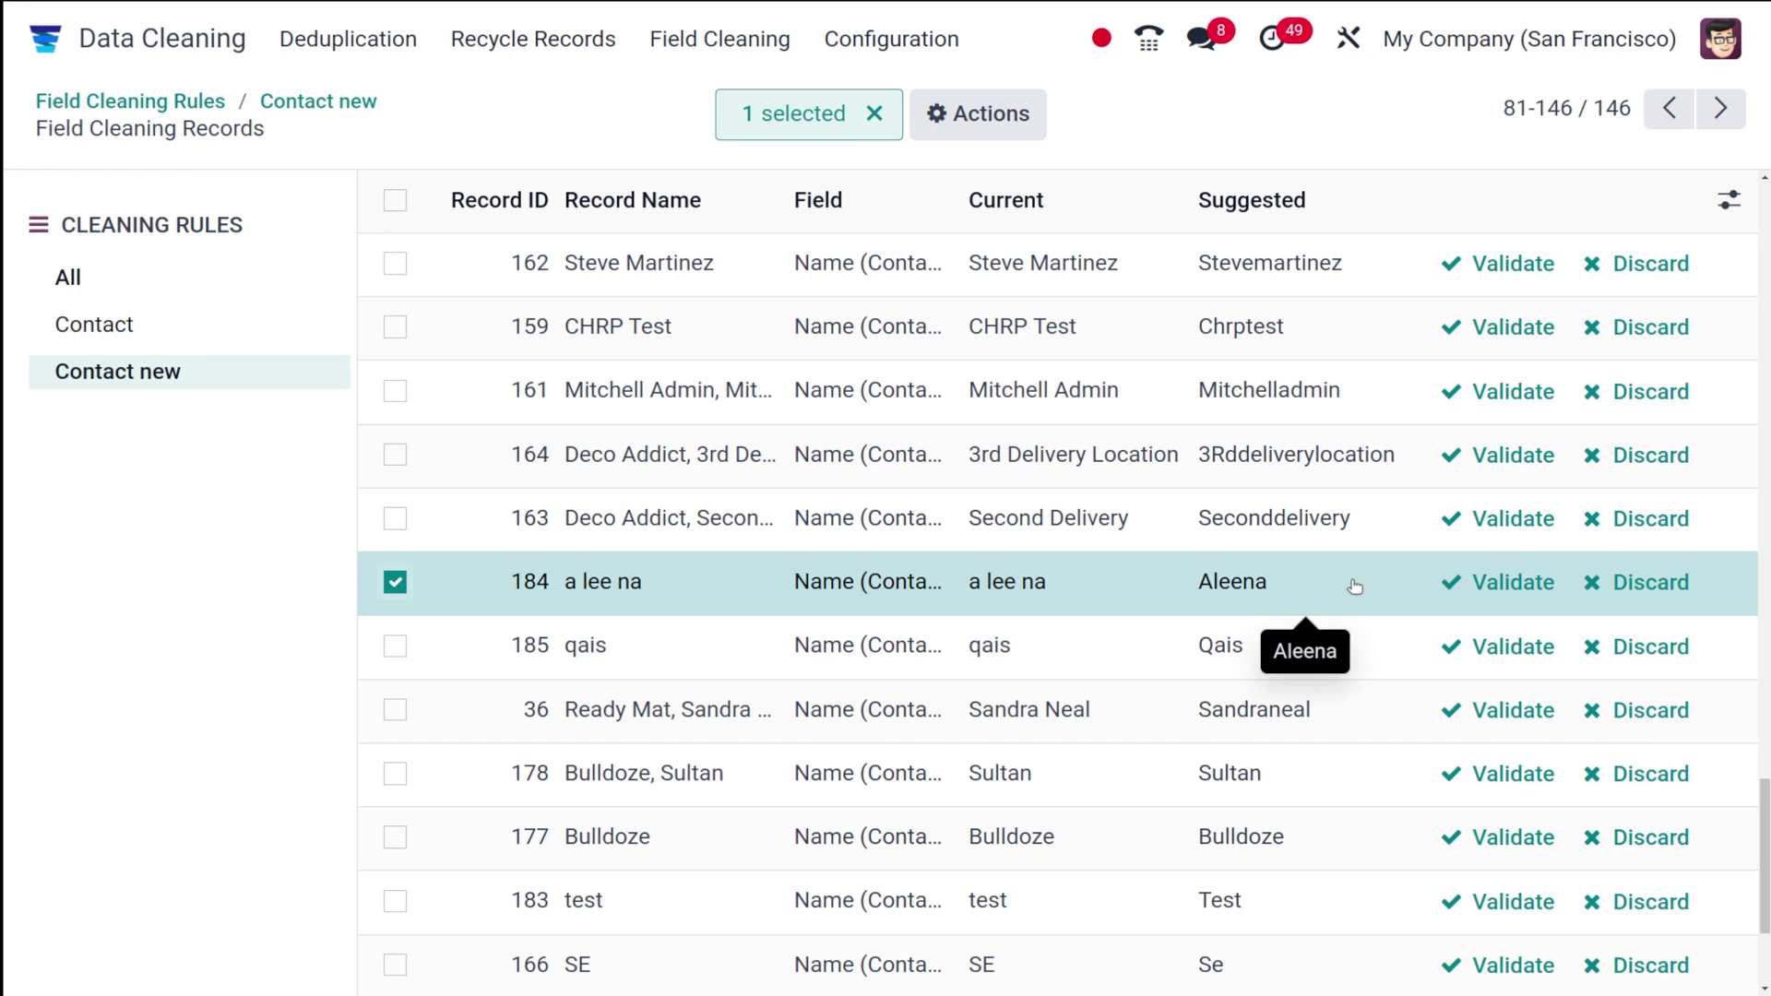
pyautogui.click(1473, 582)
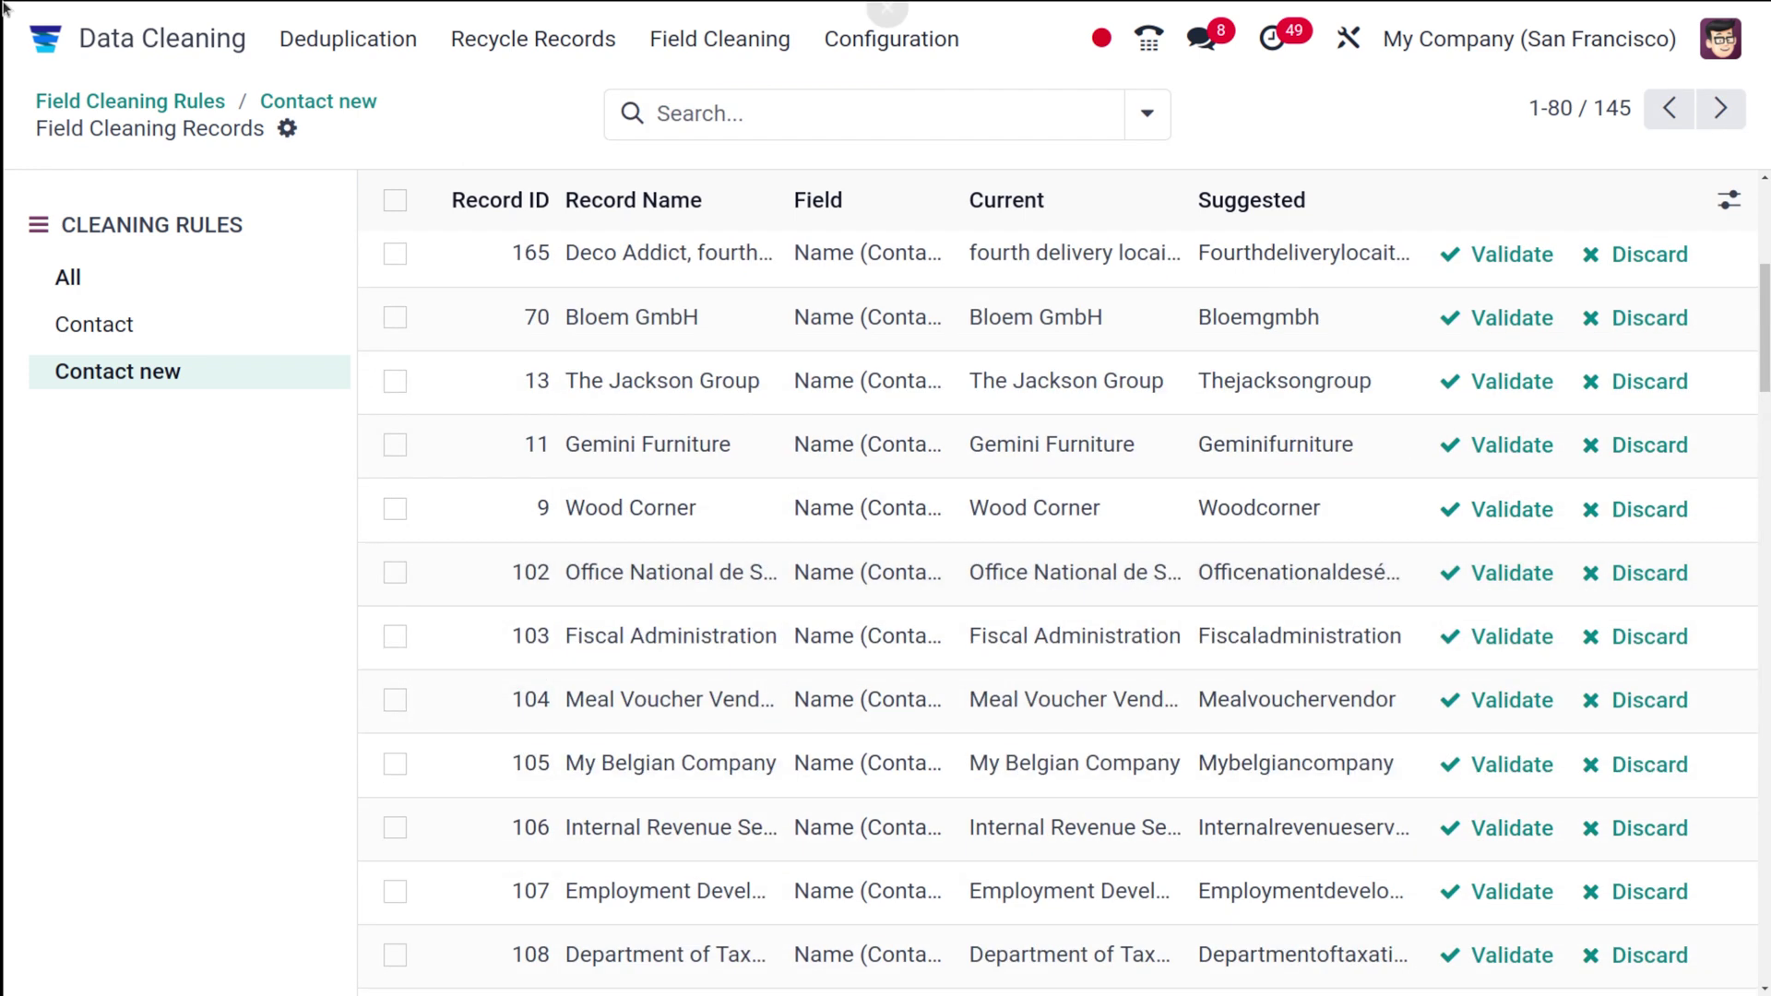
pyautogui.click(44, 39)
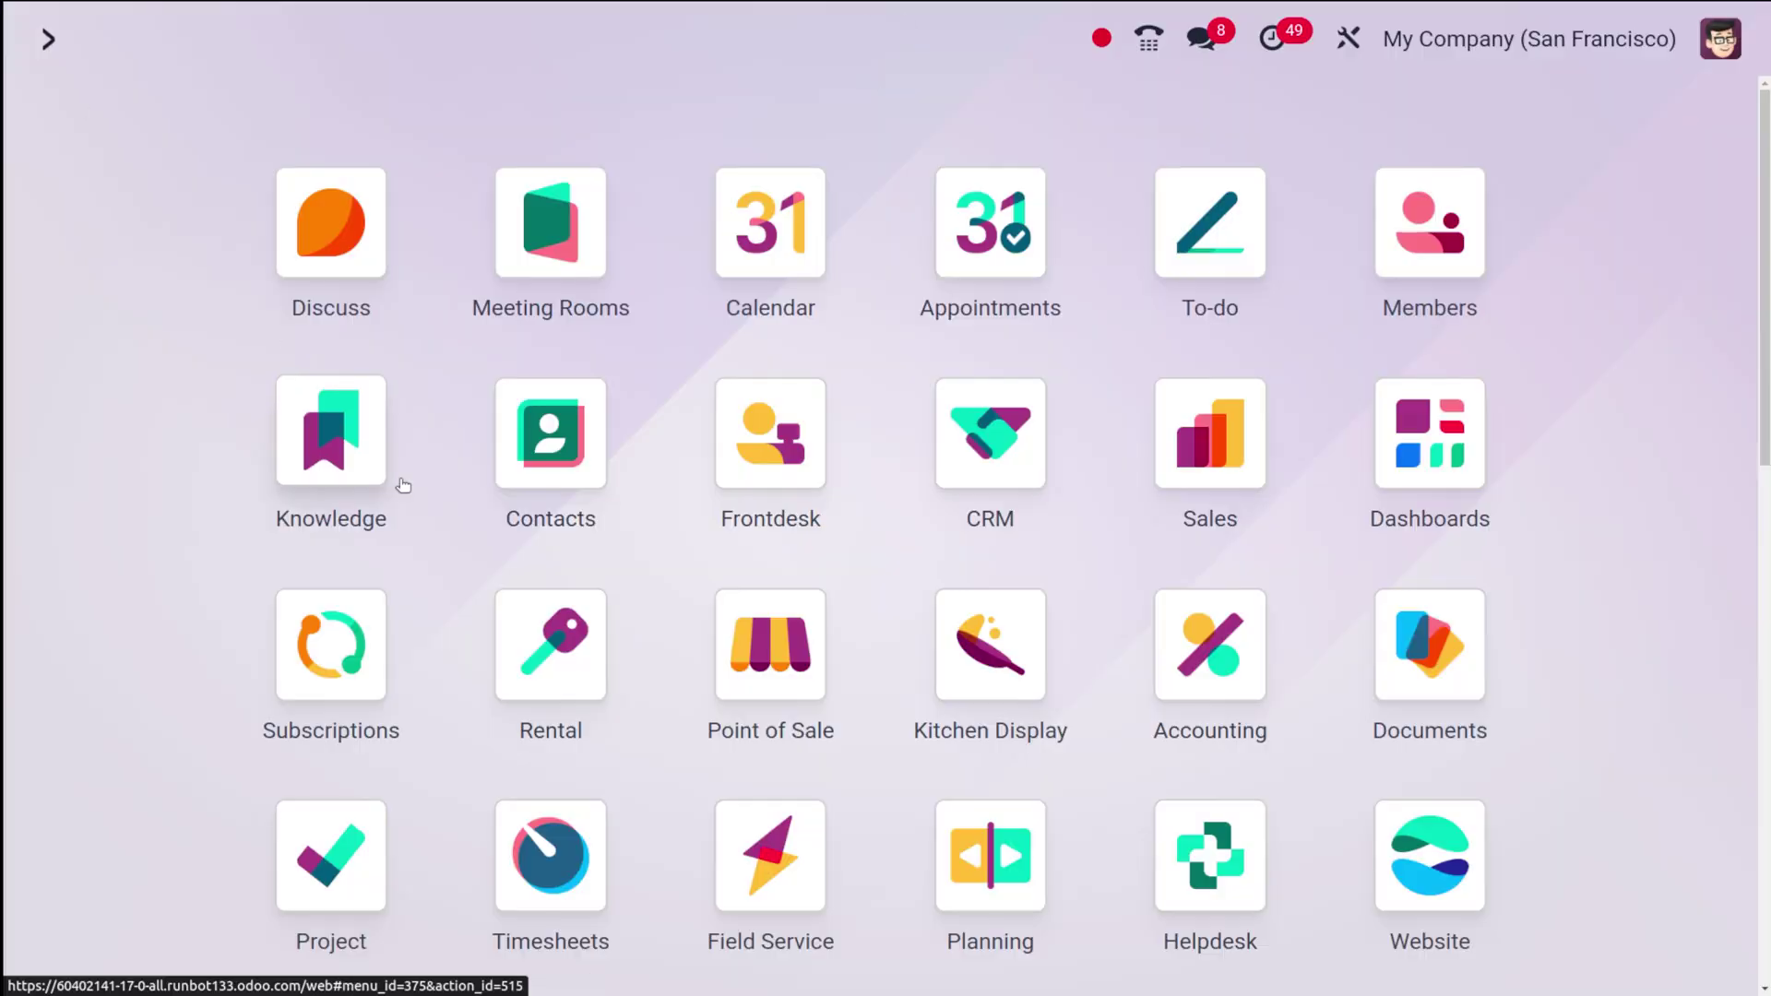
# Open Contacts via 'cont' to see the renamed test contact among 148 contacts.
pyautogui.write('cont')
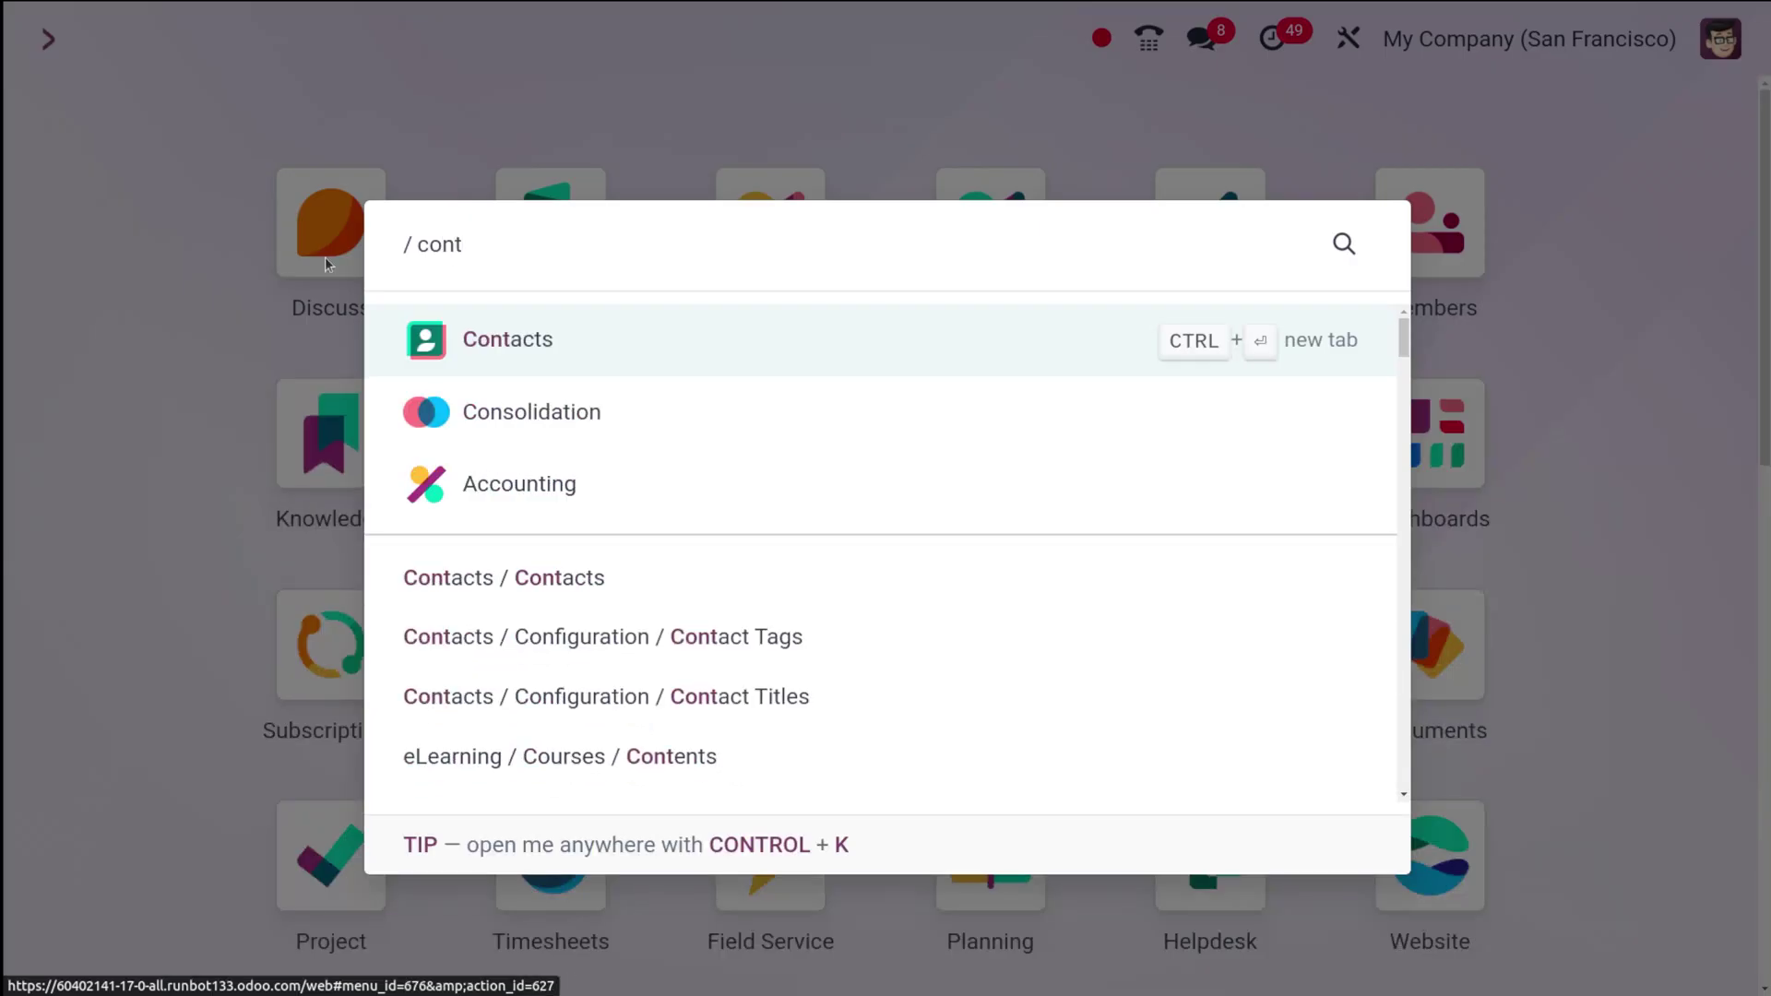
pyautogui.click(496, 323)
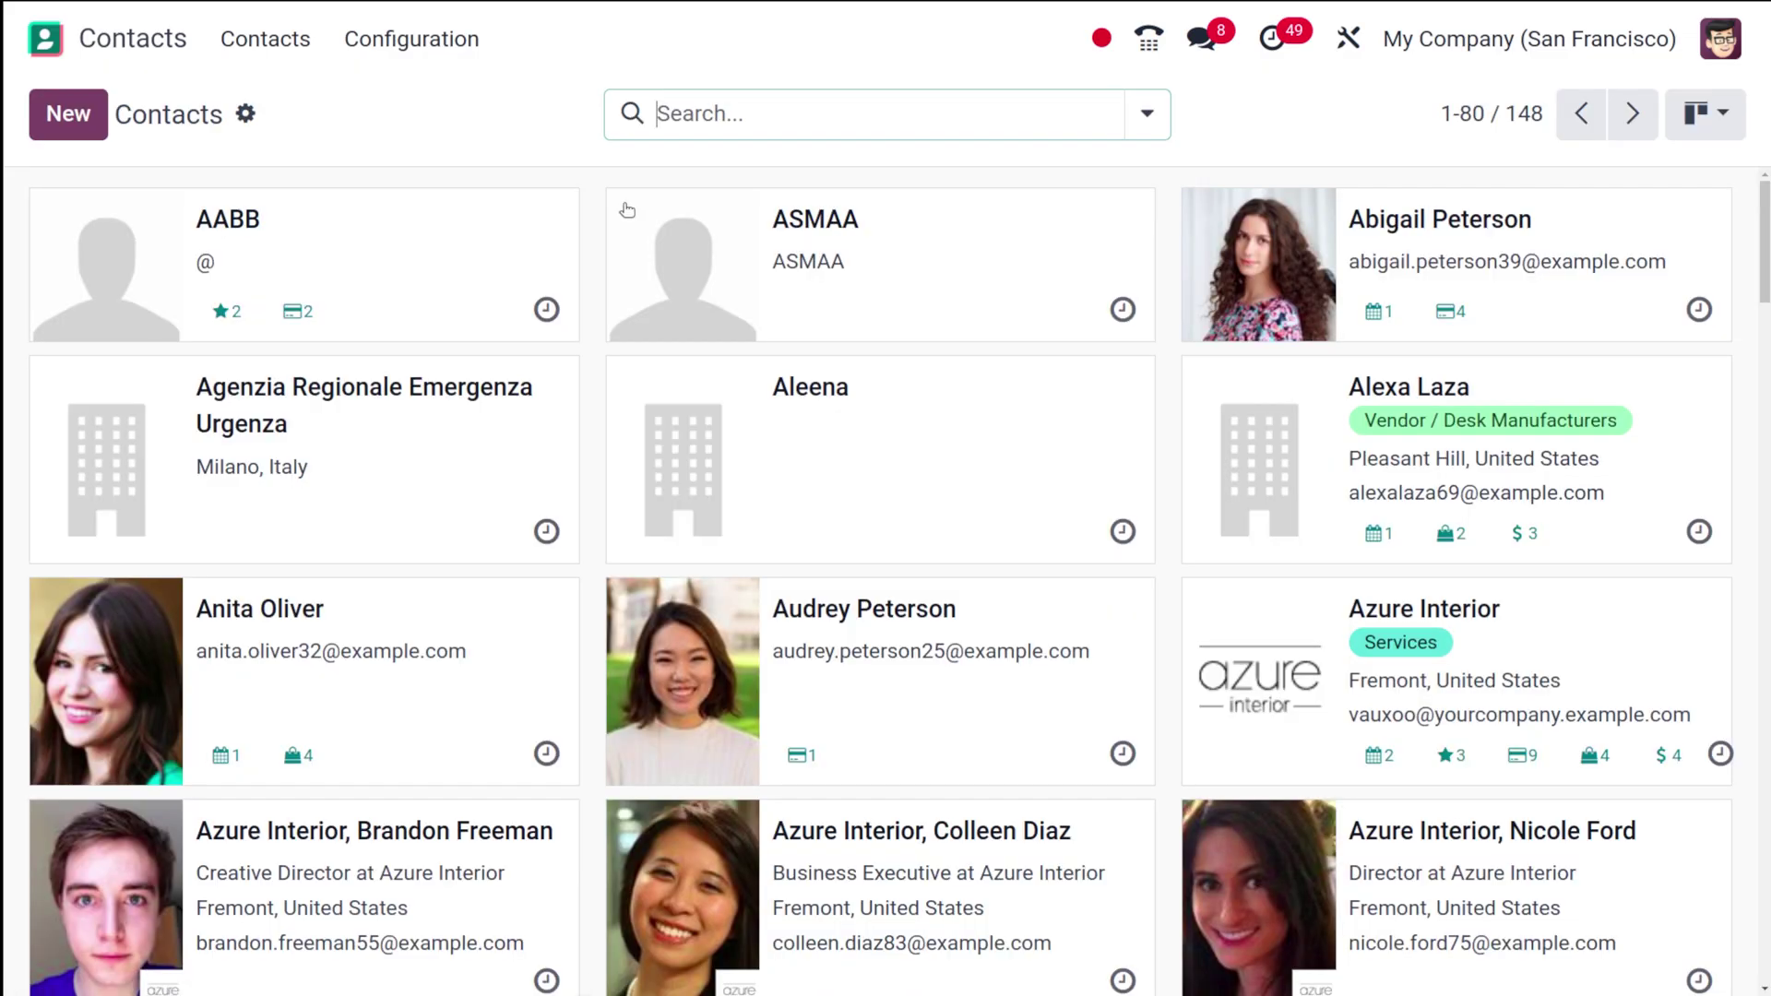